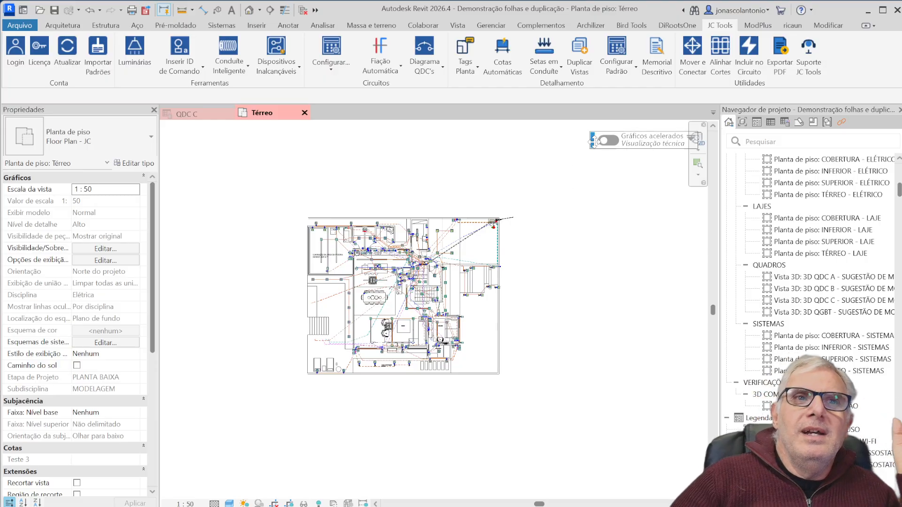
Step: Open the Montar Pranchas sheet assembly dialog, review its options, and close it without creating sheets
click(629, 68)
click(639, 89)
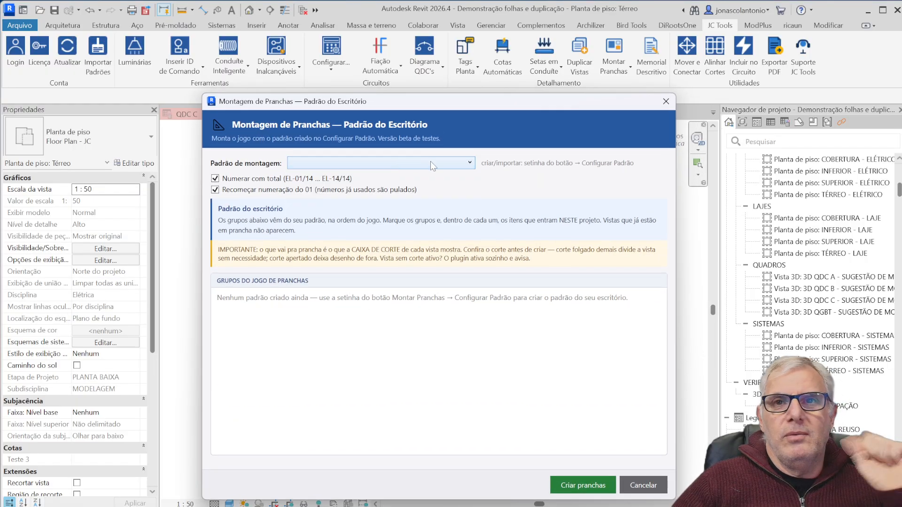
click(662, 106)
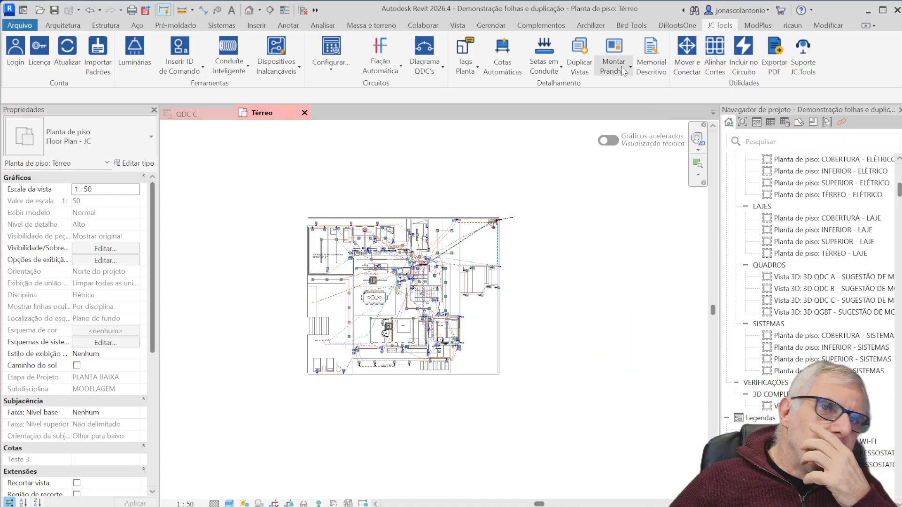
Step: Open the Configurar Padrão sheet assembly settings, review the title block, margin and legend options, and close them without saving
click(623, 71)
click(645, 114)
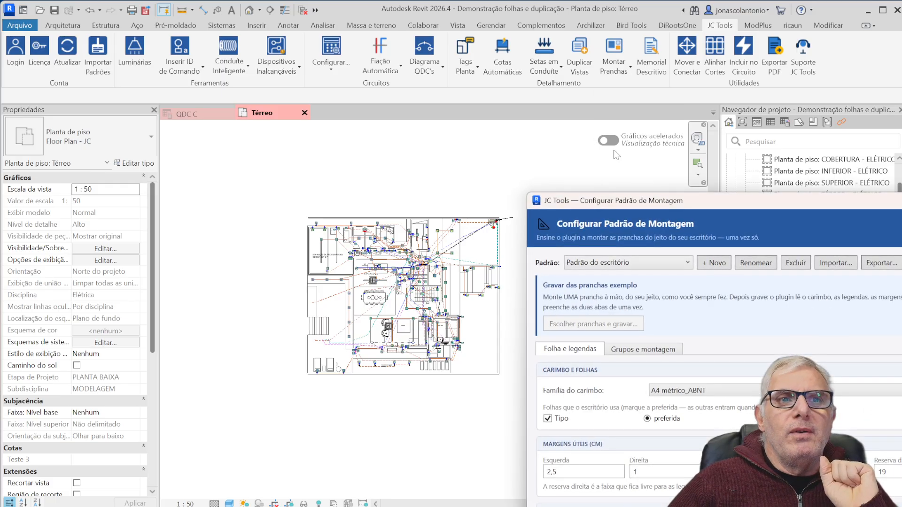
drag(708, 205, 373, 92)
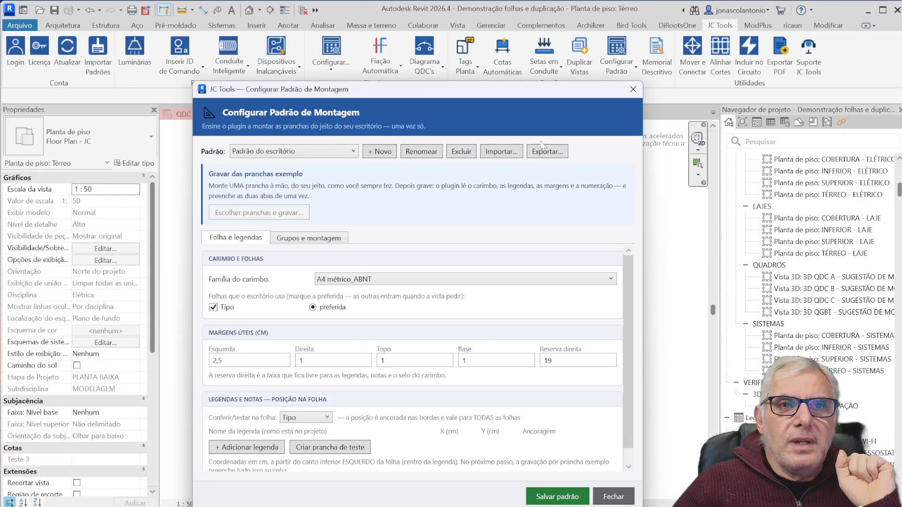
click(633, 92)
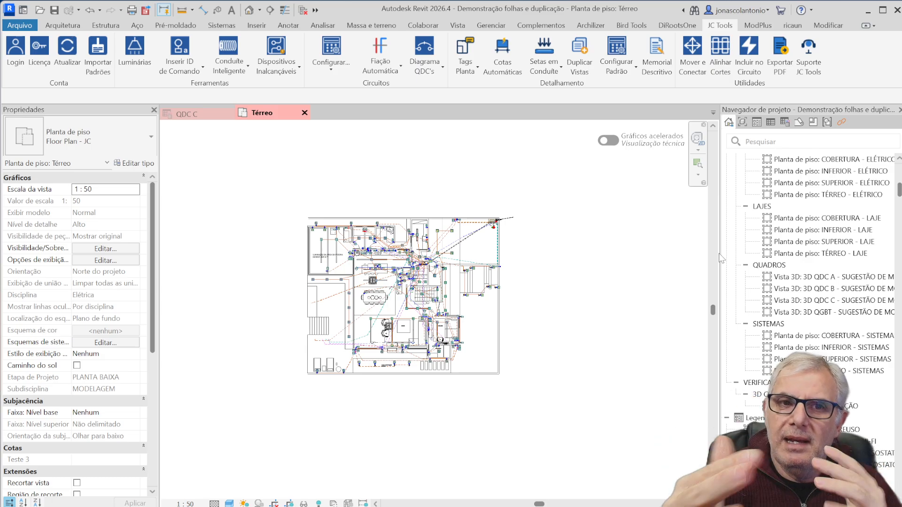
Step: Examine the project's legends, schedules and drafting views in the project browser
scroll(808, 254, down, 7)
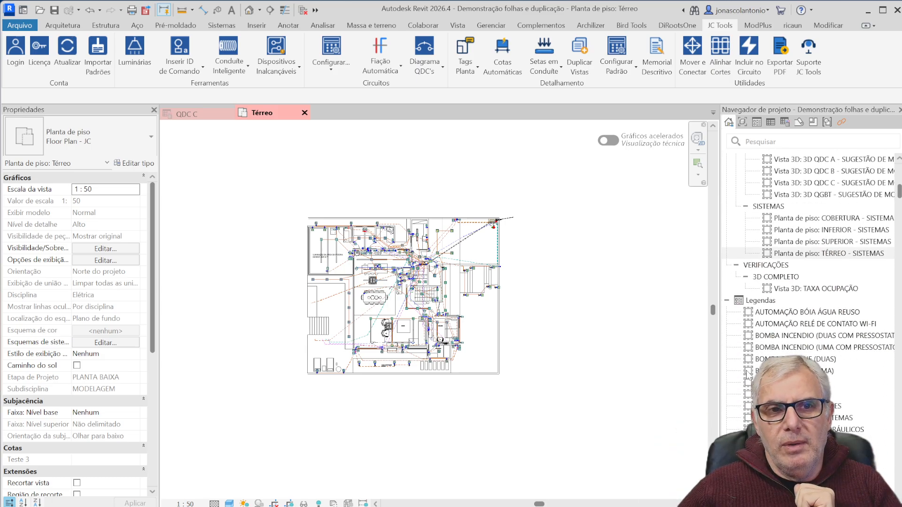
scroll(808, 263, down, 9)
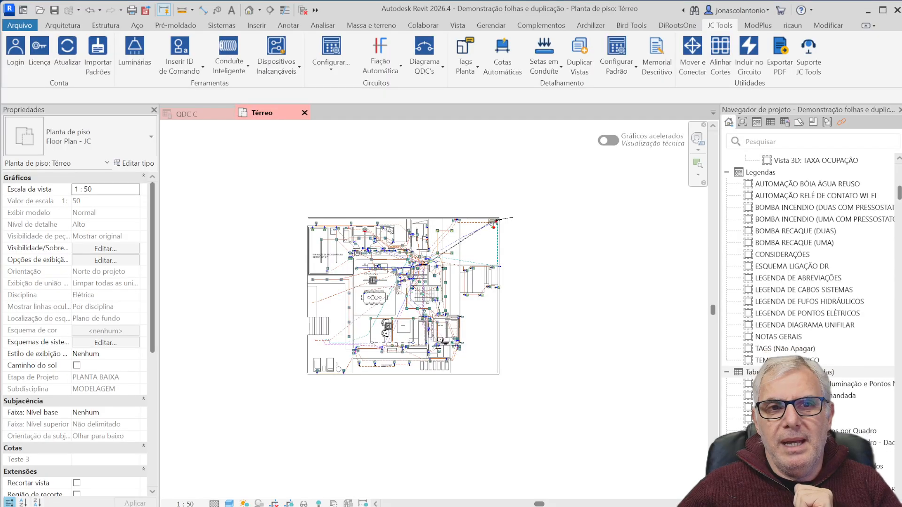
scroll(808, 263, up, 12)
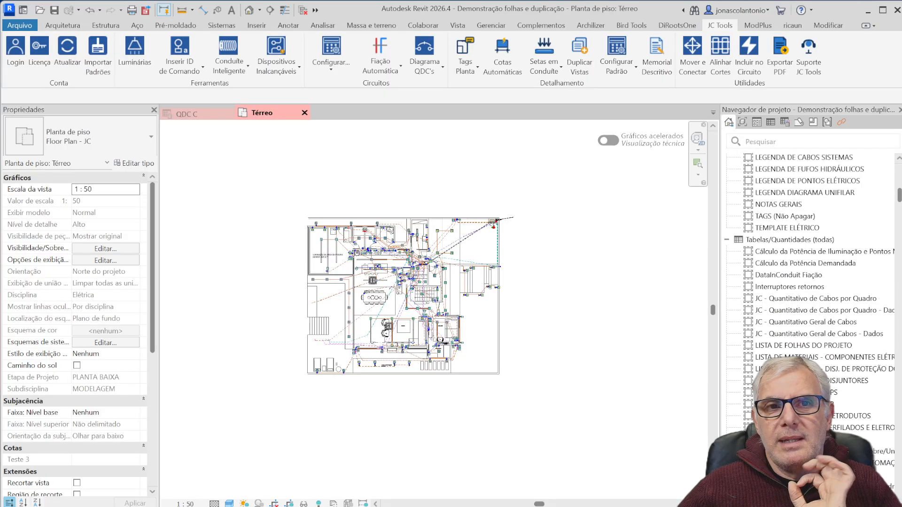
scroll(789, 290, up, 15)
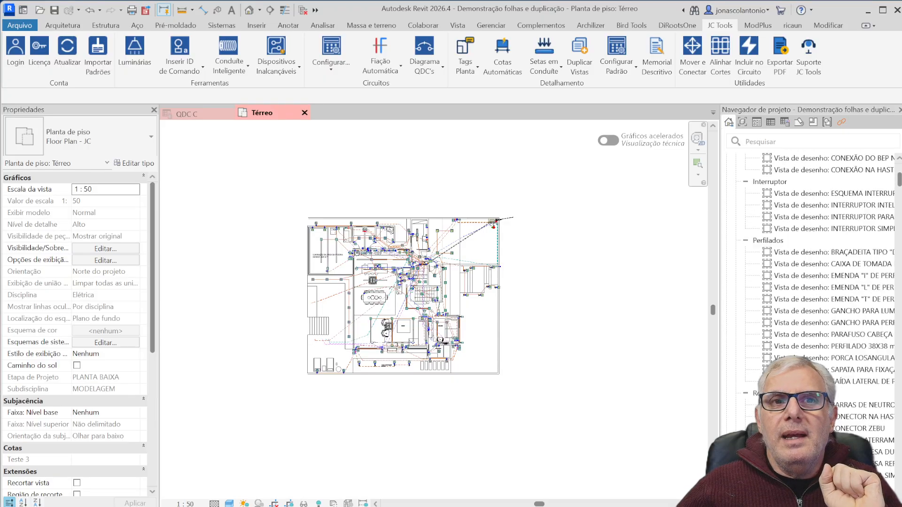
scroll(784, 296, down, 5)
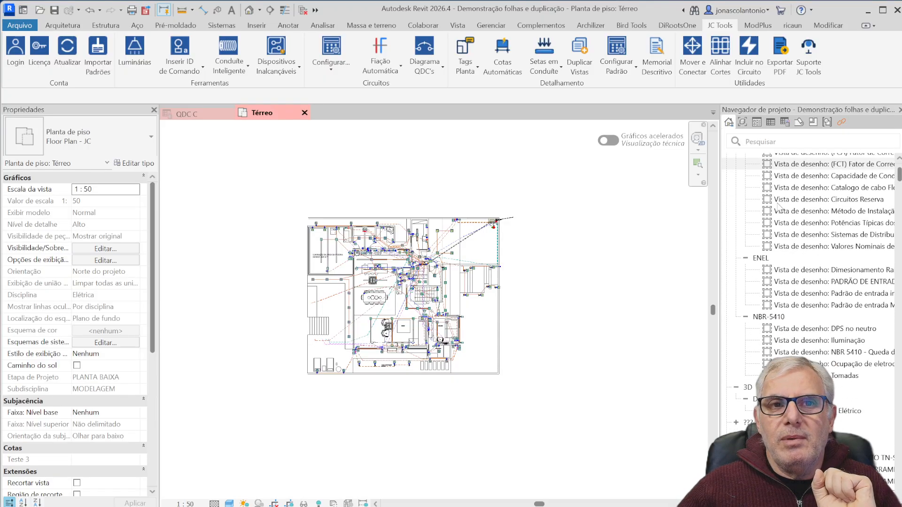
scroll(780, 263, down, 5)
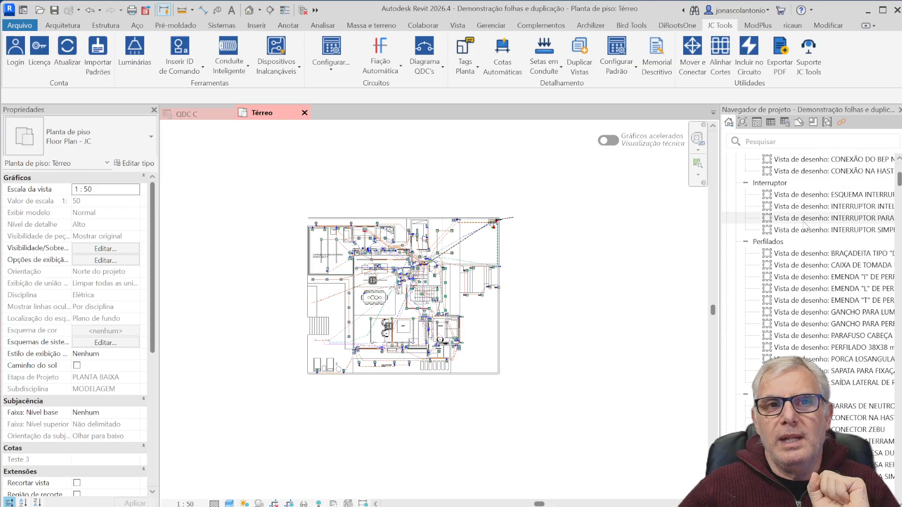
scroll(796, 336, down, 3)
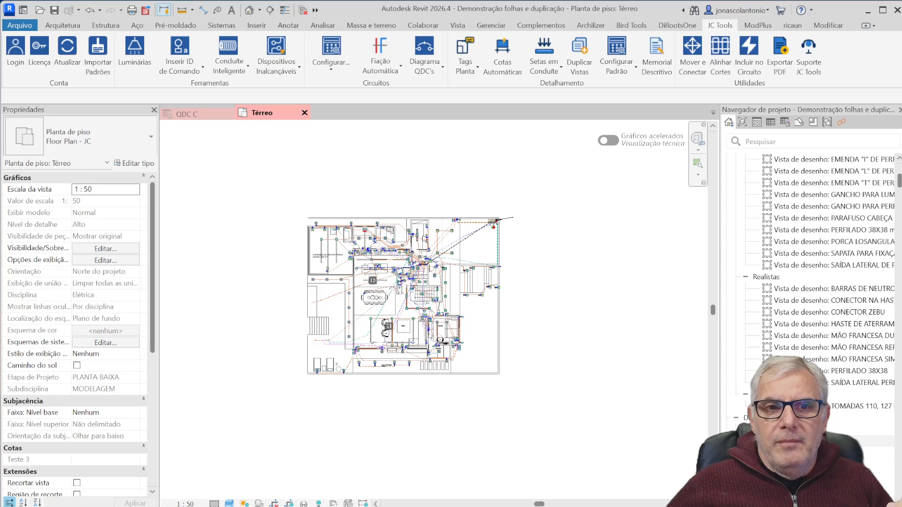
scroll(754, 311, up, 10)
scroll(753, 300, down, 10)
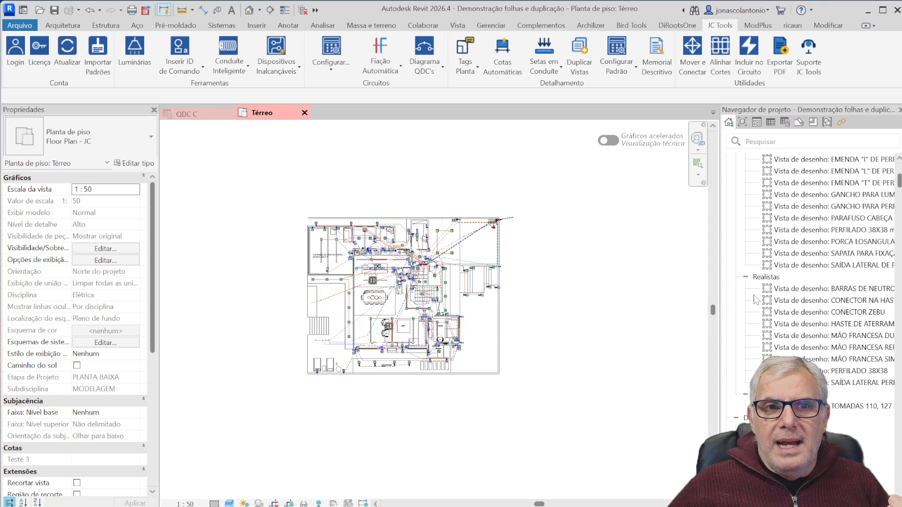
Step: Examine how the MODELAGEM and PRANCHA views are grouped in the project browser, including 3D COMPLETO, CORTES, COTAS, DIAGRAMAS and ELÉTRICA
scroll(754, 299, down, 5)
scroll(761, 337, down, 5)
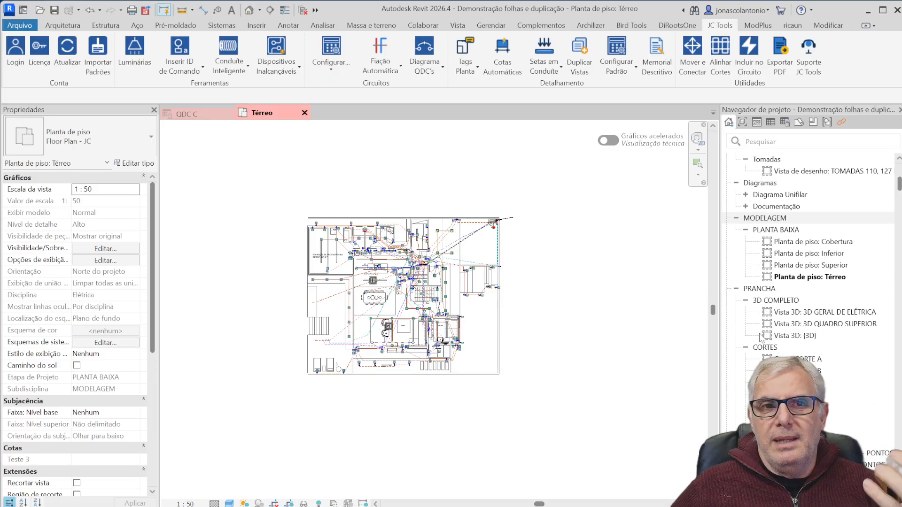
scroll(780, 337, up, 8)
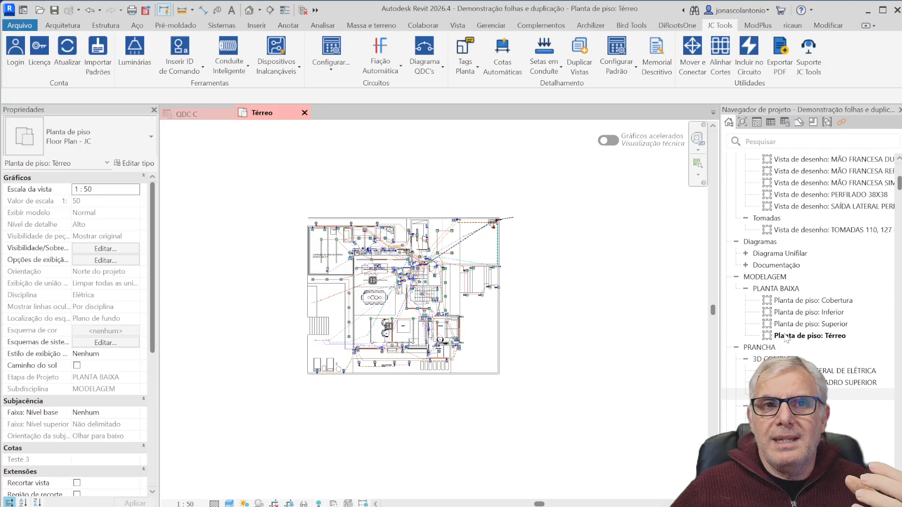
scroll(782, 334, down, 5)
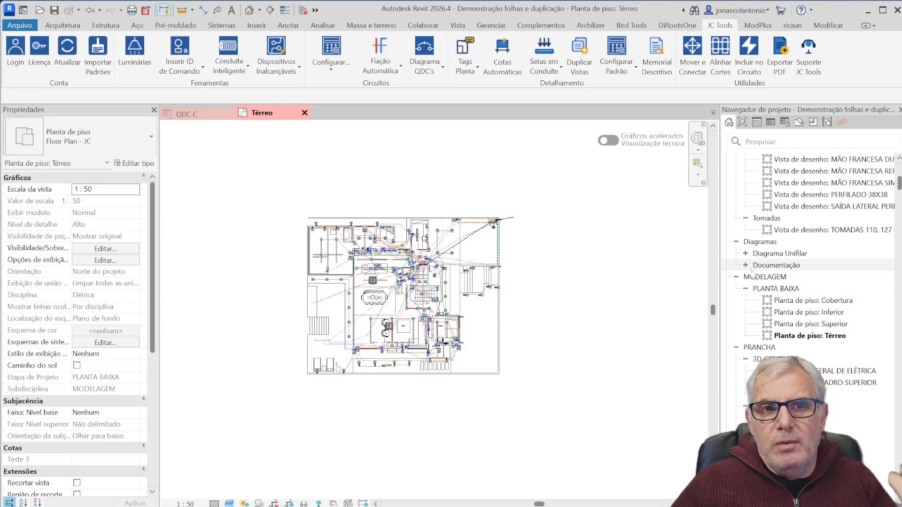
scroll(772, 301, down, 5)
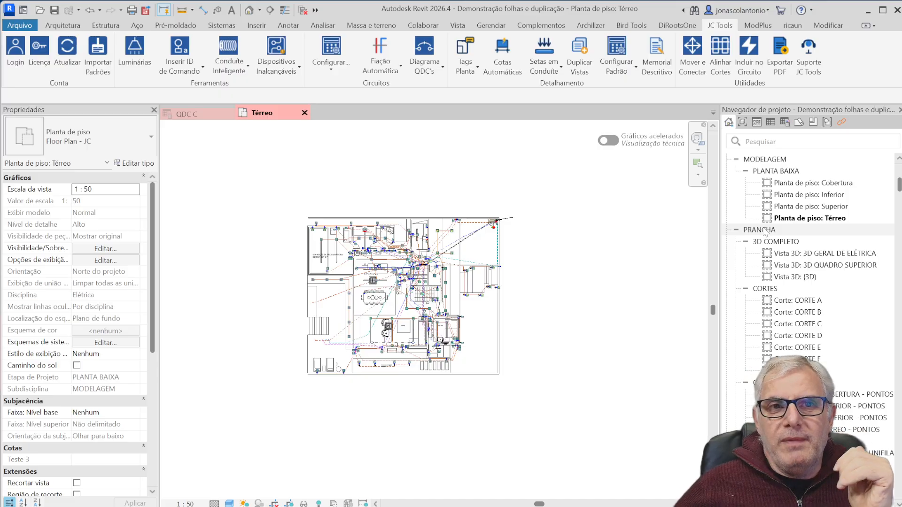
scroll(770, 242, down, 5)
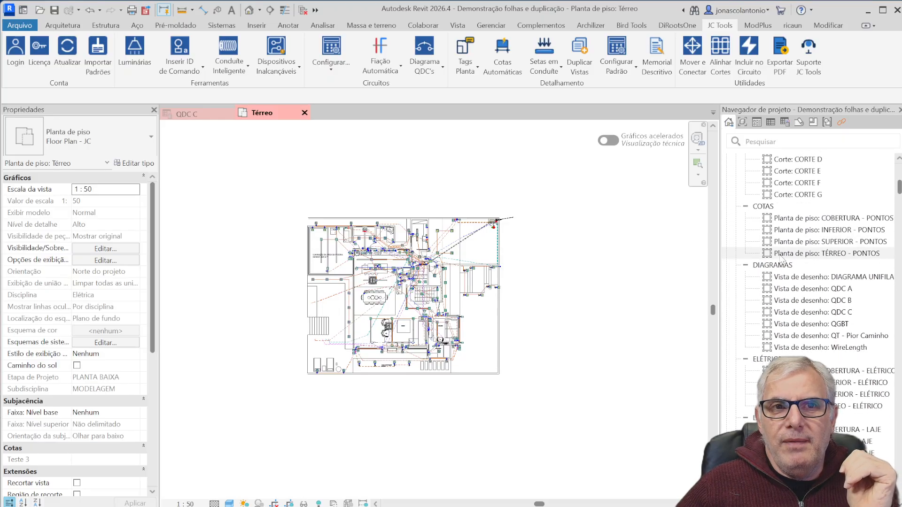
scroll(781, 258, down, 8)
scroll(775, 315, up, 6)
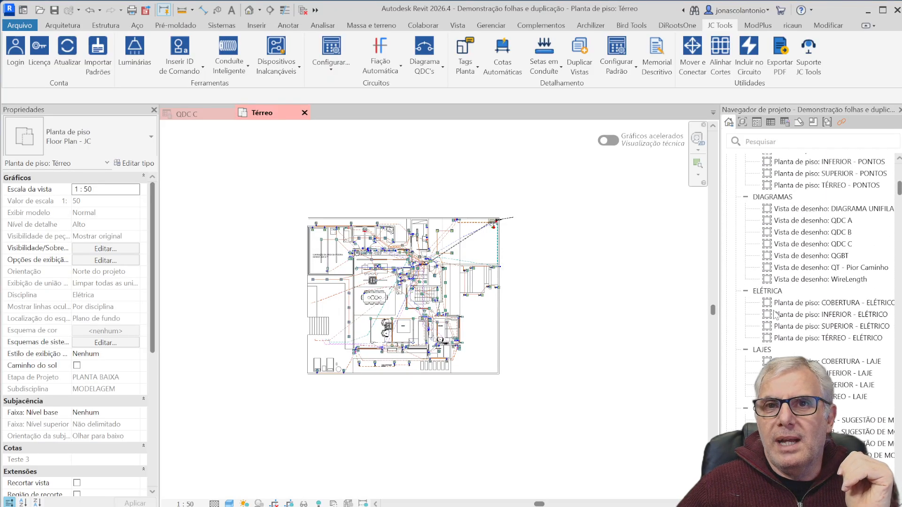
scroll(775, 316, up, 7)
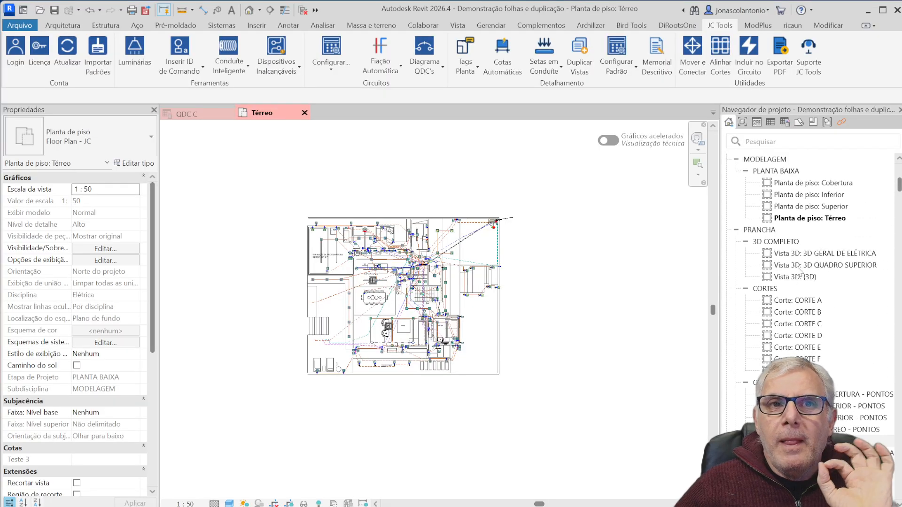
scroll(797, 271, up, 2)
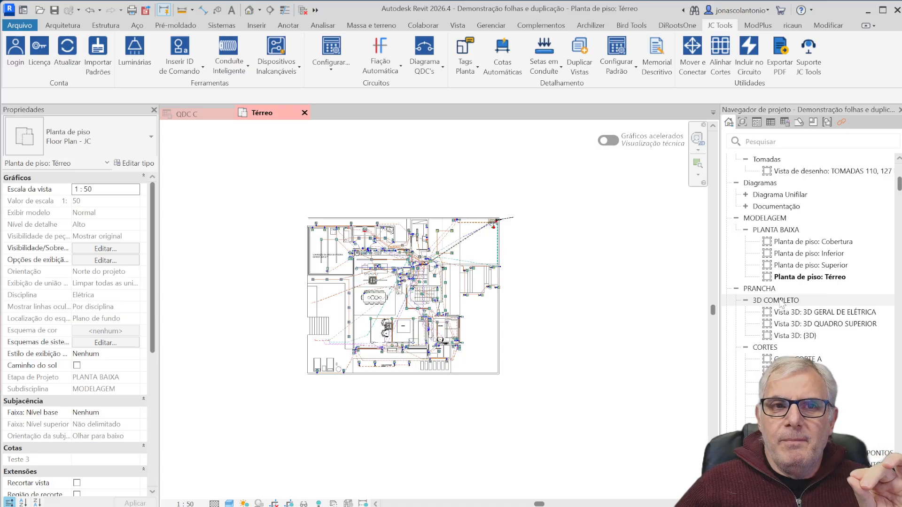
scroll(781, 302, down, 2)
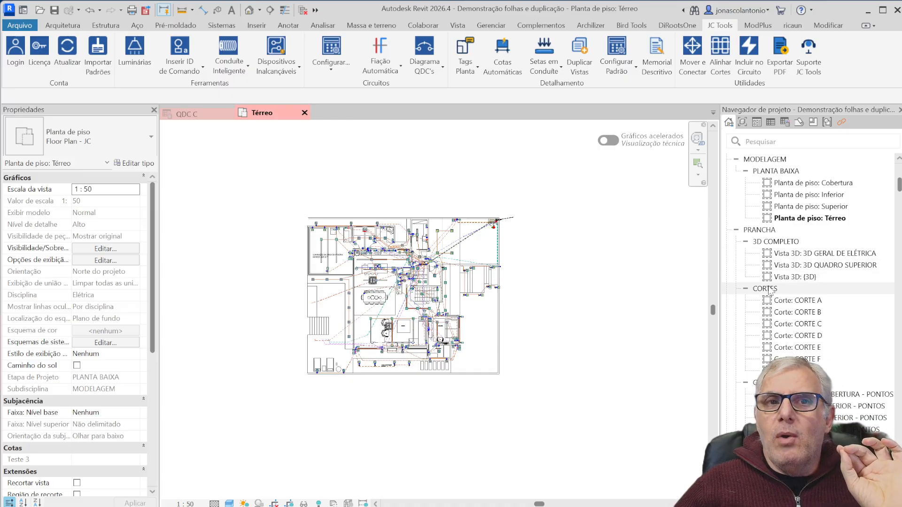
scroll(777, 348, down, 2)
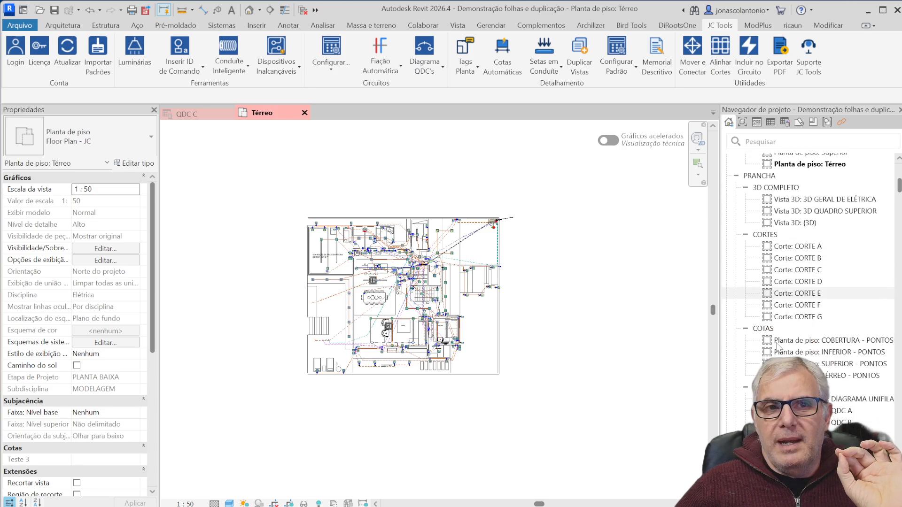
scroll(775, 343, down, 1)
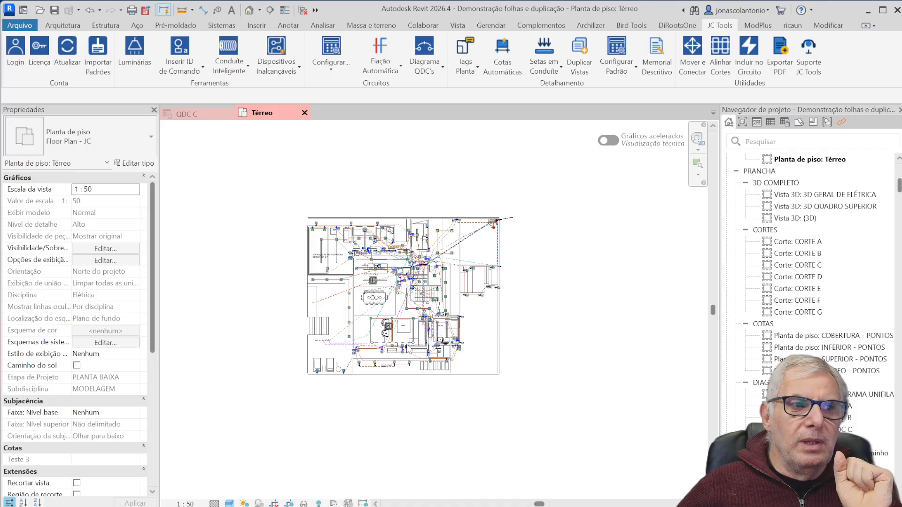
Step: Inspect the Etapa de Projeto and Subdisciplina parameters in the Térreo plan's view template, and close it unchanged
scroll(89, 416, down, 5)
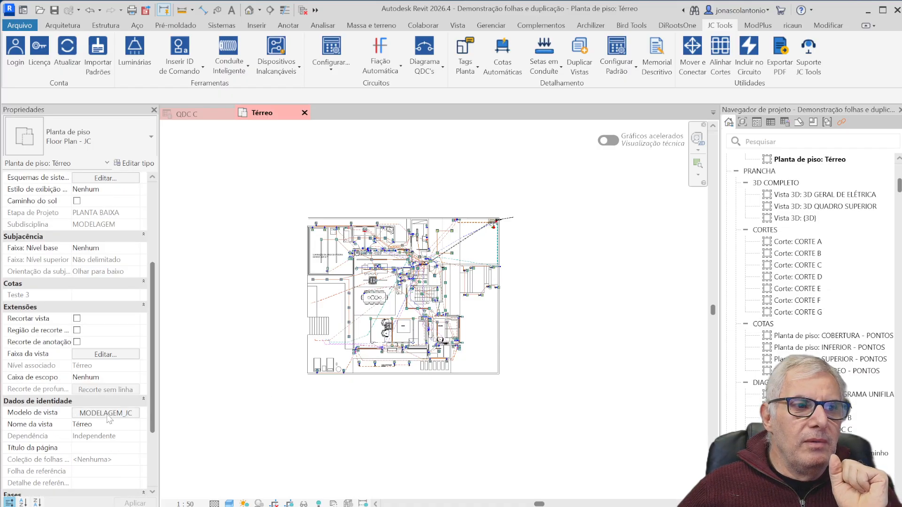
click(107, 413)
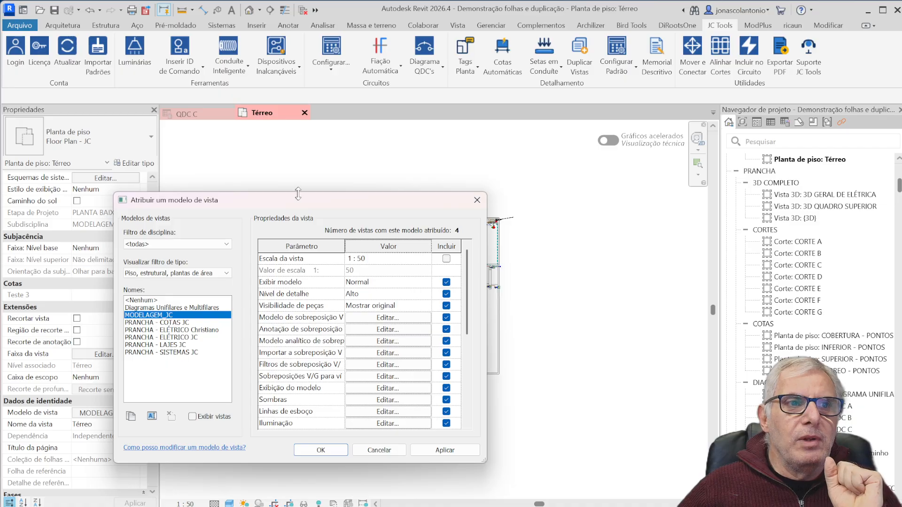
drag(300, 200, 453, 188)
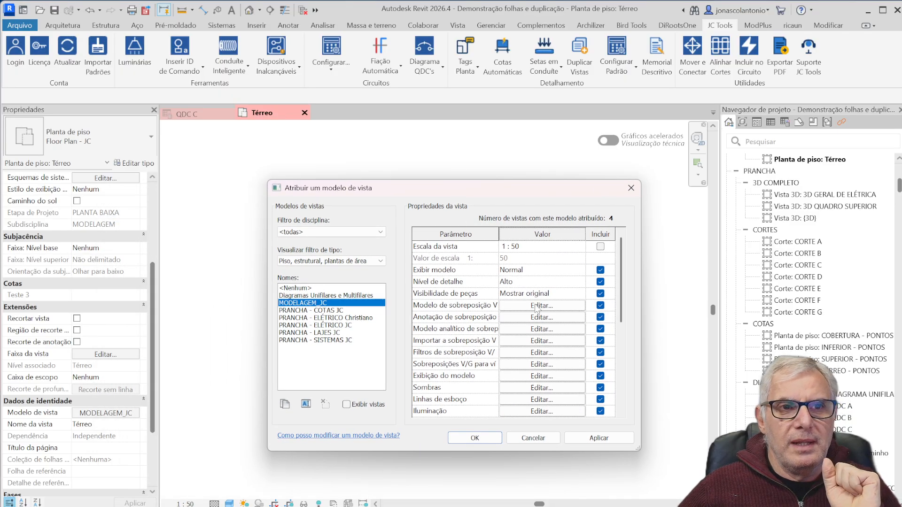
scroll(541, 305, down, 6)
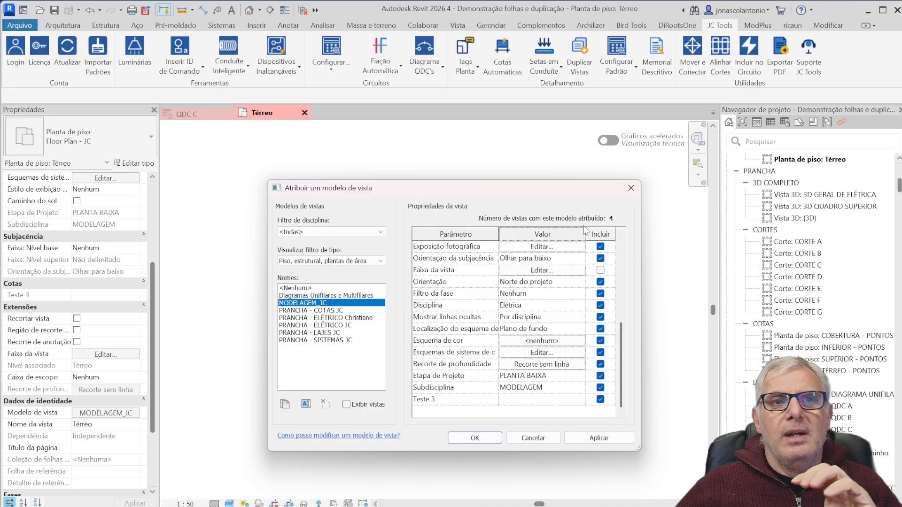
click(629, 193)
Step: Open the CORTE A section and inspect the Etapa de Projeto and Subdisciplina parameters in its view template, leaving it unchanged
double_click(798, 241)
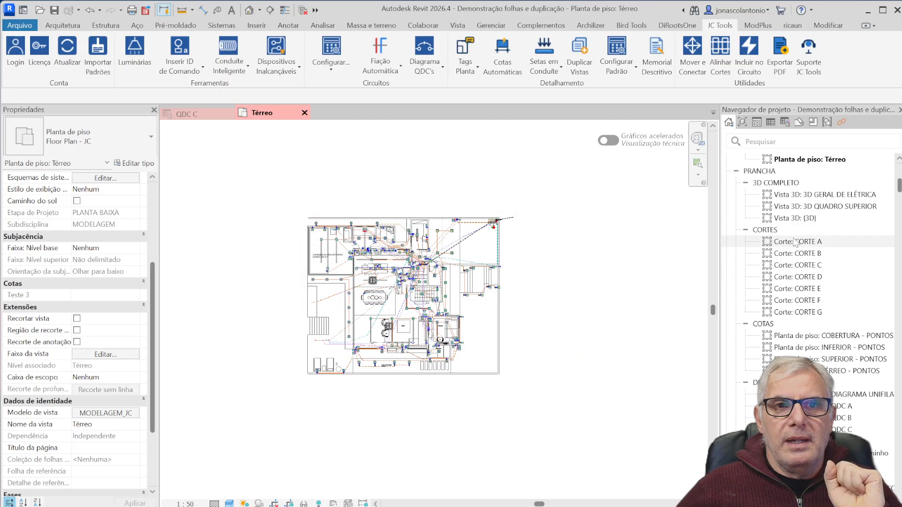
scroll(118, 403, down, 3)
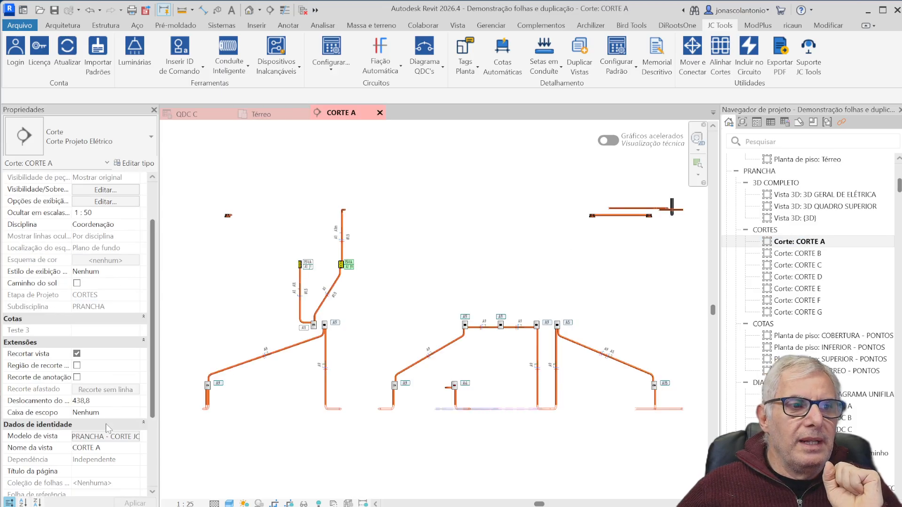
click(107, 437)
scroll(557, 367, down, 4)
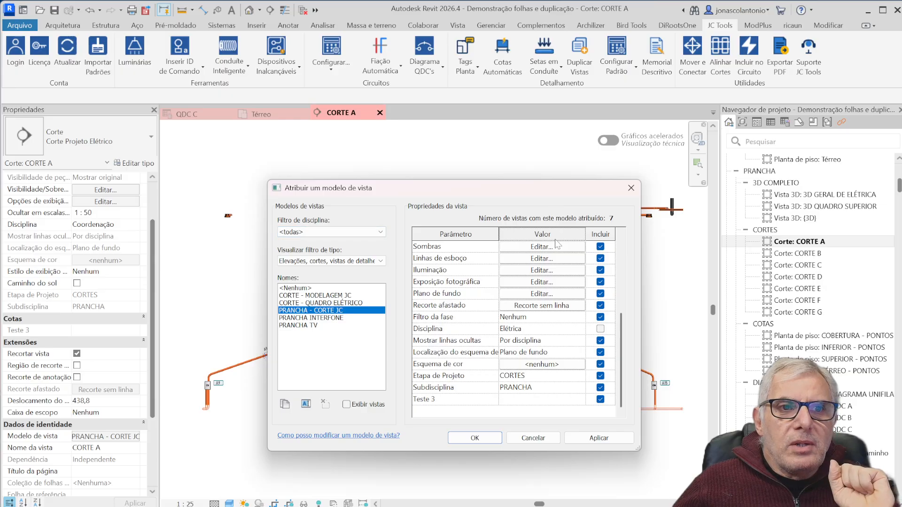
click(631, 189)
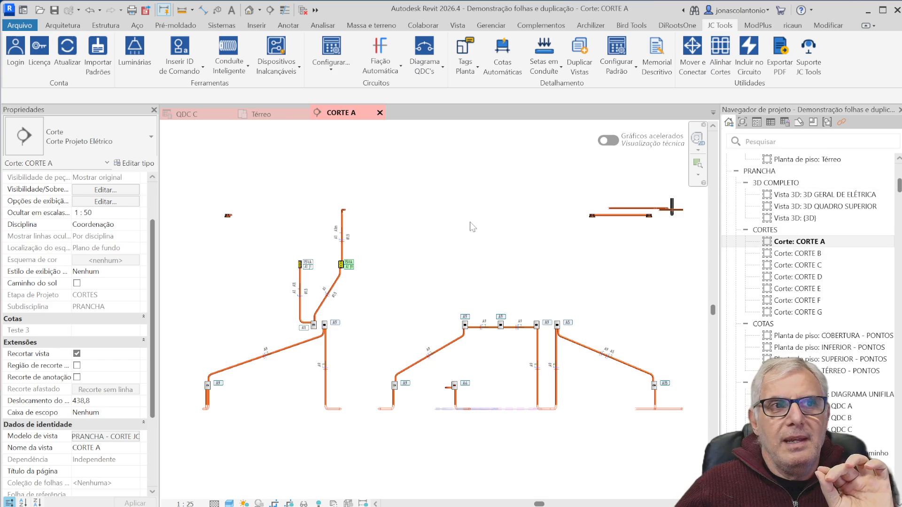
scroll(472, 227, down, 1)
scroll(472, 242, up, 1)
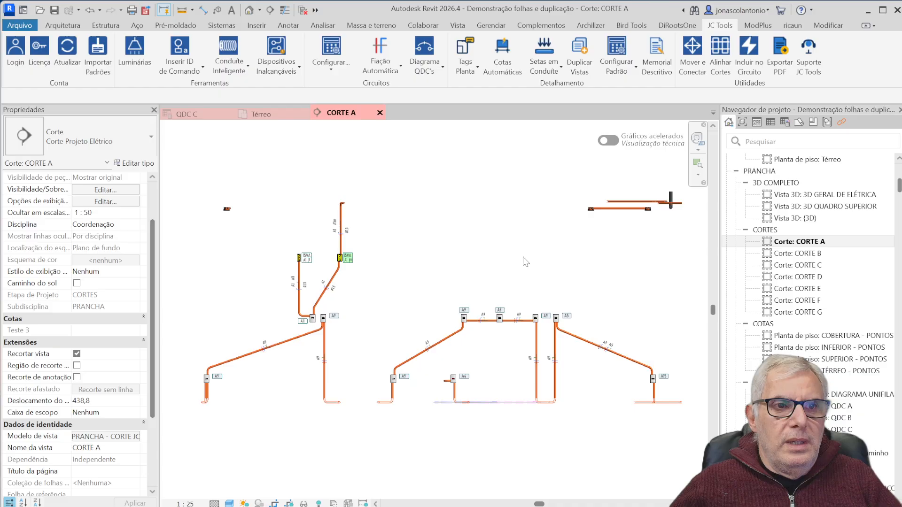
scroll(525, 262, down, 1)
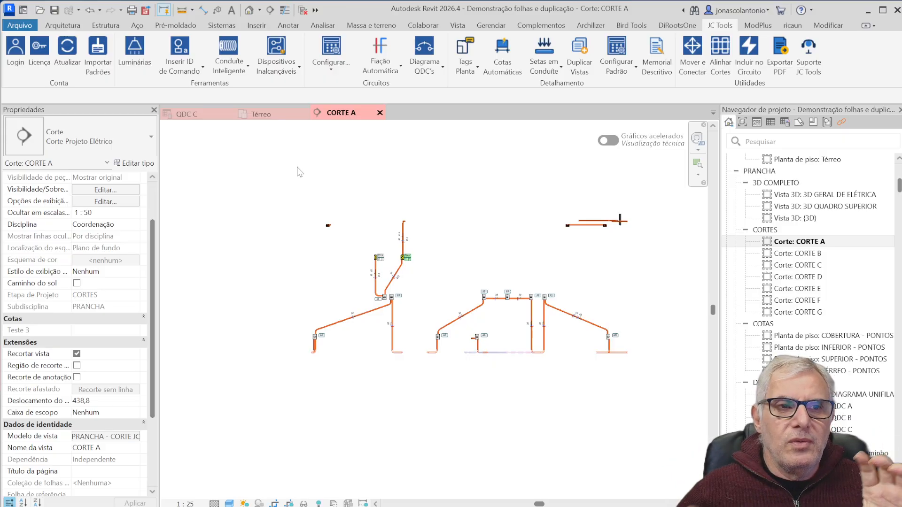
scroll(471, 318, up, 1)
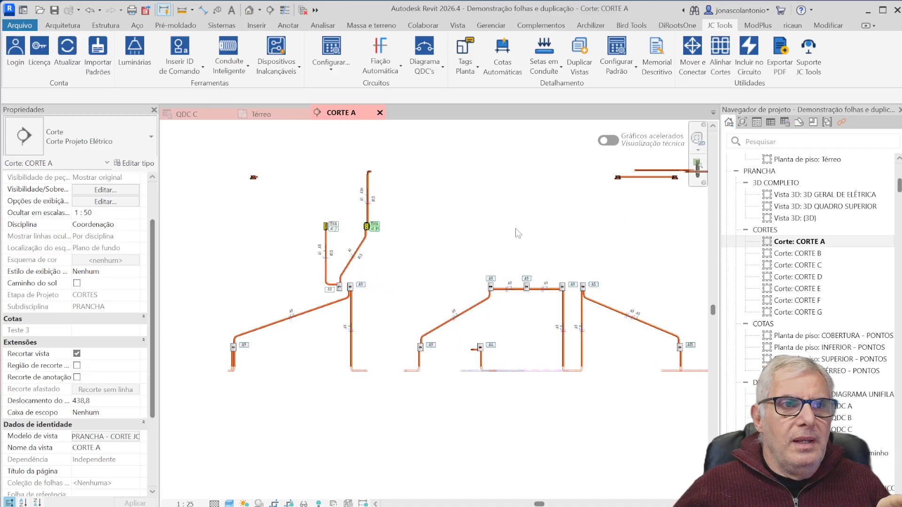
Step: Examine the conduits and circuit tags in the CORTE A section, closing the print dialog without printing
scroll(516, 232, down, 1)
middle_drag(512, 233, 444, 235)
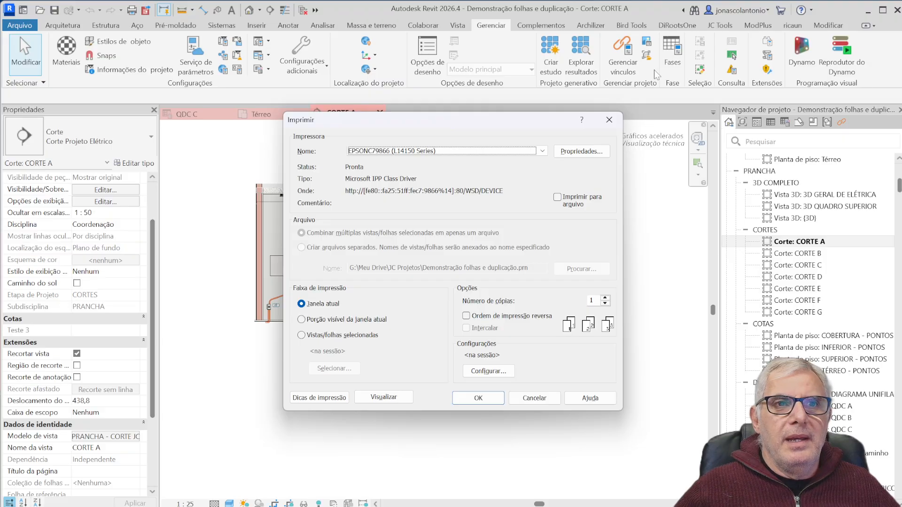
click(610, 120)
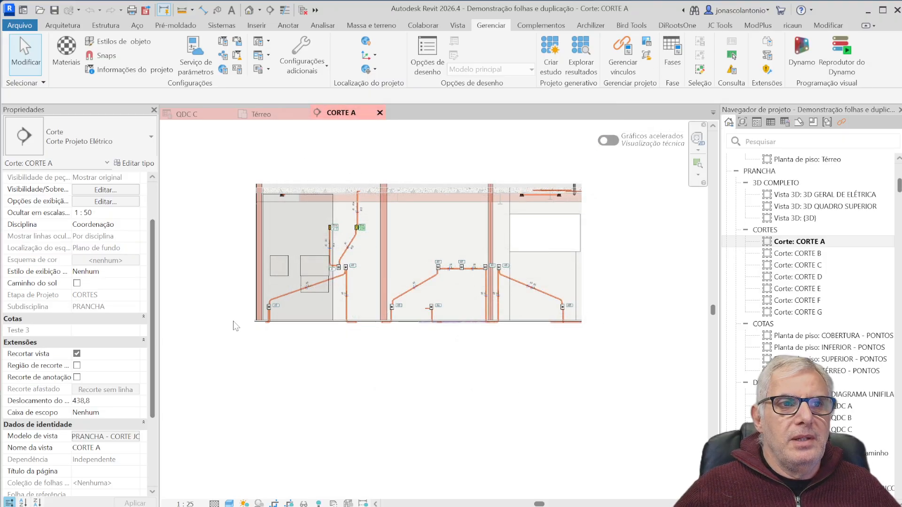
scroll(328, 234, up, 2)
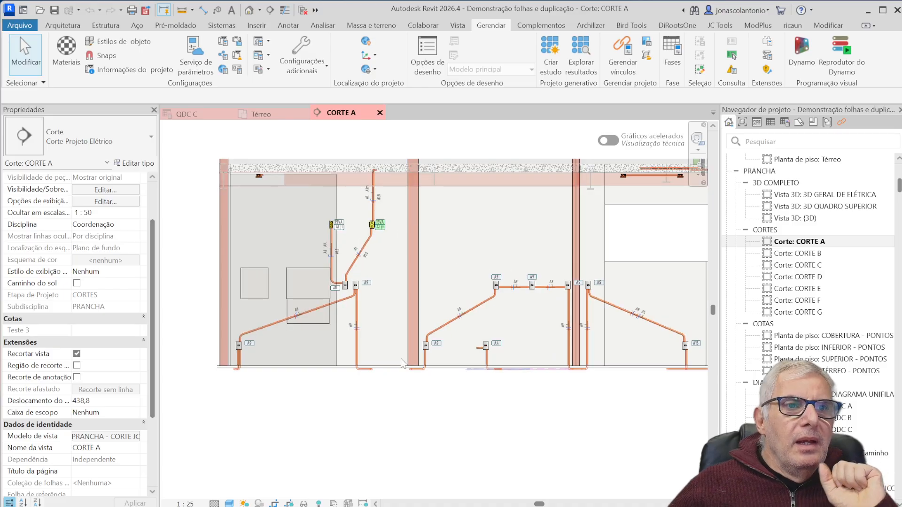
click(105, 437)
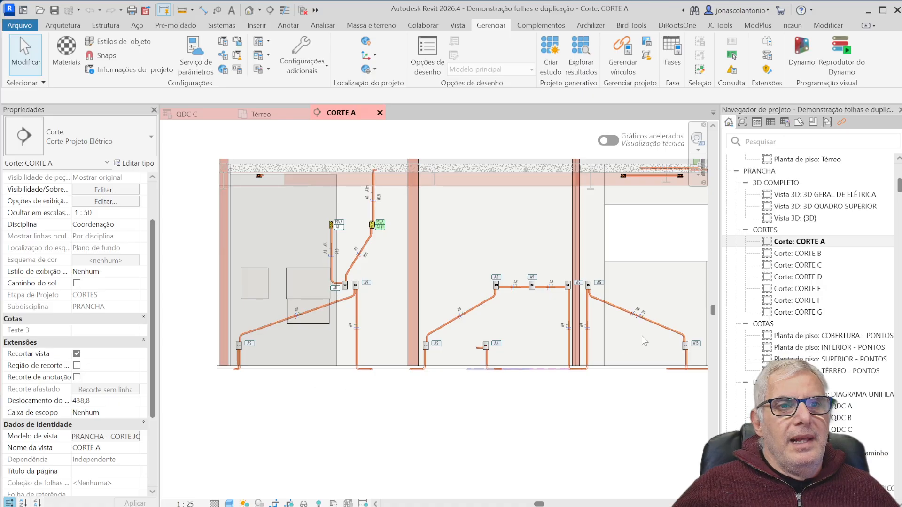
scroll(650, 308, up, 6)
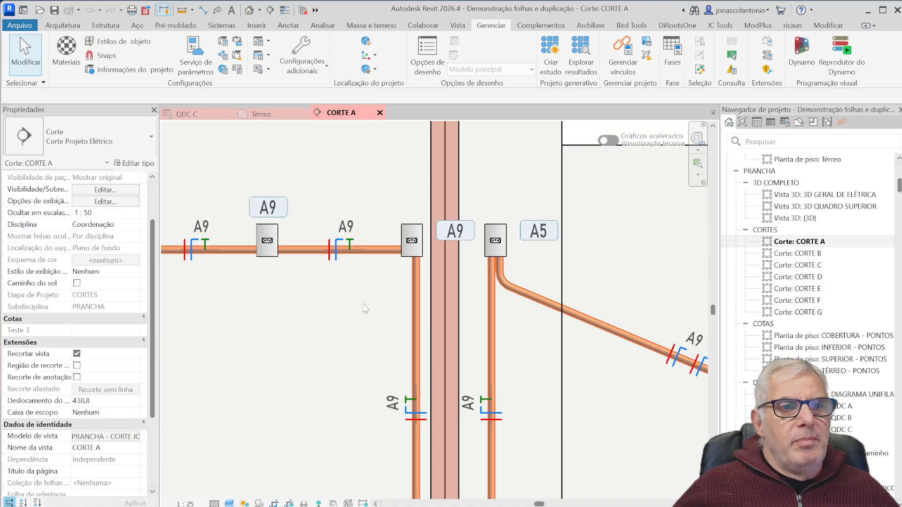
scroll(371, 314, down, 5)
scroll(372, 314, down, 4)
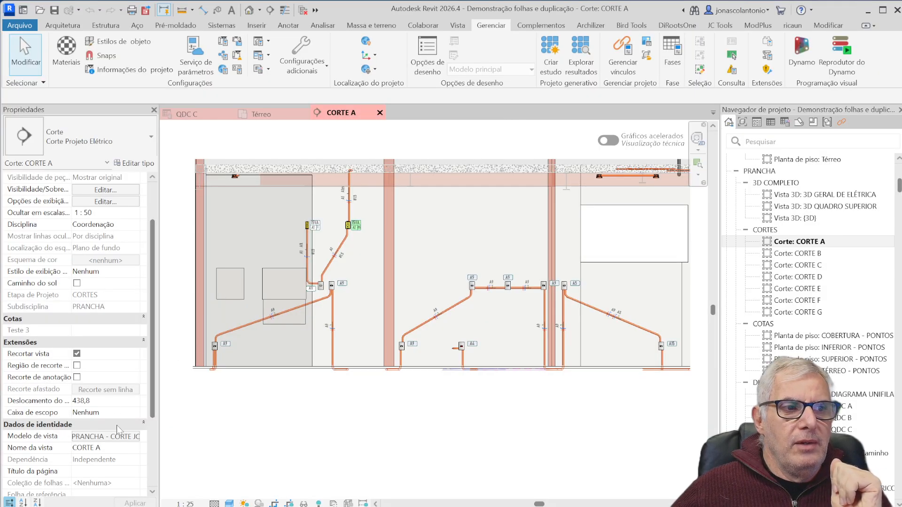
Step: Inspect the PRANCHA - CORTE JC view template's parameters, leave it unchanged and close the CORTE A view
click(118, 439)
scroll(472, 385, down, 2)
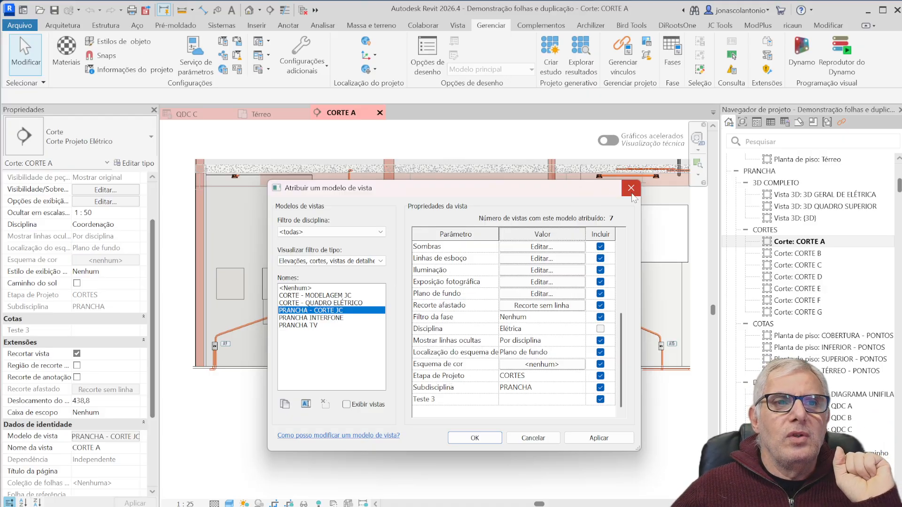
click(631, 188)
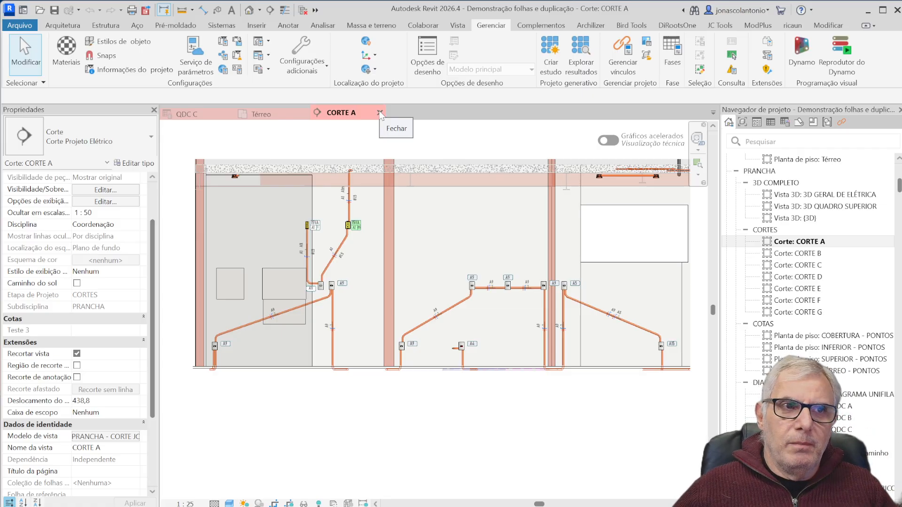
click(380, 113)
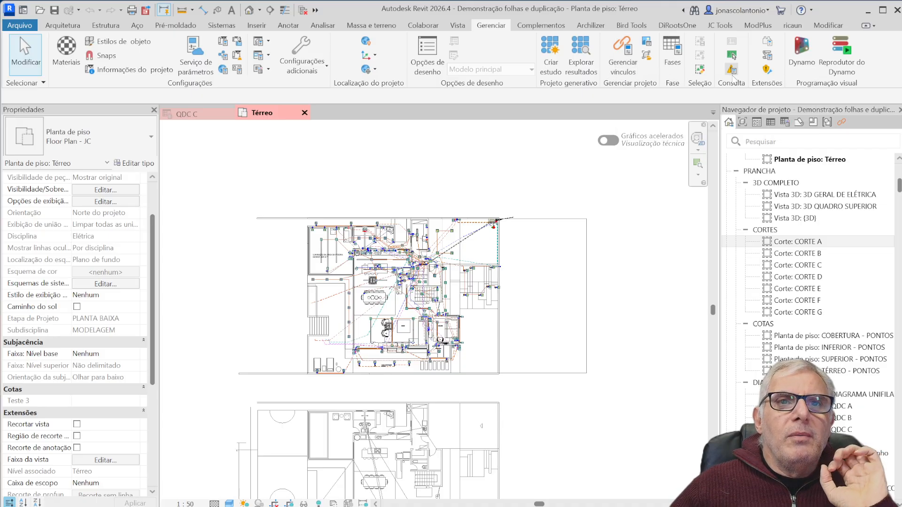
Step: Open the JC Tools Configurar Padrão de Montagem settings and reposition the dialog so it is fully visible
click(720, 25)
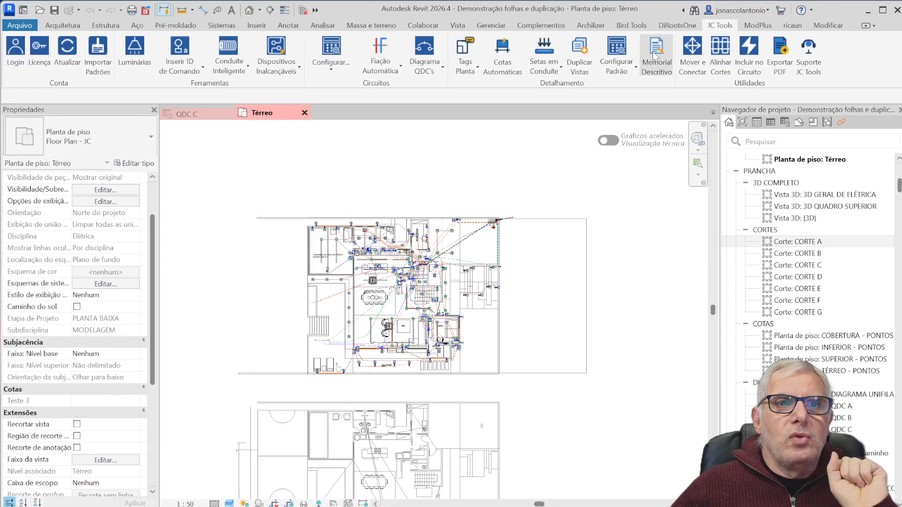
click(626, 73)
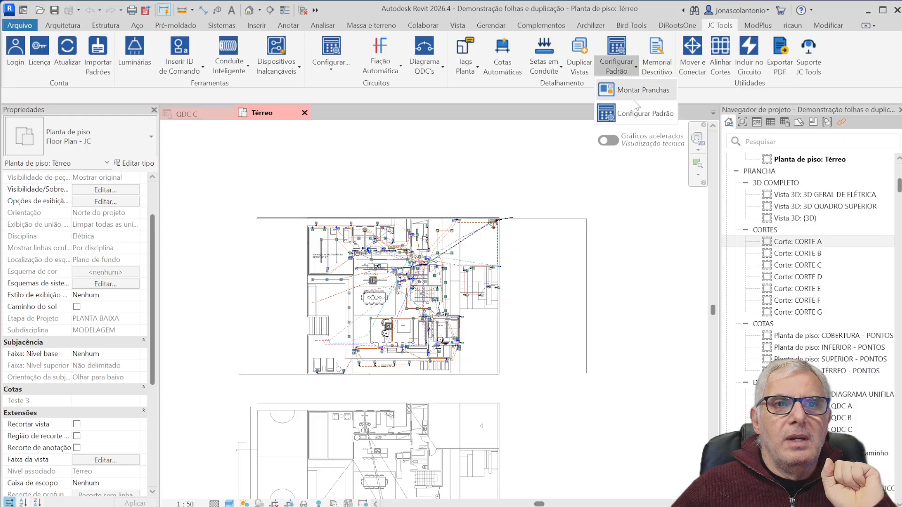
click(634, 115)
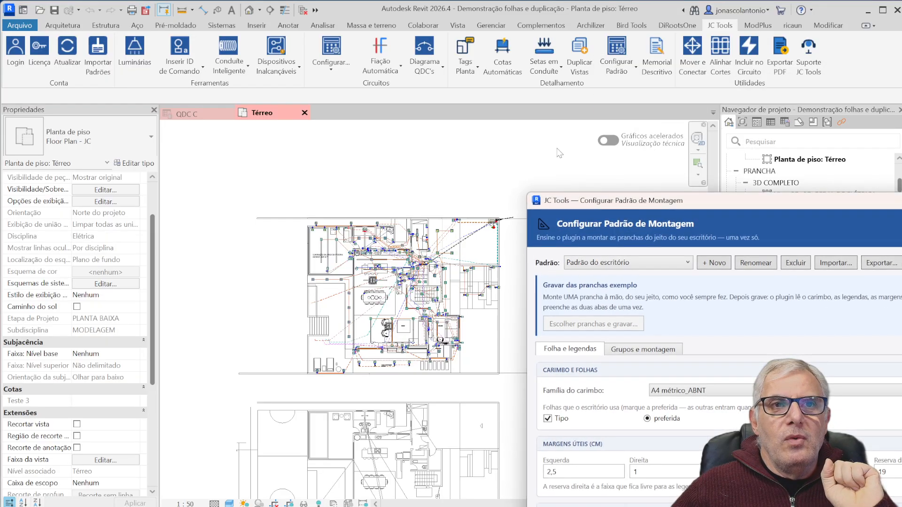
drag(693, 205, 348, 102)
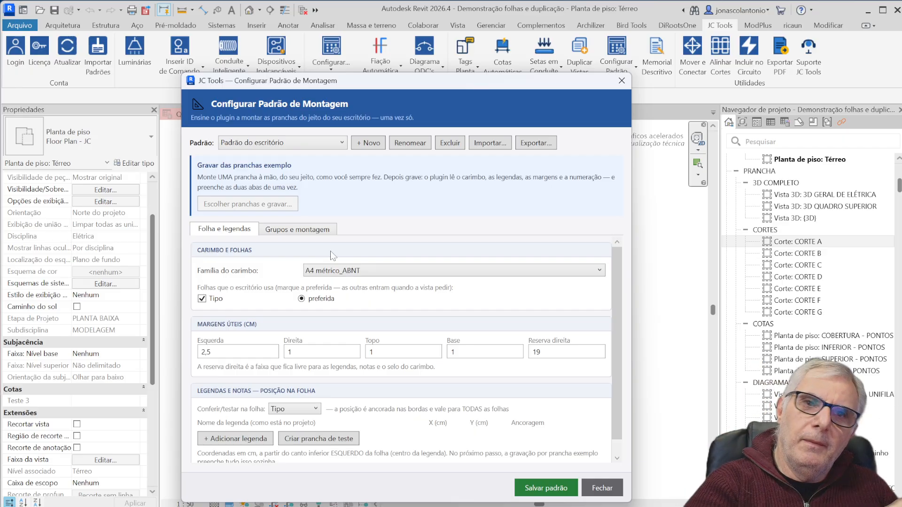
Step: Set the title block family to FOLHA JC and exclude the A1 métricoABNT sheet from the office's sheets
scroll(536, 302, down, 1)
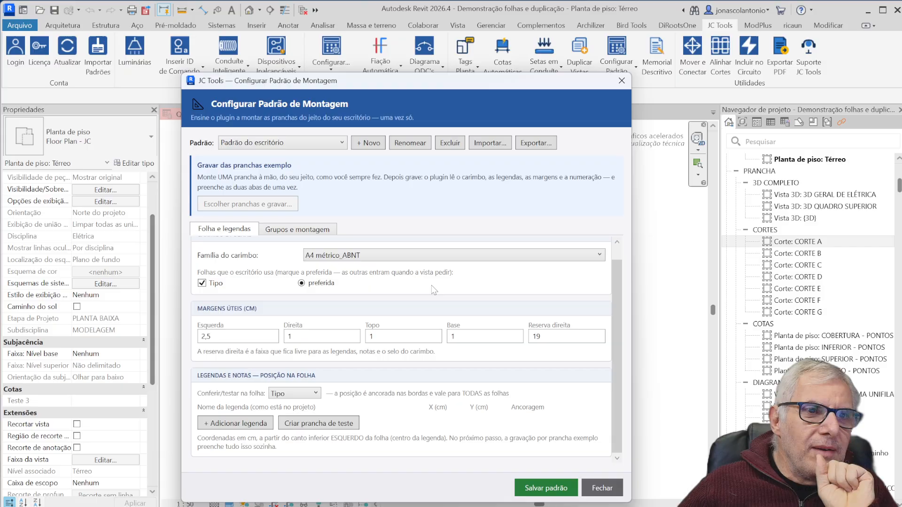
click(405, 259)
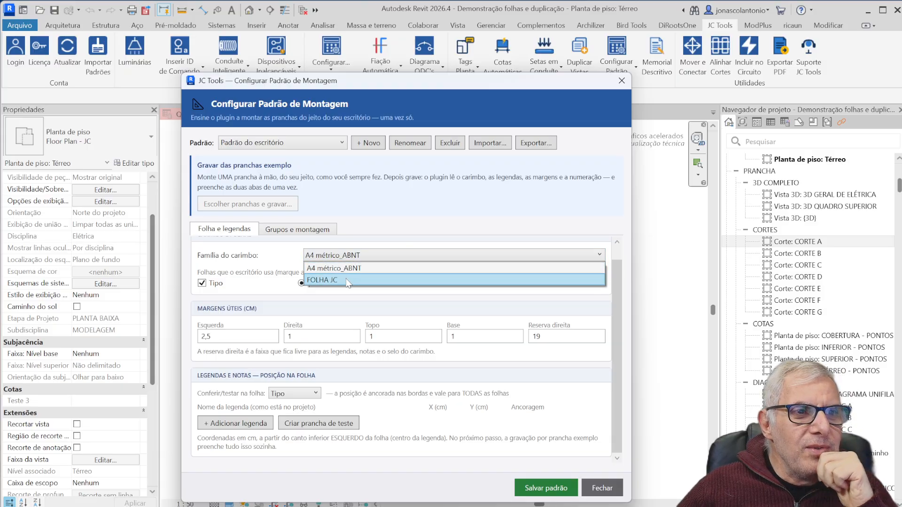
click(334, 280)
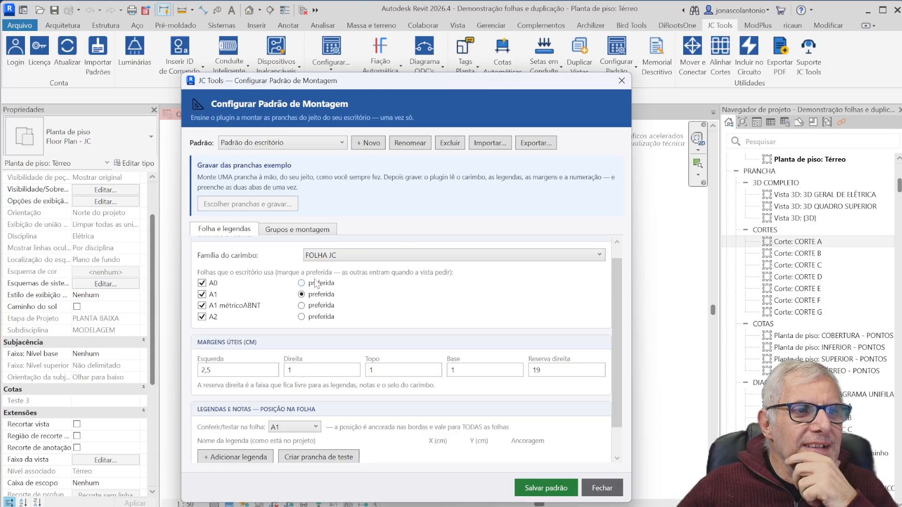
click(202, 306)
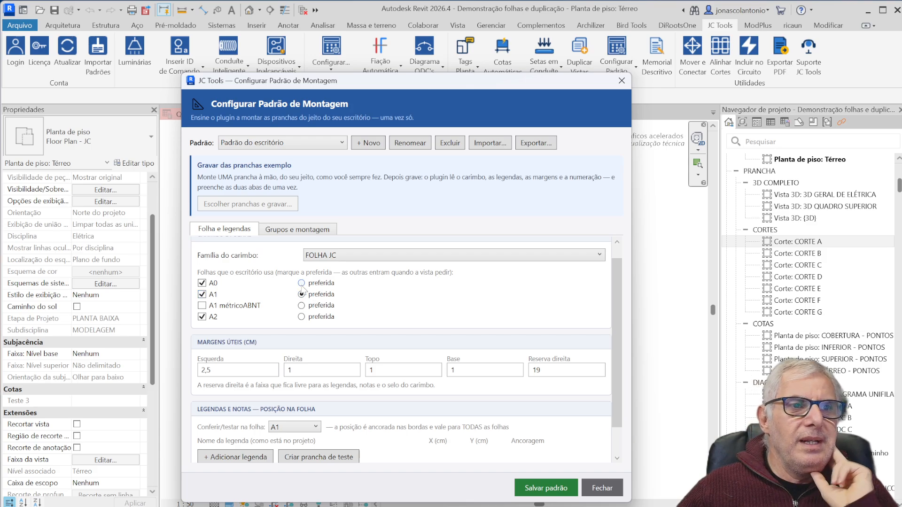
Step: Review the sheet choices for checking legend positions, keeping A1
scroll(300, 290, down, 1)
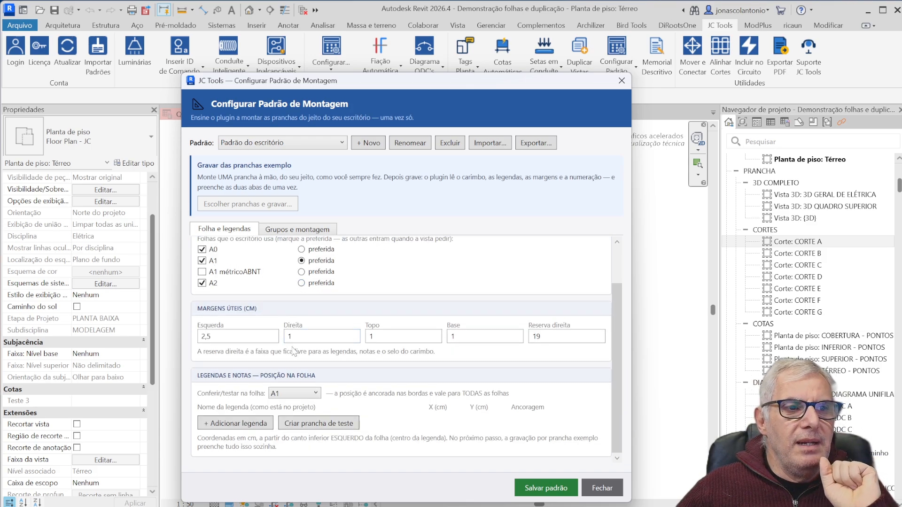
click(314, 393)
click(314, 393)
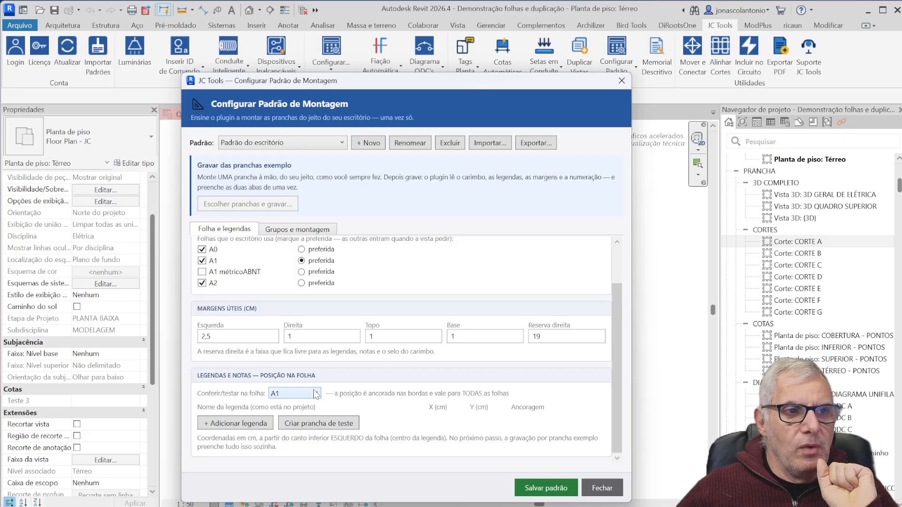
click(314, 393)
click(314, 393)
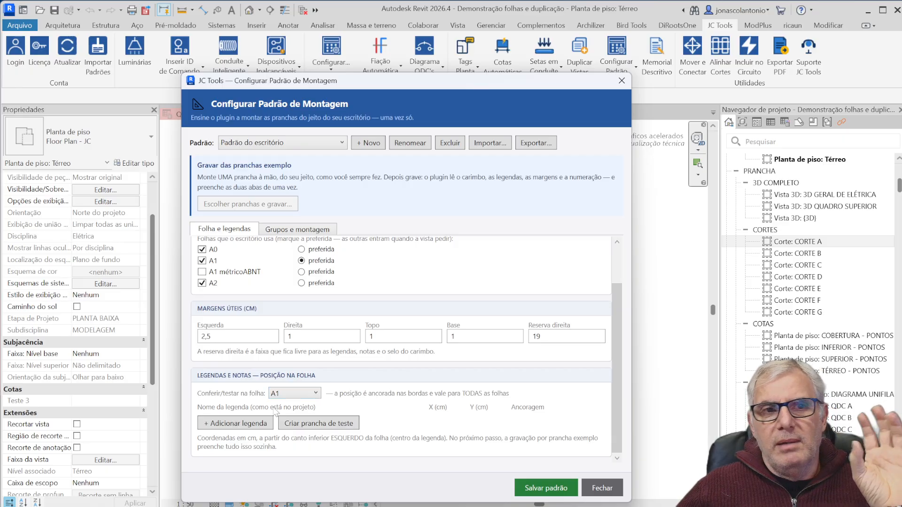
Step: Add a legend entry to the standard and locate LEGENDA DE PONTOS ELÉTRICOS among the project's legends, dismissing the save reminder
click(247, 424)
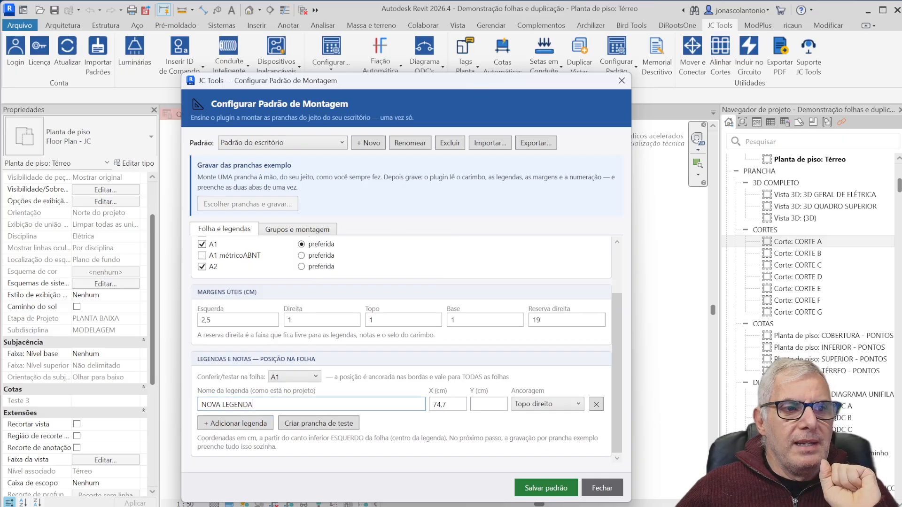
double_click(237, 404)
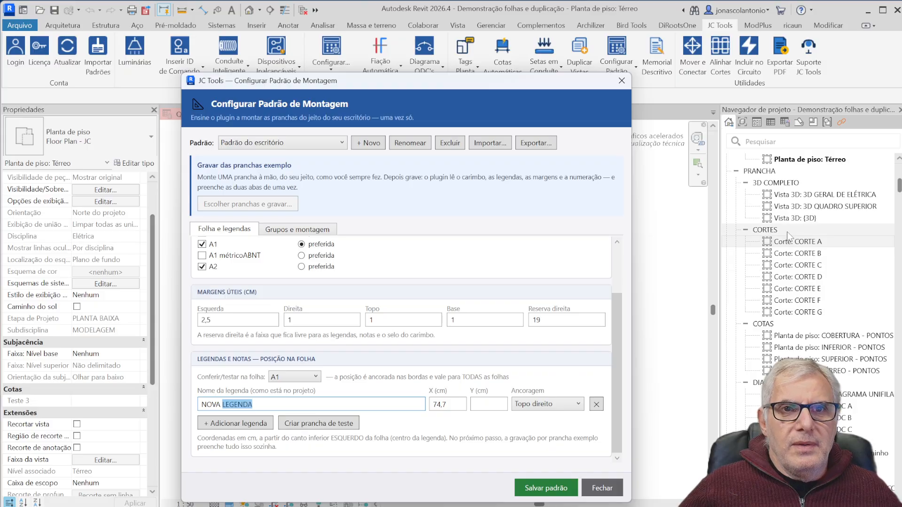
drag(895, 186, 897, 192)
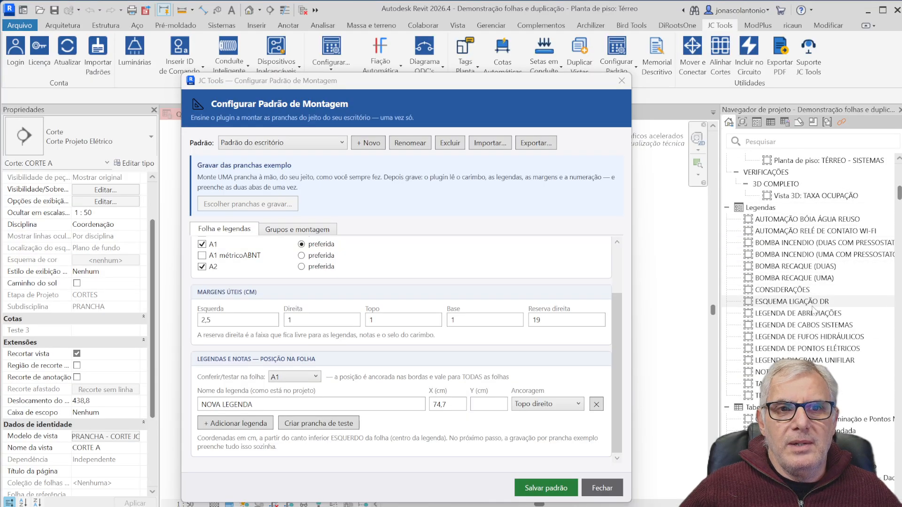
click(823, 348)
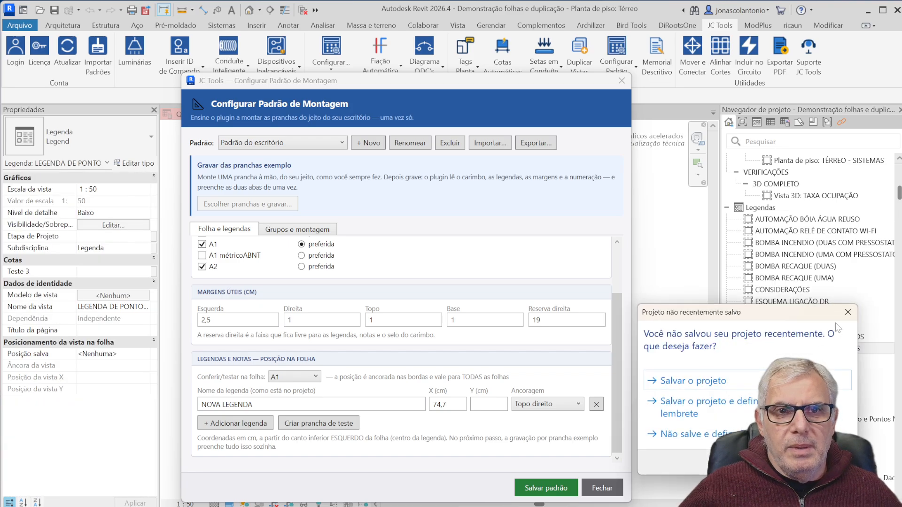
click(830, 462)
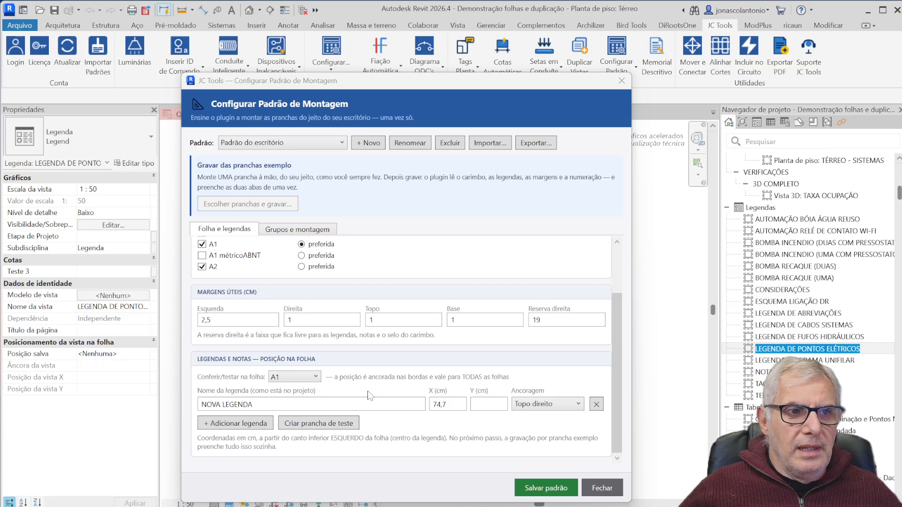
Step: Name the new entry LEGENDA DE PONTOS ELÉTRICOS by copying the legend's project name, and anchor it at Topo direito
drag(249, 404, 178, 403)
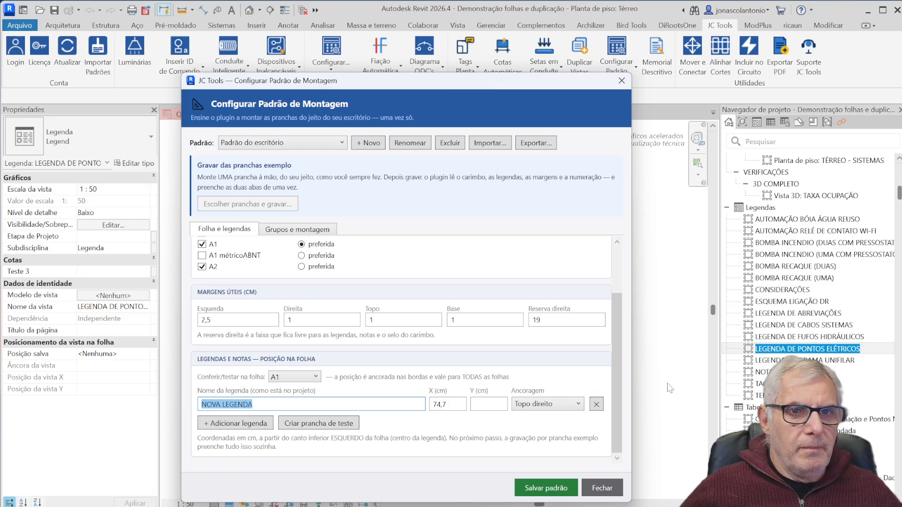
click(848, 349)
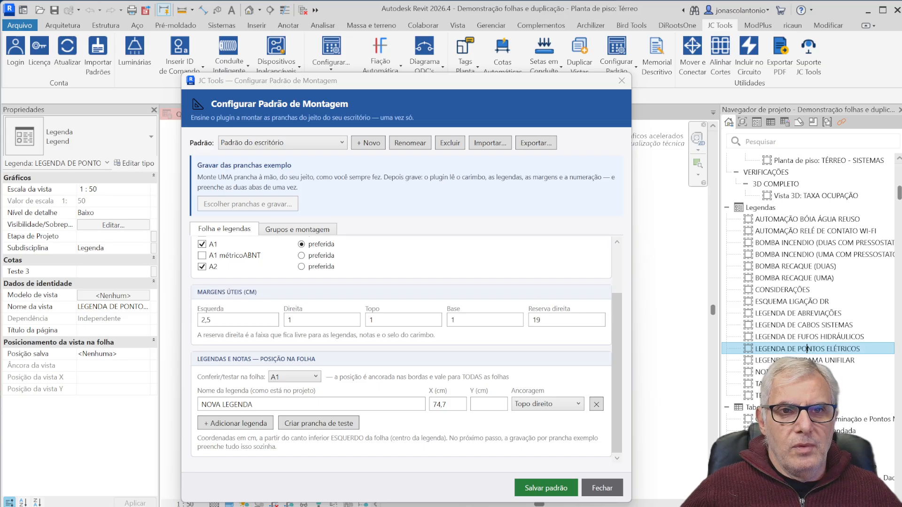
drag(860, 349, 754, 349)
key(ctrl+c)
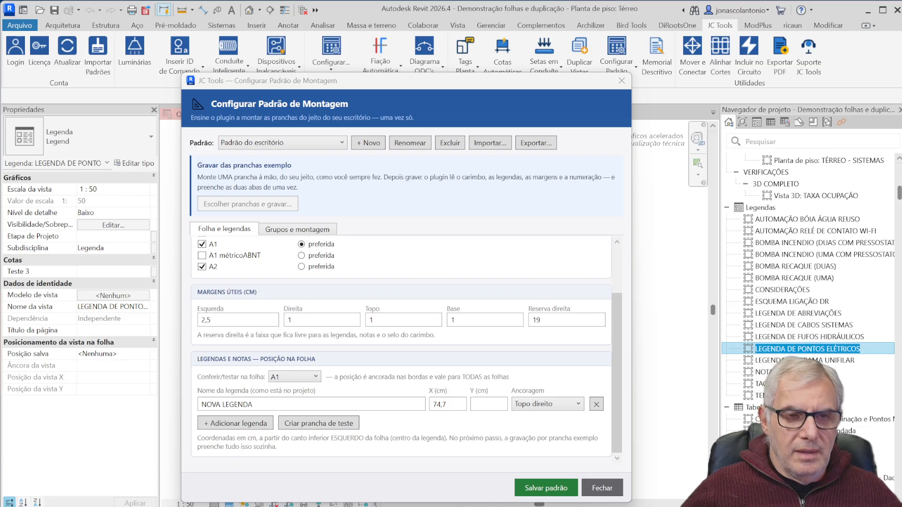
drag(256, 404, 190, 405)
key(ctrl+v)
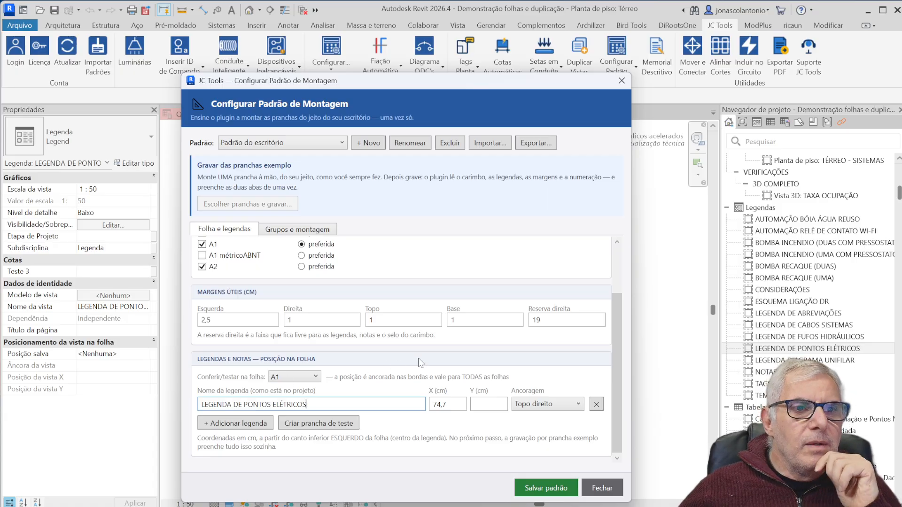
click(558, 403)
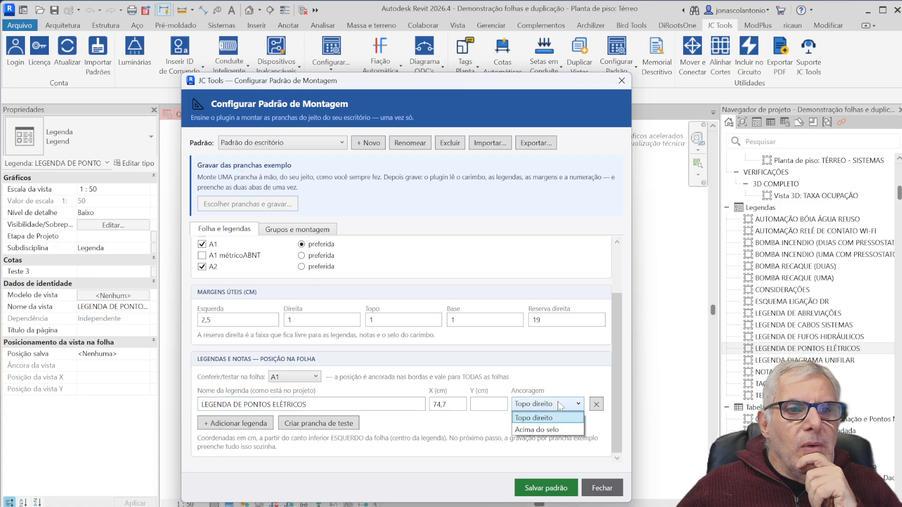
click(549, 417)
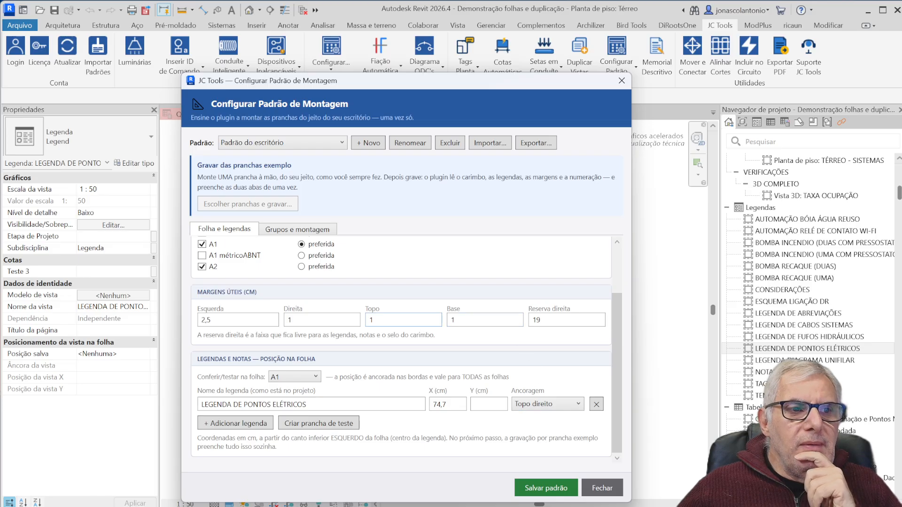
Step: Add a second legend entry to the standard and name it NOTAS GERAIS, matching the project legend
click(245, 426)
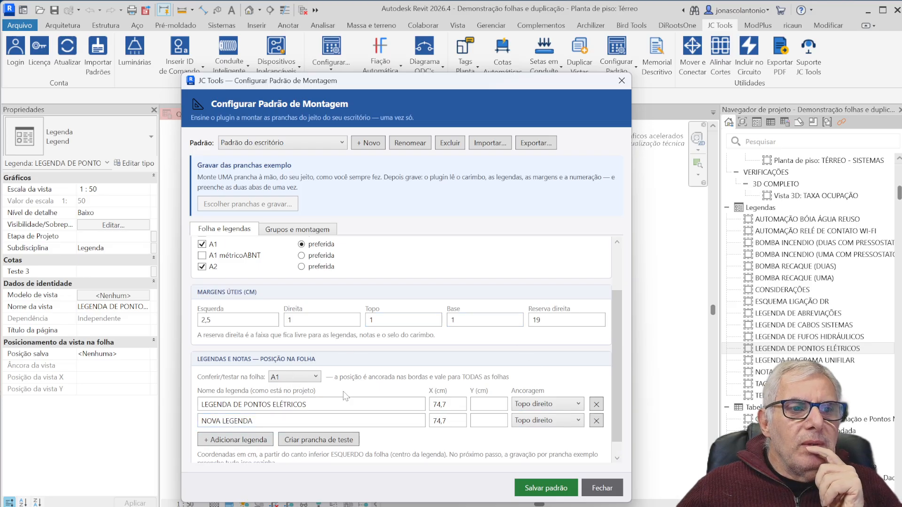
drag(512, 84, 493, 58)
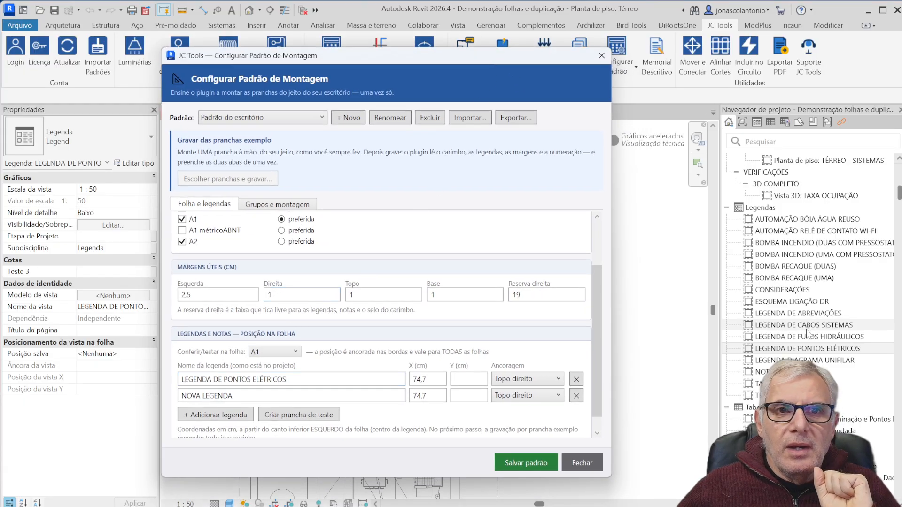
click(777, 372)
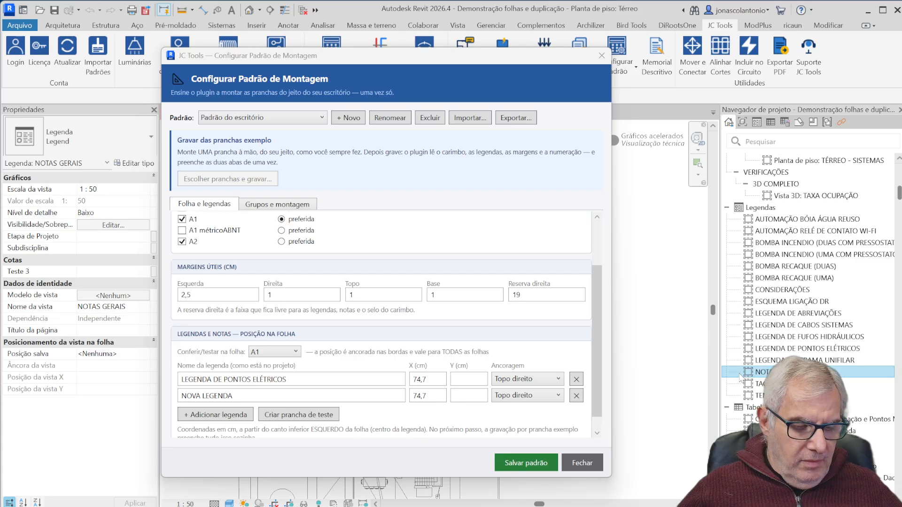
click(347, 395)
key(ctrl+a)
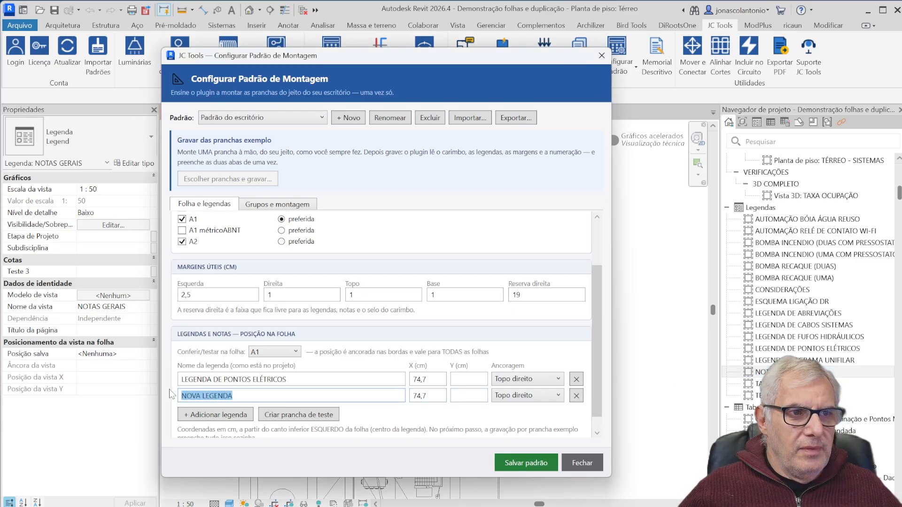
key(ctrl+v)
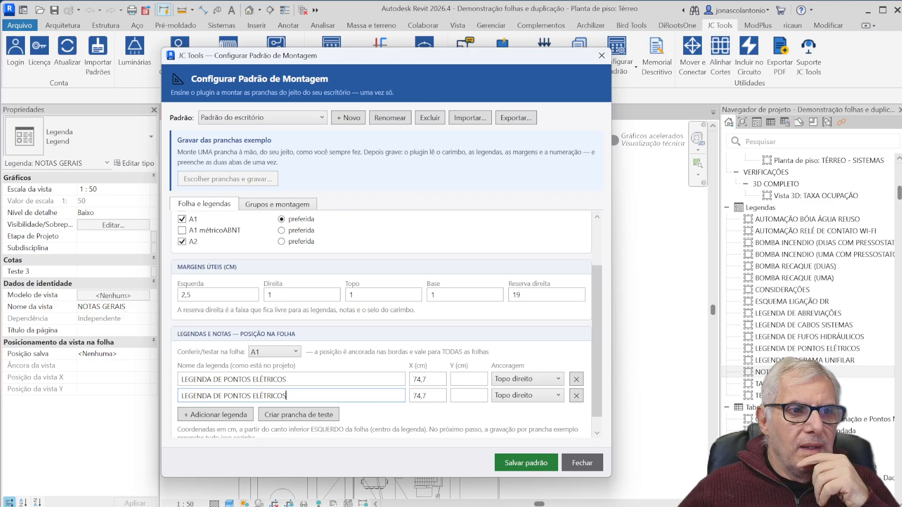
drag(295, 396, 164, 394)
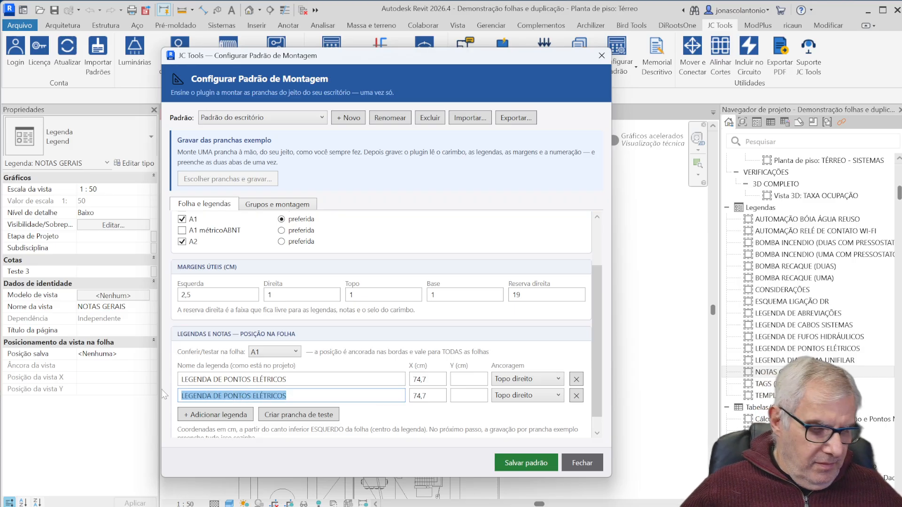
text(NO)
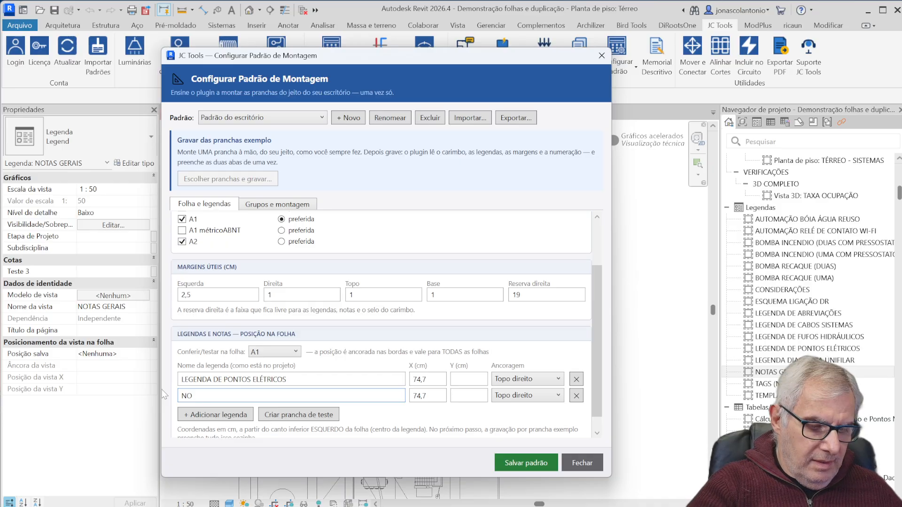
text(TAS GERAIS)
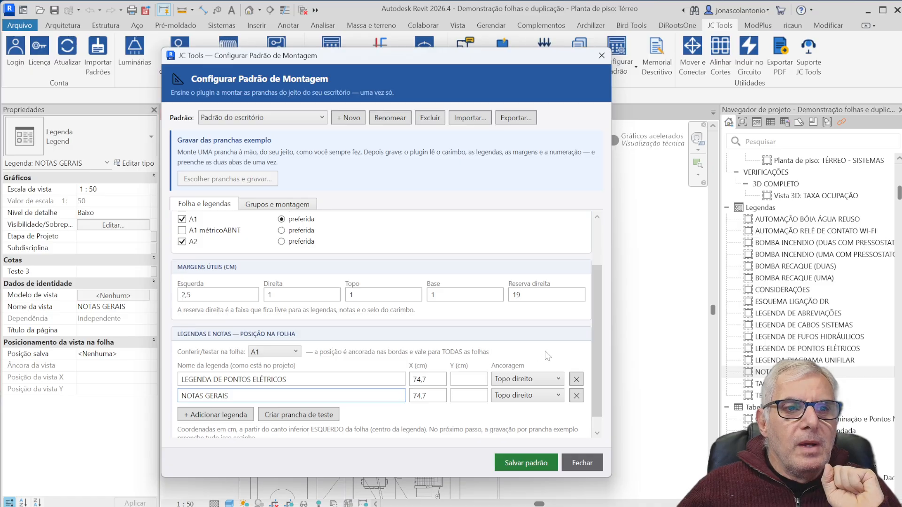
Step: Save the standard and create an A1 test sheet, then collapse Tabelas/Quantidades and Famílias in the project browser to find it
click(520, 465)
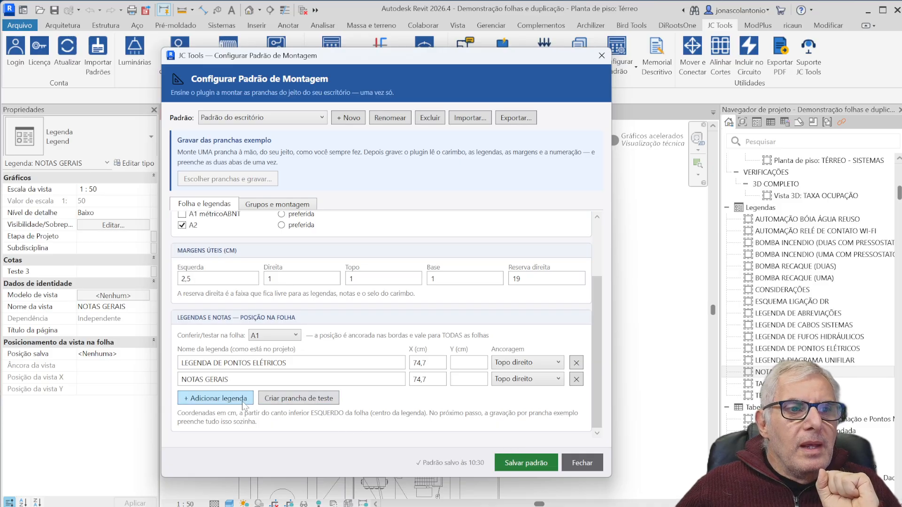
click(311, 403)
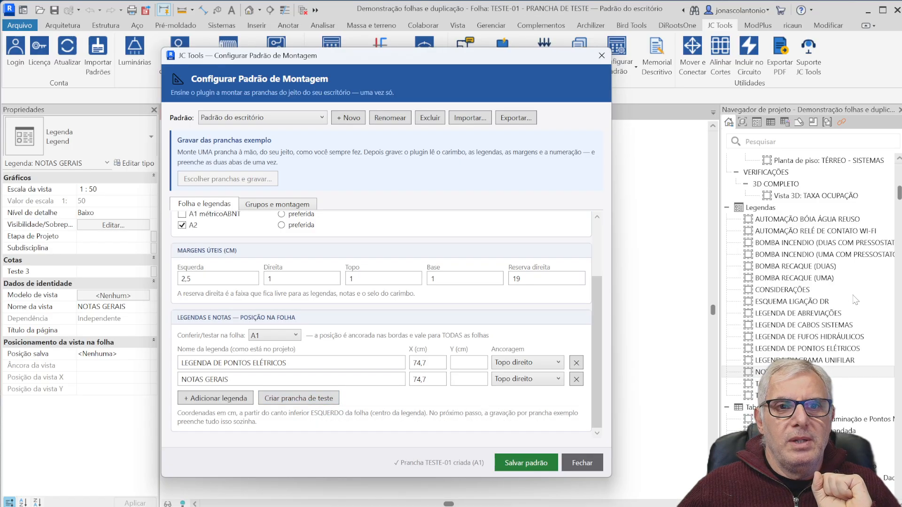
mouse_move(900, 194)
mouse_down()
mouse_move(899, 249)
mouse_move(900, 179)
mouse_move(900, 196)
mouse_up()
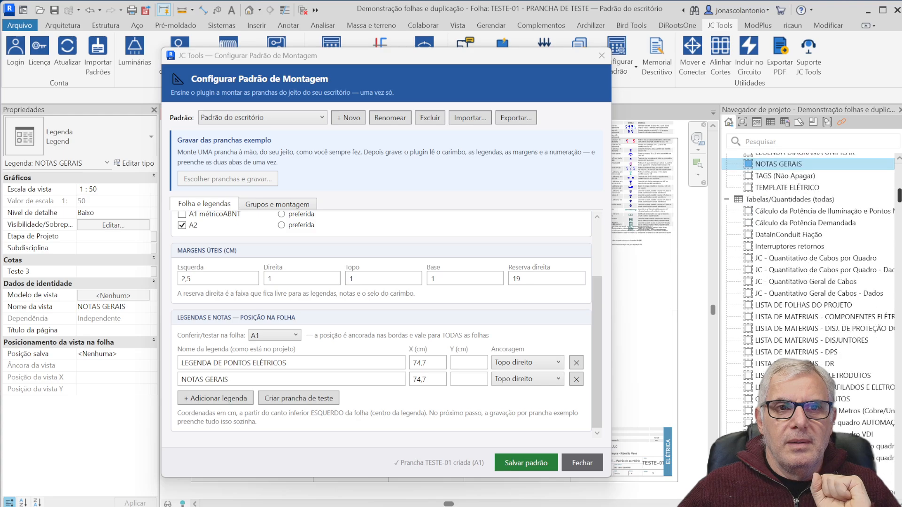
click(727, 199)
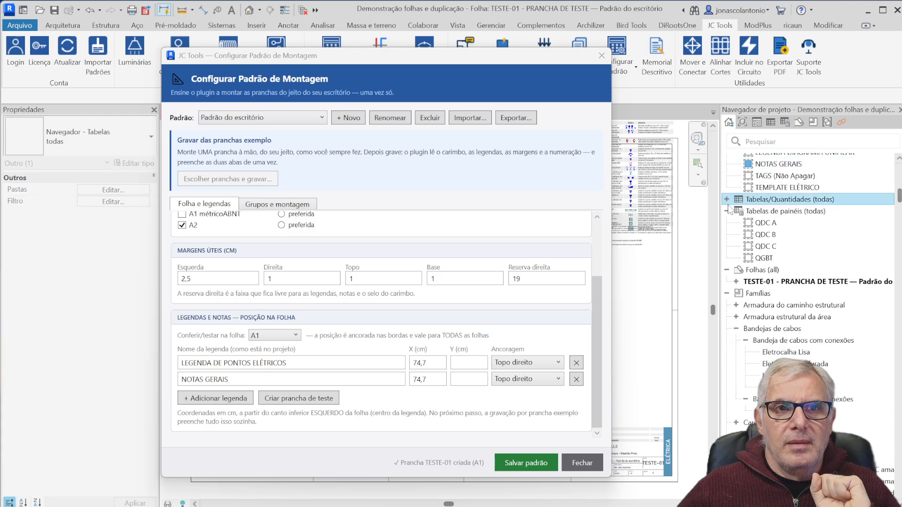
click(727, 293)
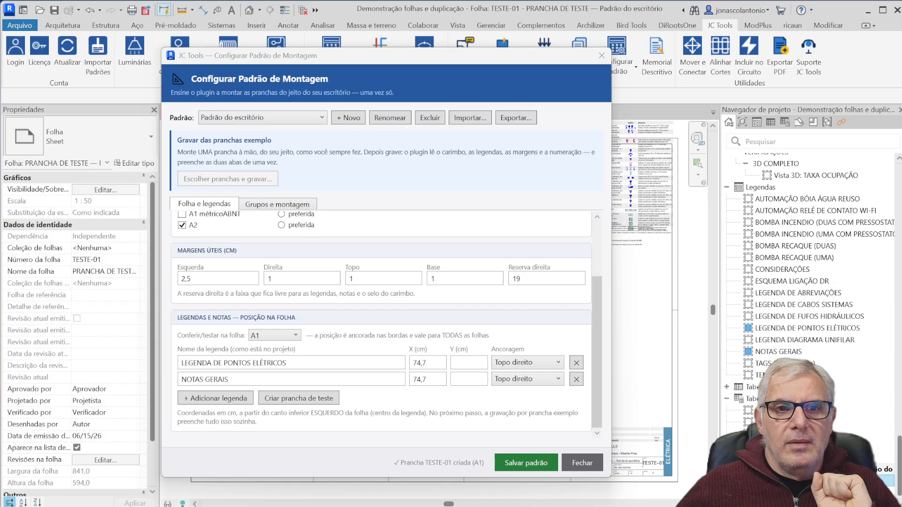
Step: Move the configuration dialog aside and examine where LEGENDA DE PONTOS ELÉTRICOS and NOTAS GERAIS sit relative to the test sheet's margins
drag(488, 68, 315, 95)
scroll(597, 267, down, 3)
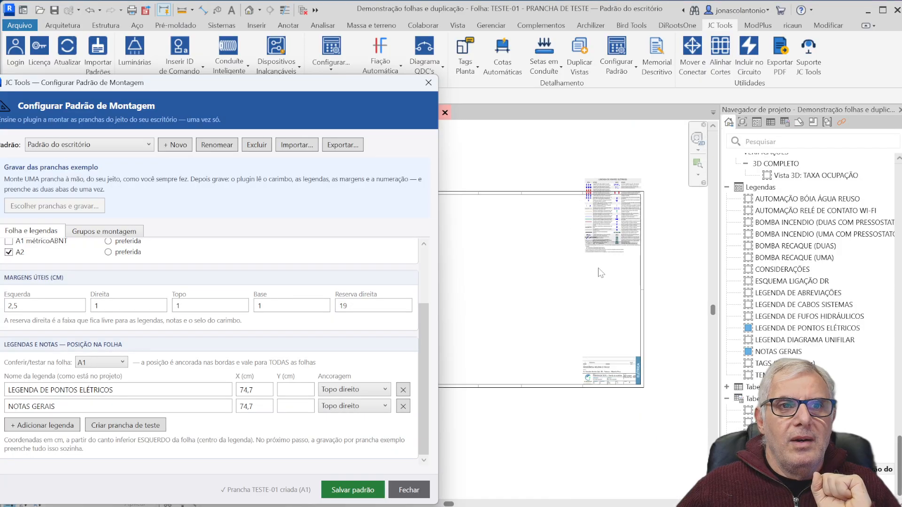
click(604, 288)
scroll(605, 287, up, 4)
click(637, 298)
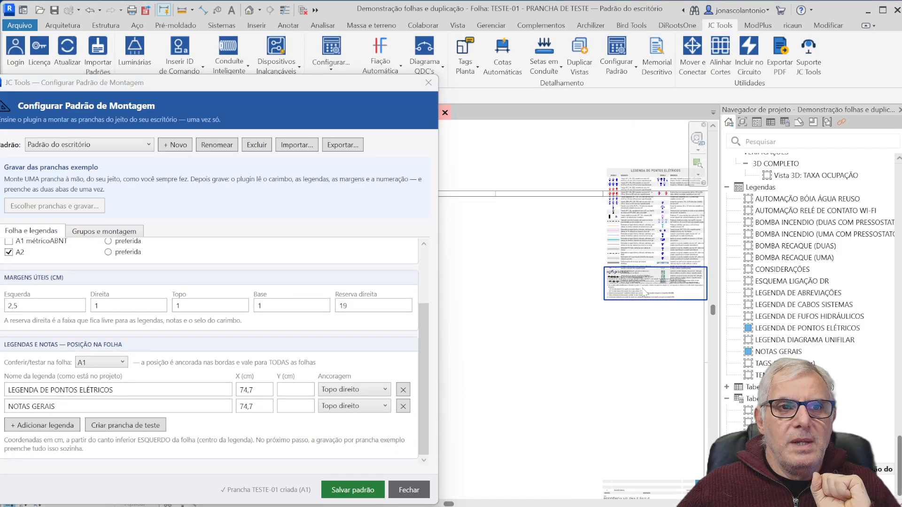
click(617, 261)
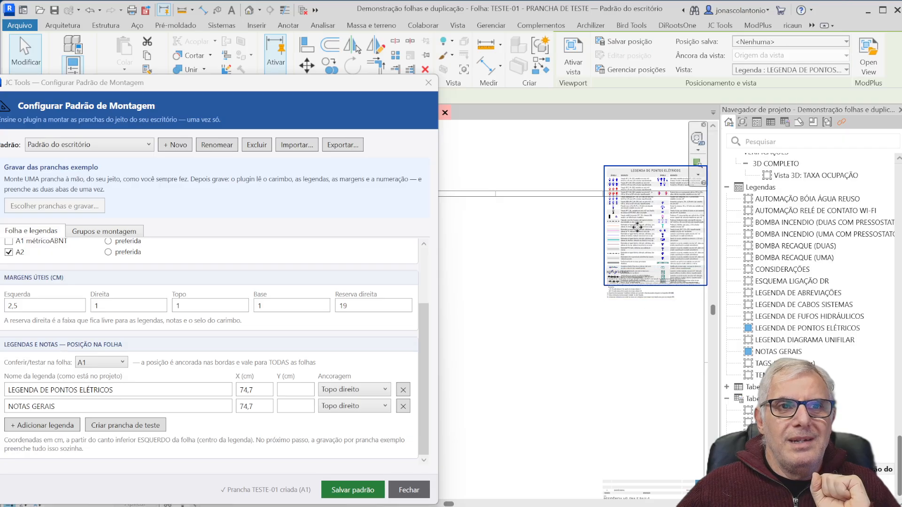
scroll(618, 258, down, 2)
scroll(601, 291, down, 2)
scroll(606, 298, up, 4)
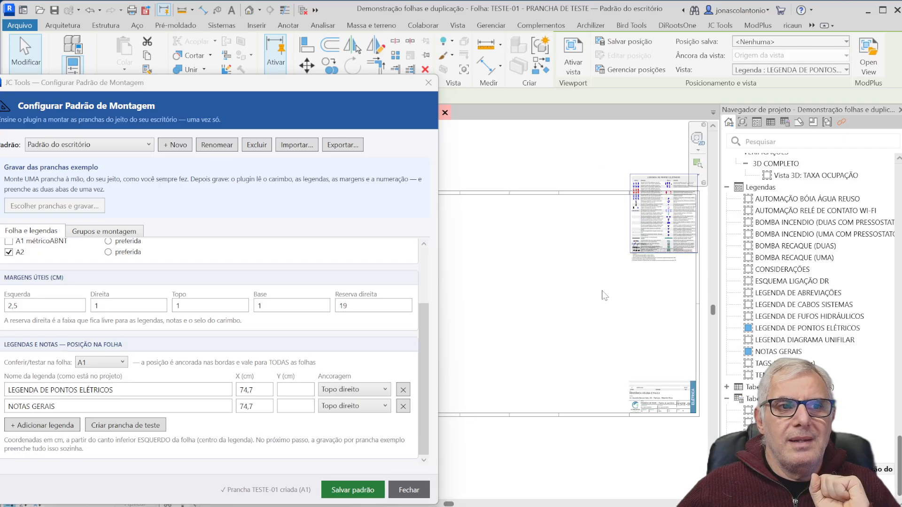
scroll(600, 275, down, 2)
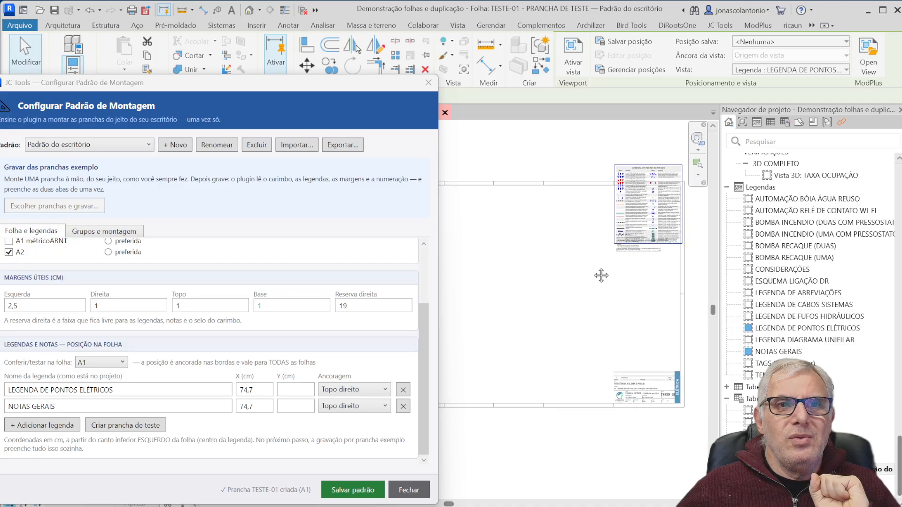
scroll(602, 262, up, 2)
click(621, 243)
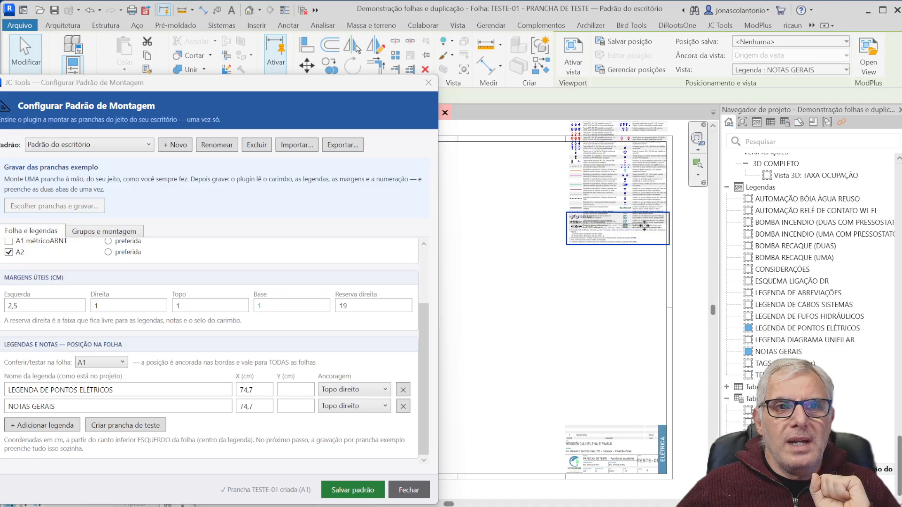
middle_drag(660, 176, 623, 252)
scroll(626, 216, up, 4)
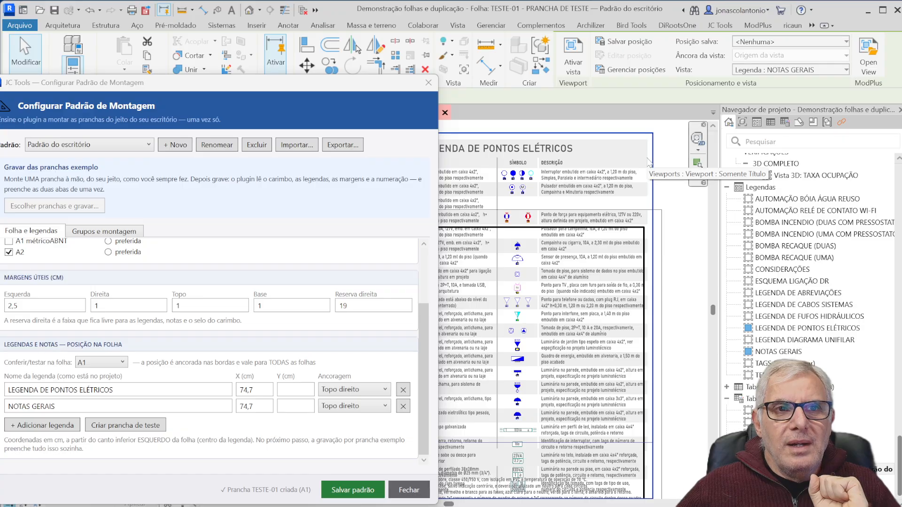
scroll(649, 161, down, 1)
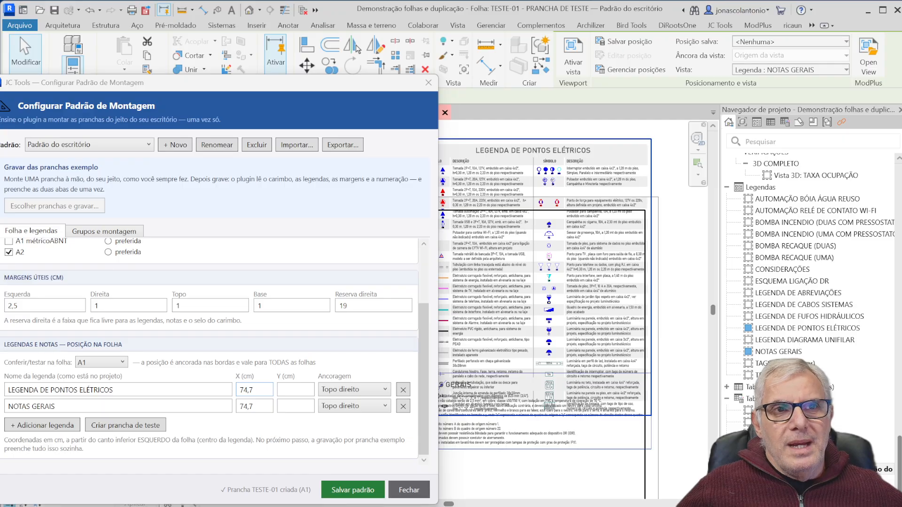
Step: Position LEGENDA DE PONTOS ELÉTRICOS at X 74, Y 10 cm and NOTAS GERAIS at X 74, Y 5 cm, and generate a test sheet from the saved standard
click(253, 389)
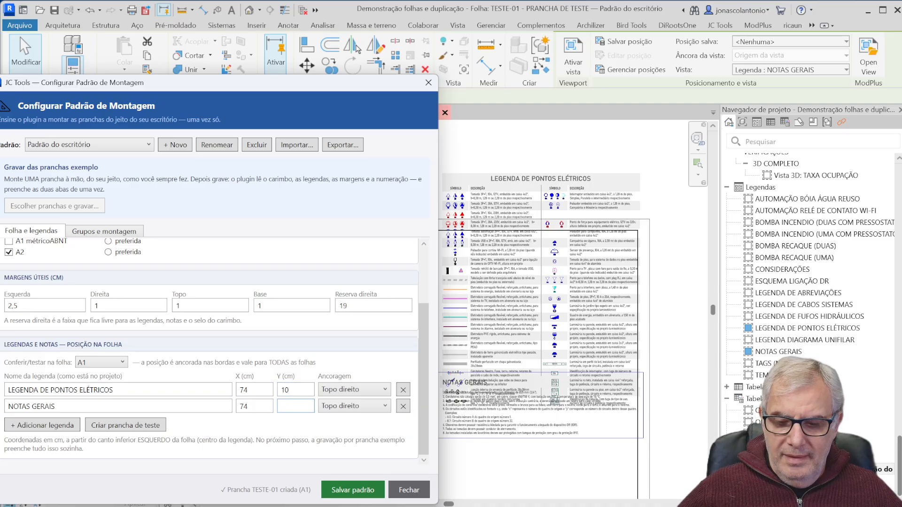
click(363, 490)
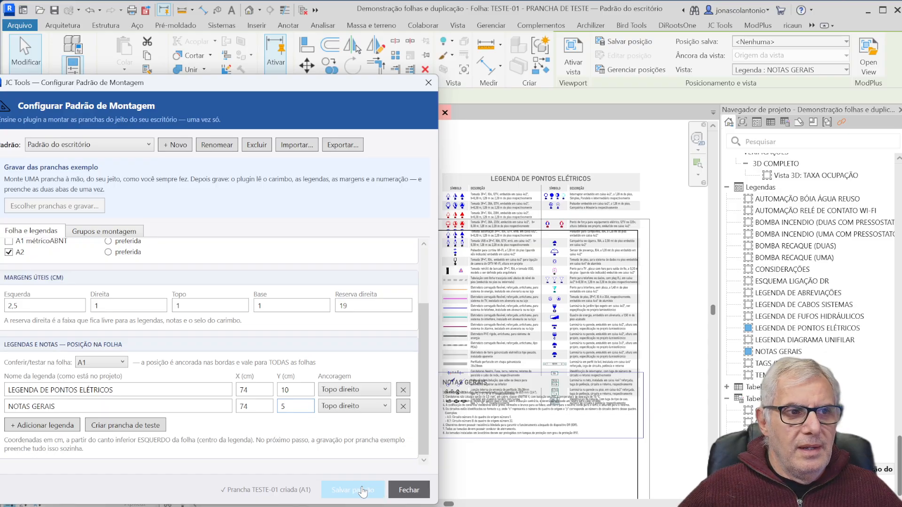
click(132, 426)
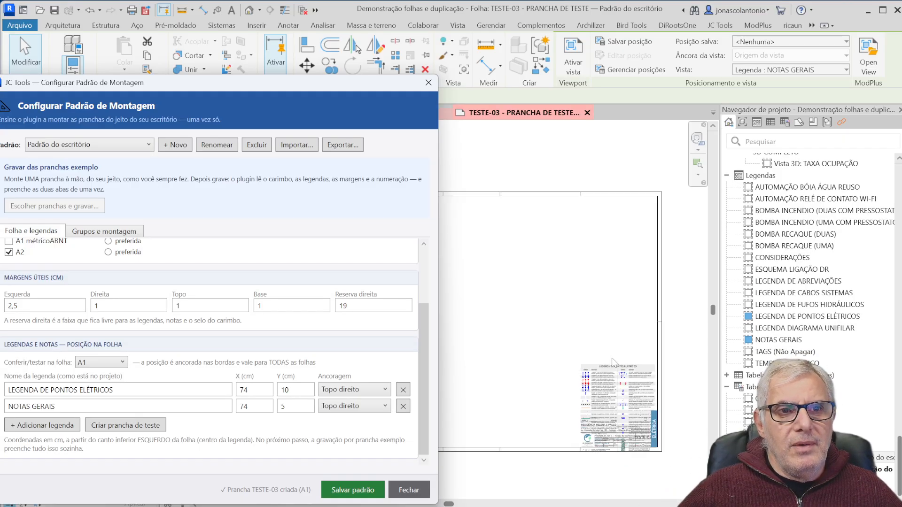
Step: Check the legends against the new test sheet's right margin and set both legends' X position to 74,3 cm
scroll(613, 378, up, 2)
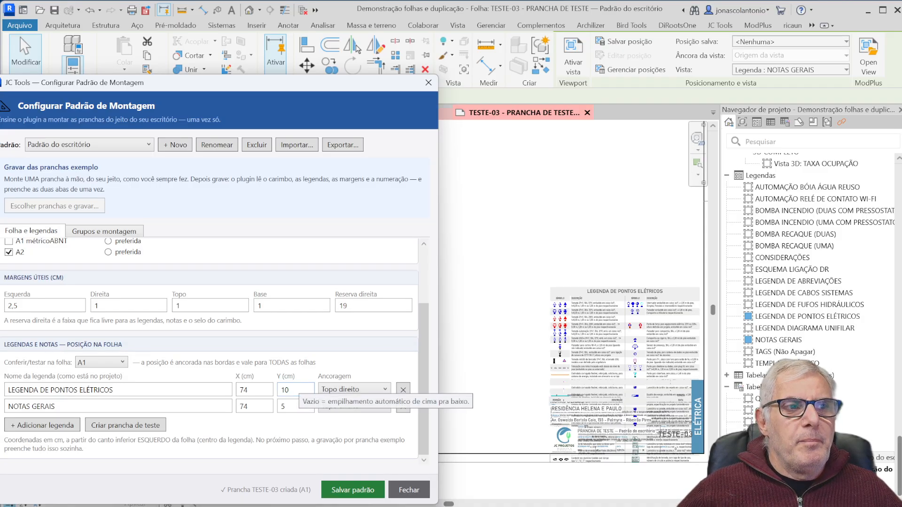
scroll(683, 258, up, 3)
middle_drag(609, 273, 489, 277)
scroll(559, 308, up, 3)
scroll(554, 305, down, 2)
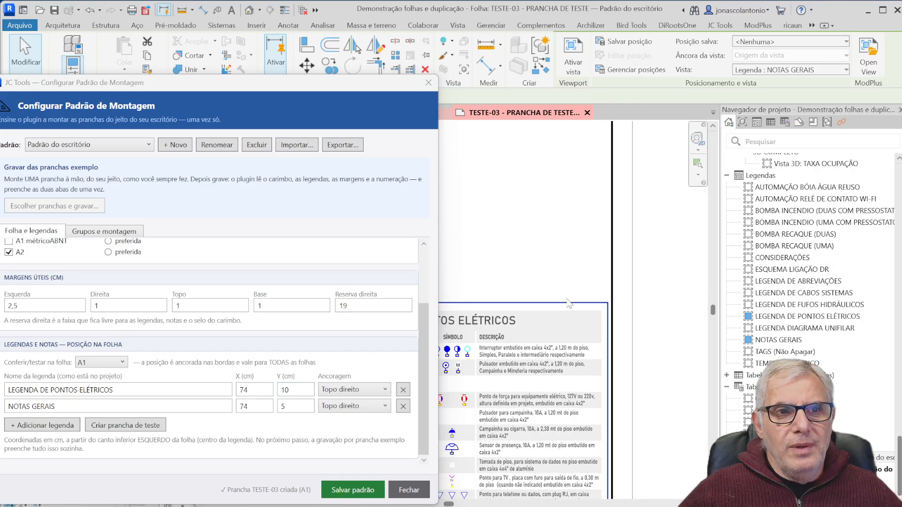
click(241, 390)
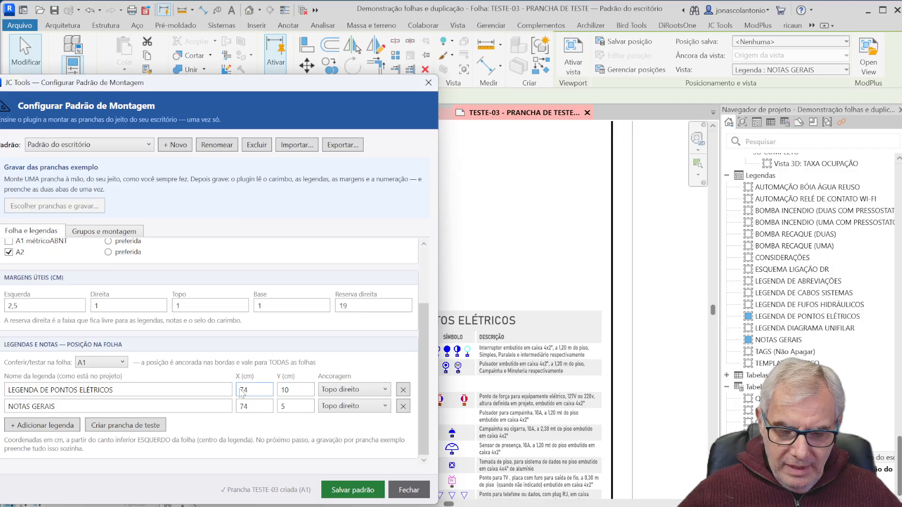
text(,3)
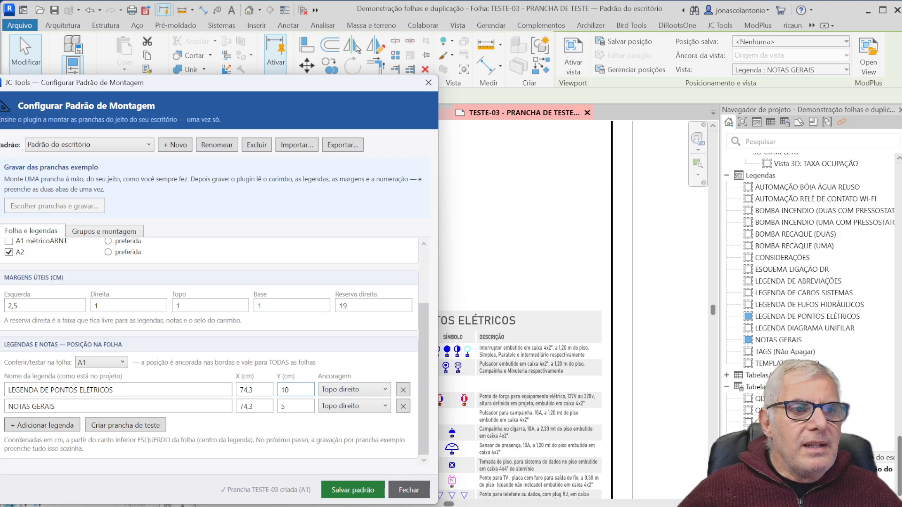
Step: Set Y to 30 cm for LEGENDA DE PONTOS ELÉTRICOS and 15 cm for NOTAS GERAIS, and generate a test sheet from the saved standard
drag(290, 393, 274, 393)
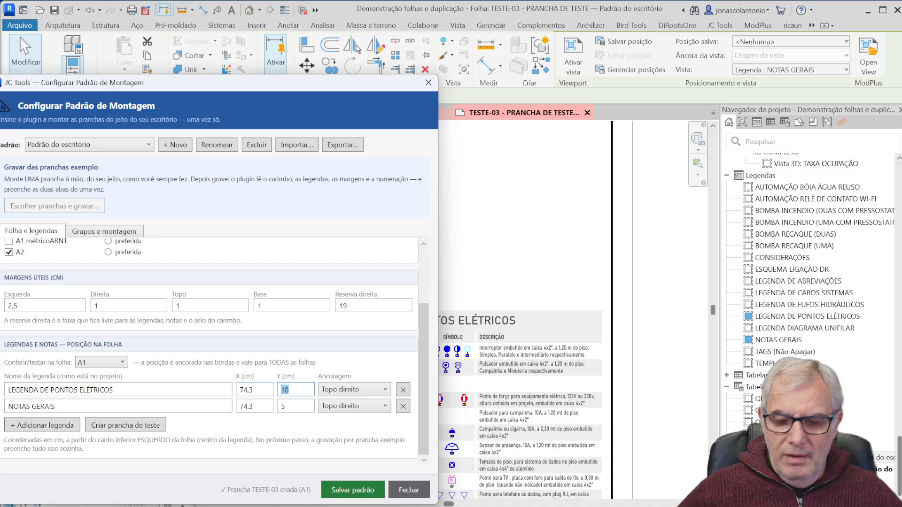
text(3)
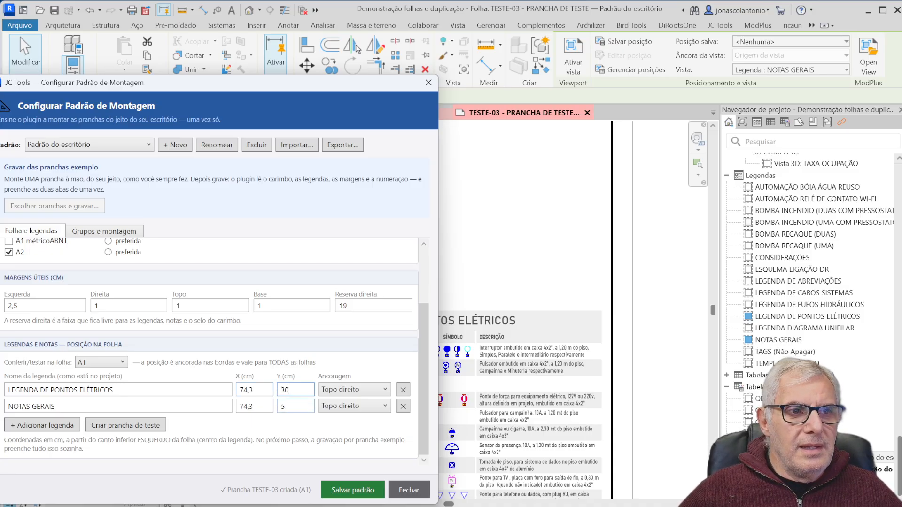
drag(286, 407, 273, 407)
text(15)
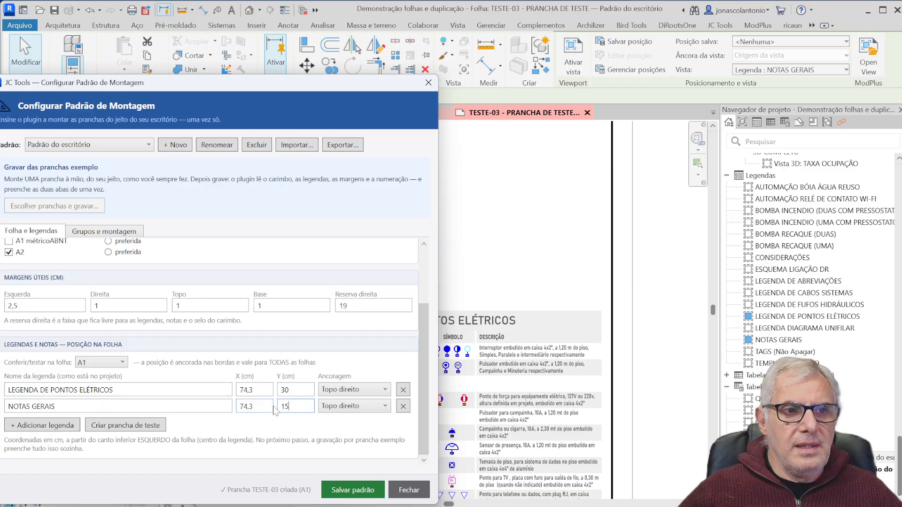
click(357, 489)
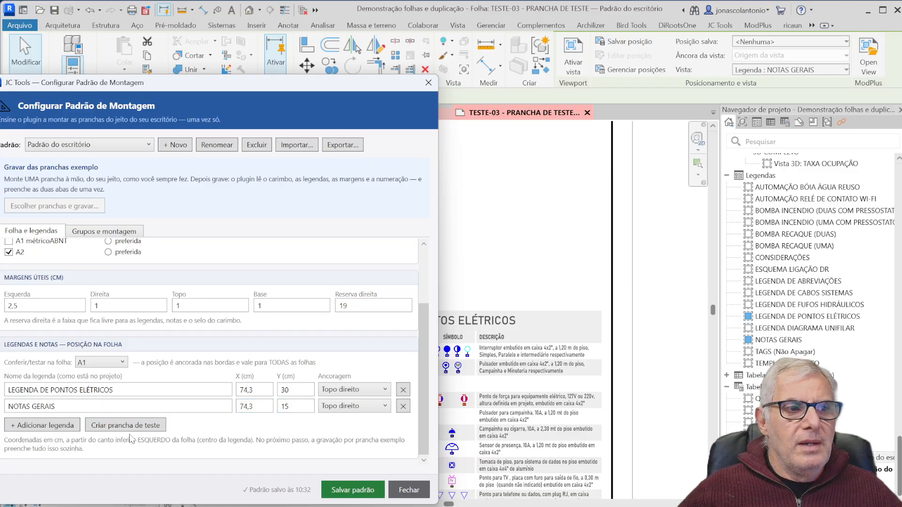
click(125, 424)
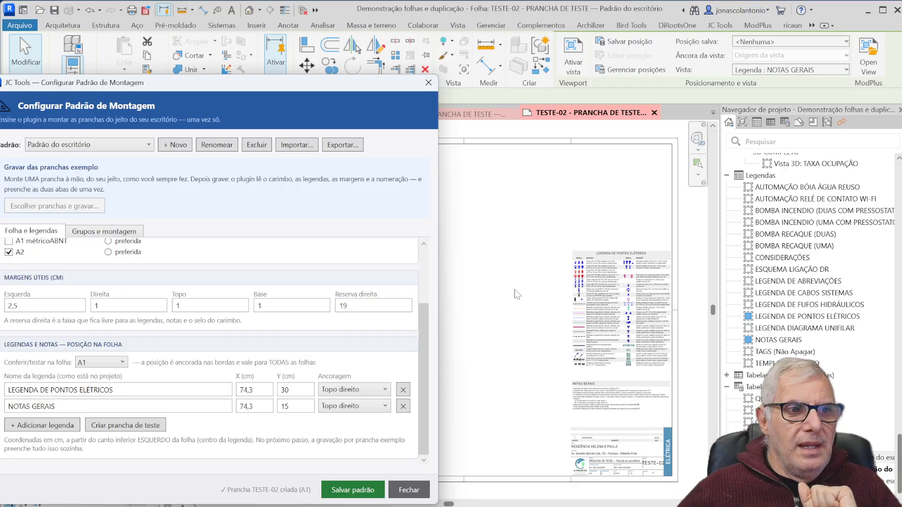
Step: Set the Y position of LEGENDA DE PONTOS ELÉTRICOS to 45 cm
key(BackSpace)
key(BackSpace)
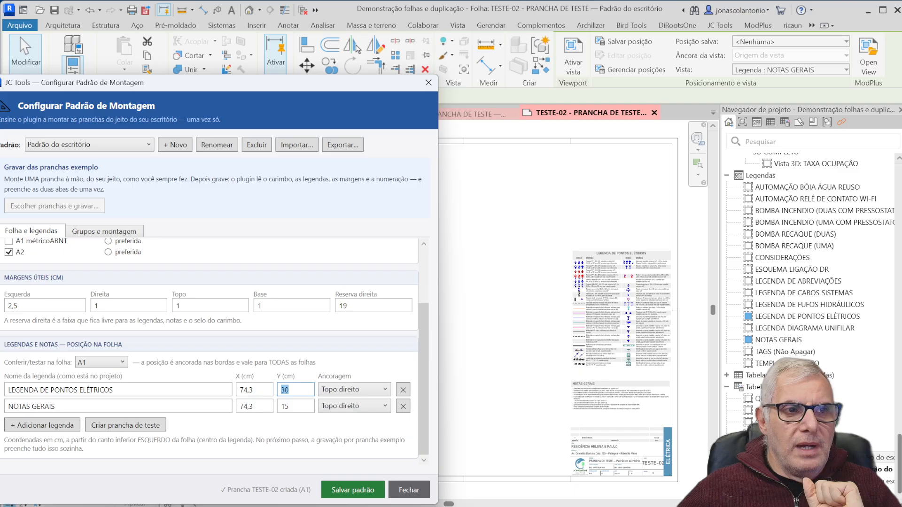
text(45)
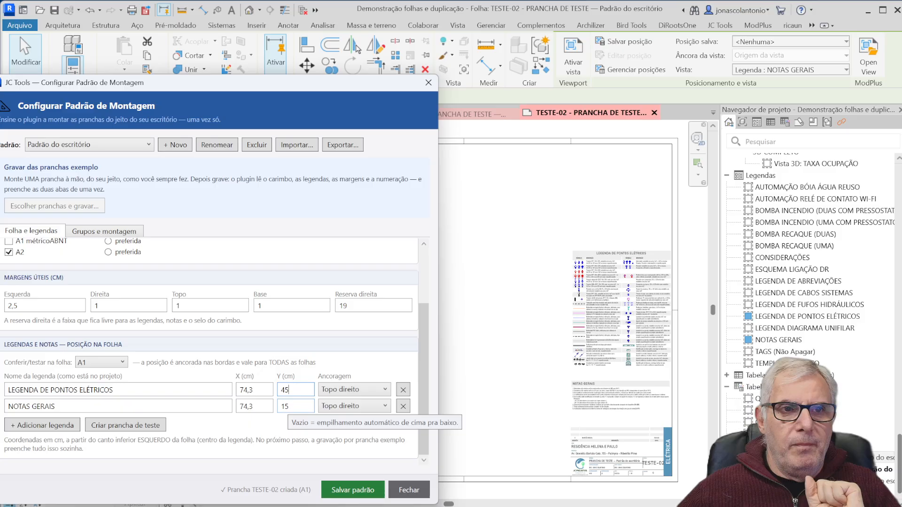
Step: Generate a test sheet from the saved standard, and another with LEGENDA DE PONTOS ELÉTRICOS set to Y 47 cm and saved
click(356, 493)
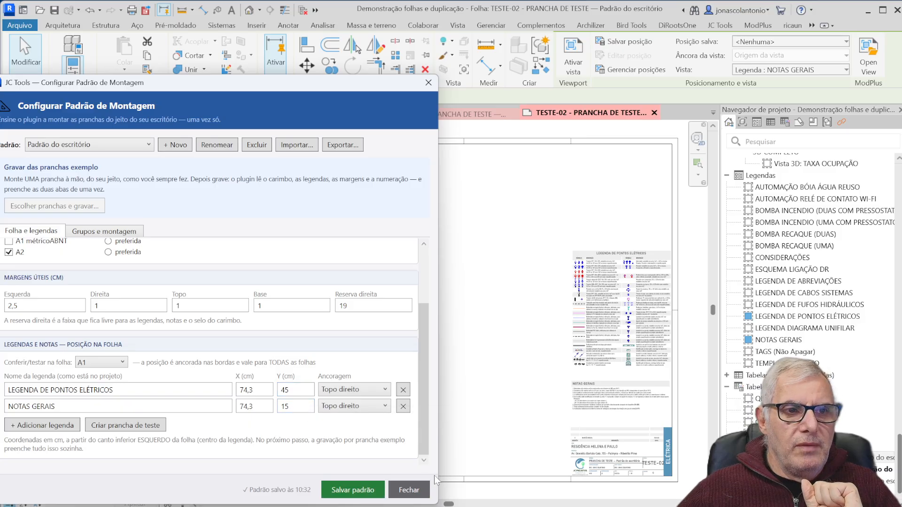
click(147, 426)
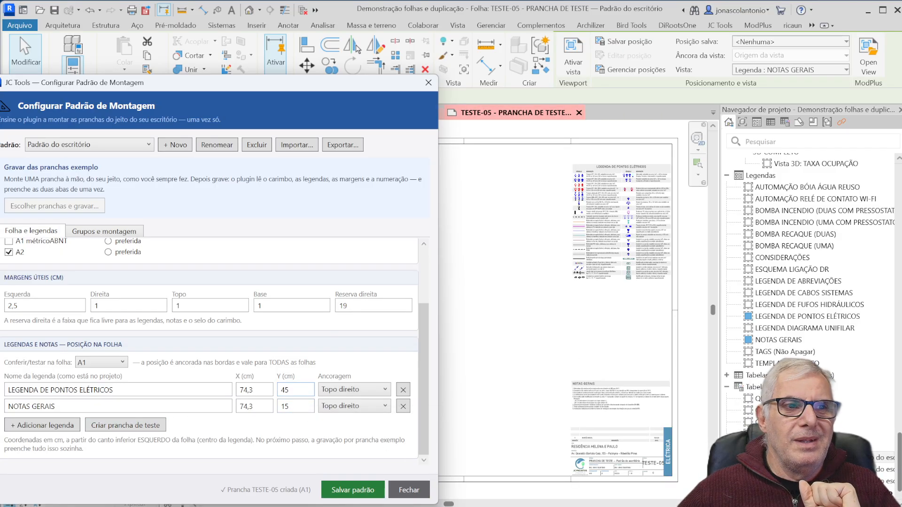
key(BackSpace)
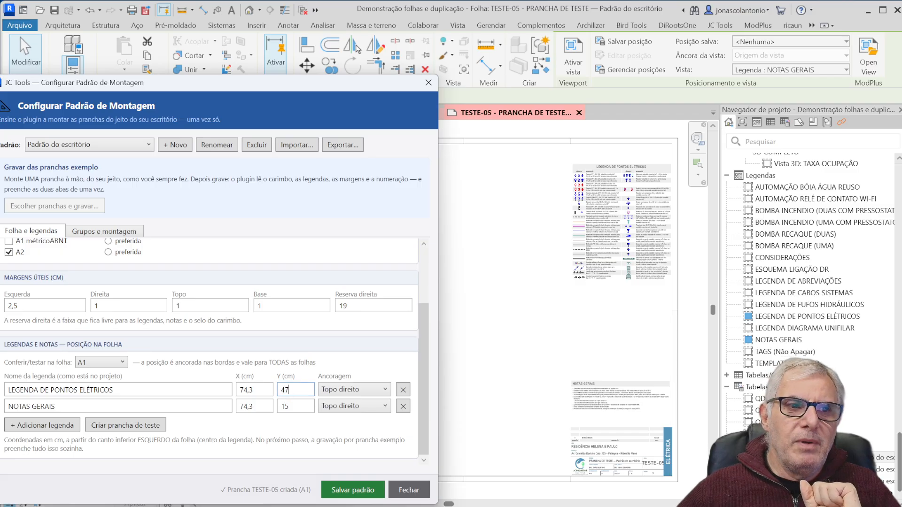
text(7)
click(352, 490)
click(150, 426)
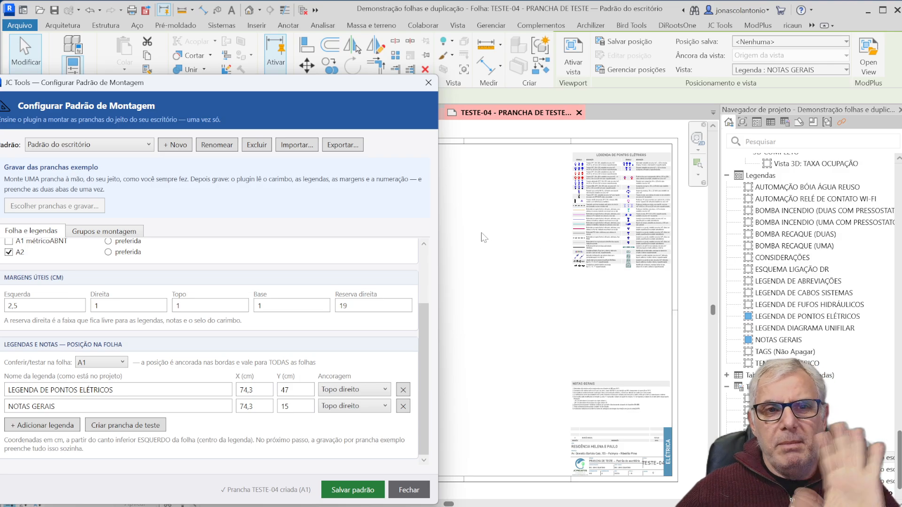
Step: Delete the generated test sheets from the project
scroll(874, 364, down, 1)
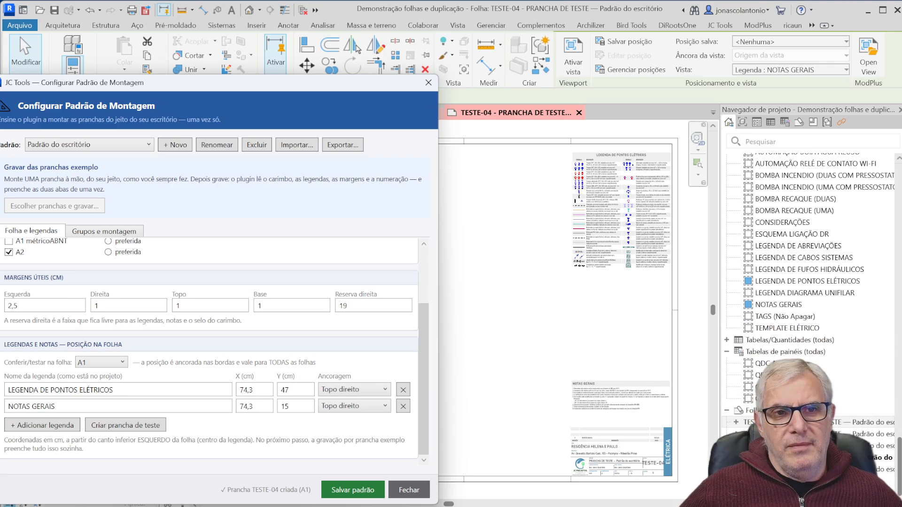
click(794, 422)
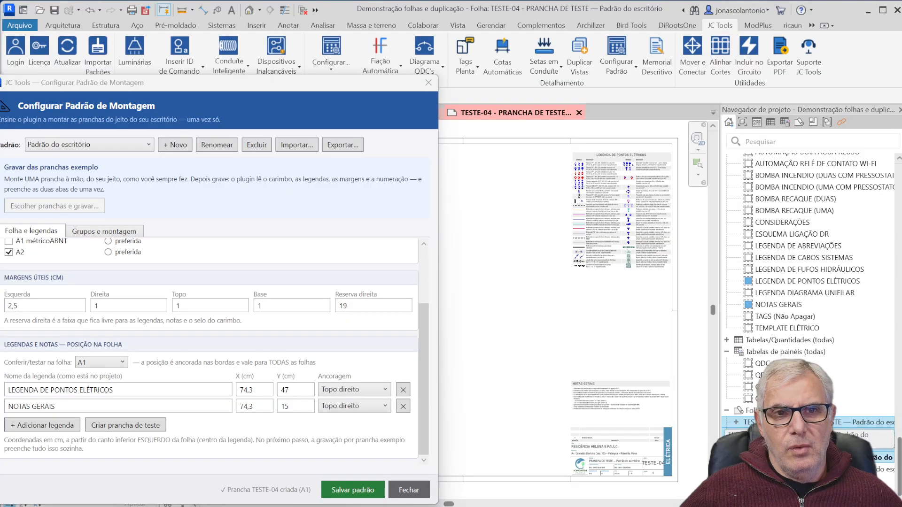
key(Delete)
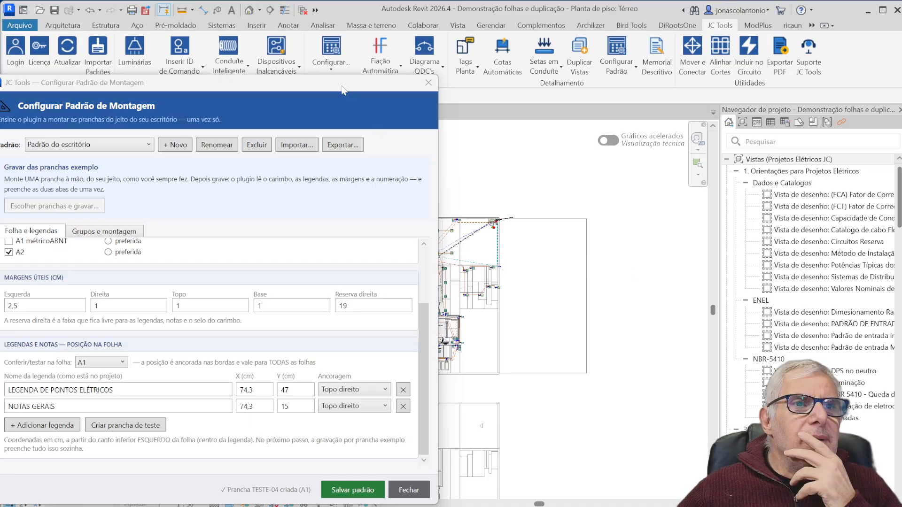
Step: Add a third legend to the standard and name it LEGENDA DIAGRAMA UNIFILAR, matching the project's legend name
drag(342, 89, 479, 72)
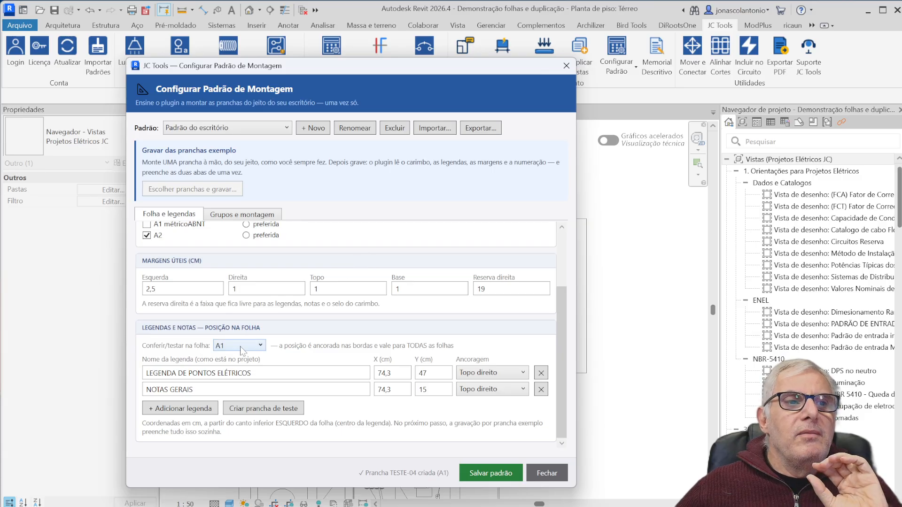
scroll(241, 350, up, 1)
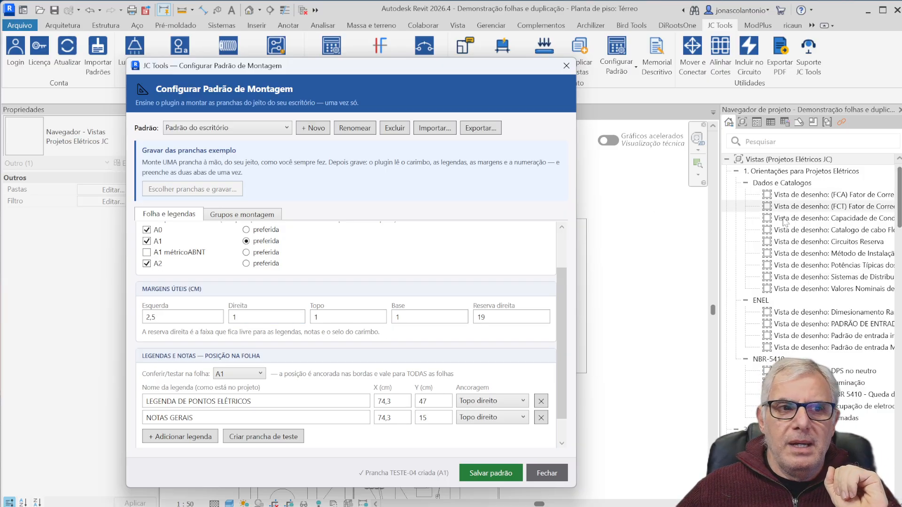
click(209, 438)
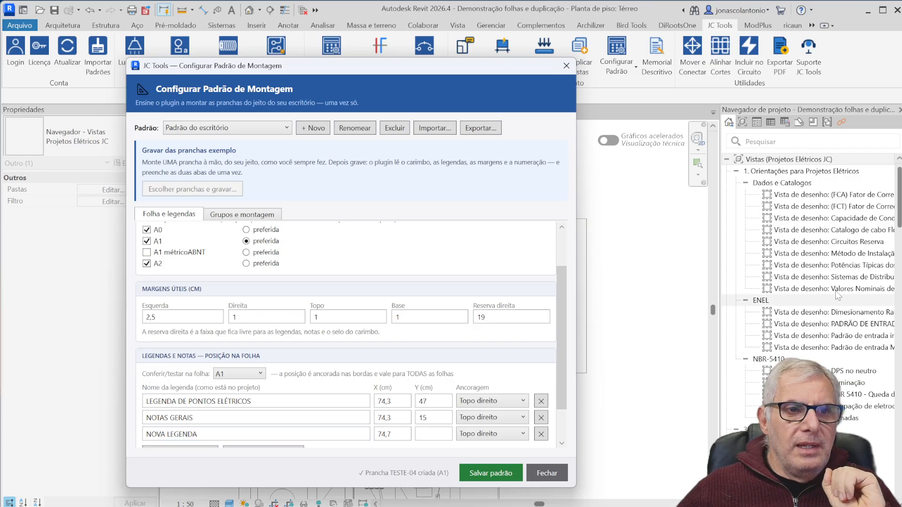
scroll(808, 282, down, 12)
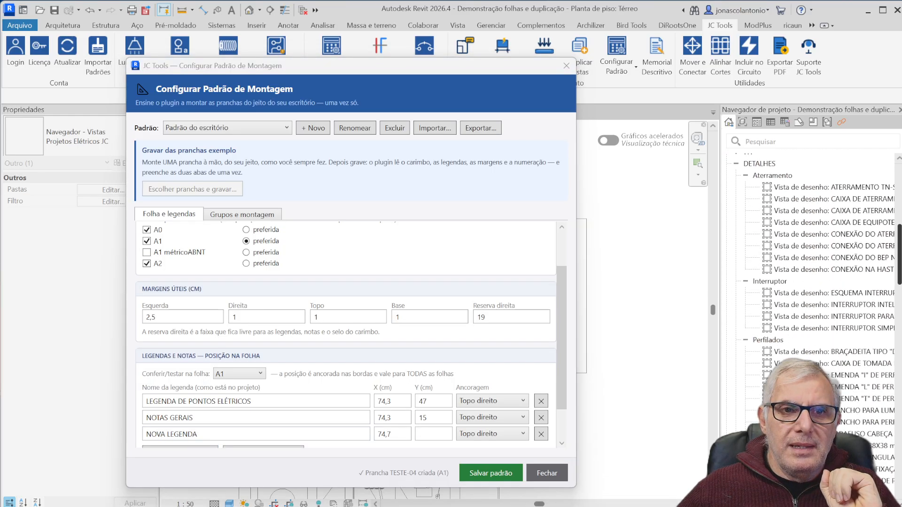
scroll(808, 282, down, 15)
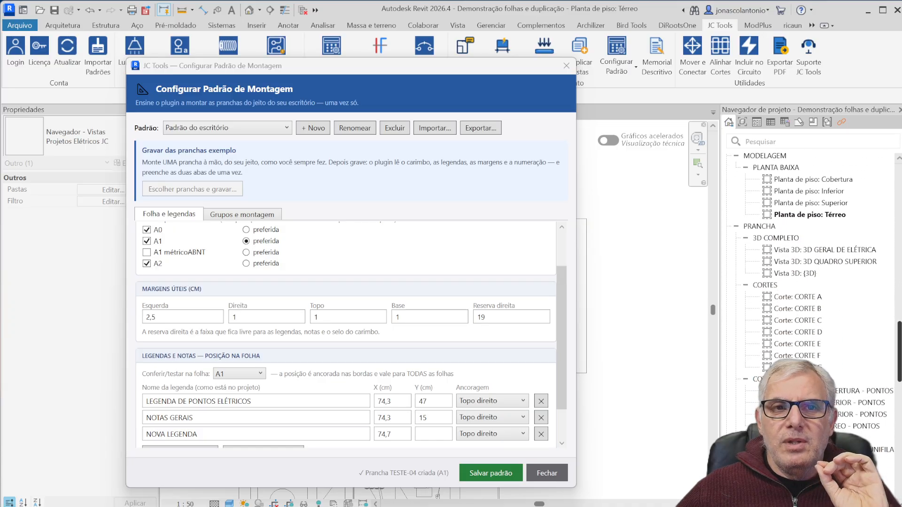
scroll(808, 282, down, 15)
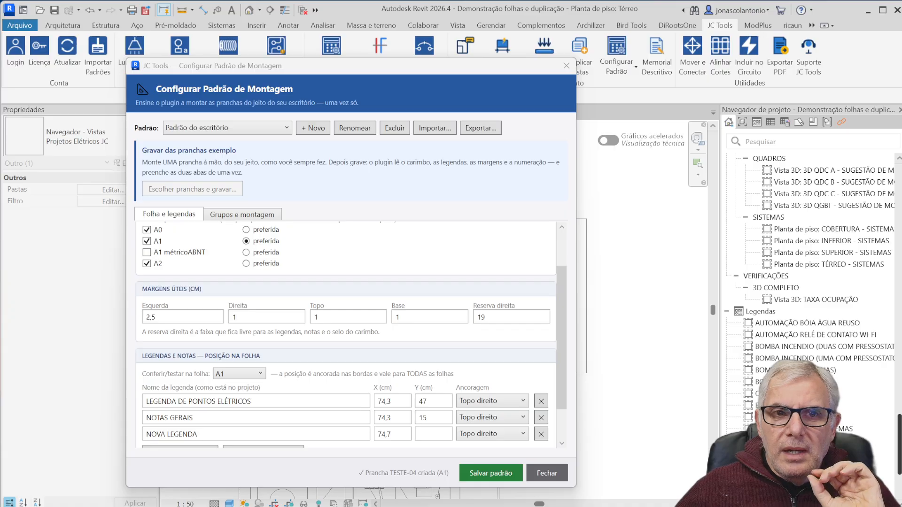
scroll(808, 282, down, 1)
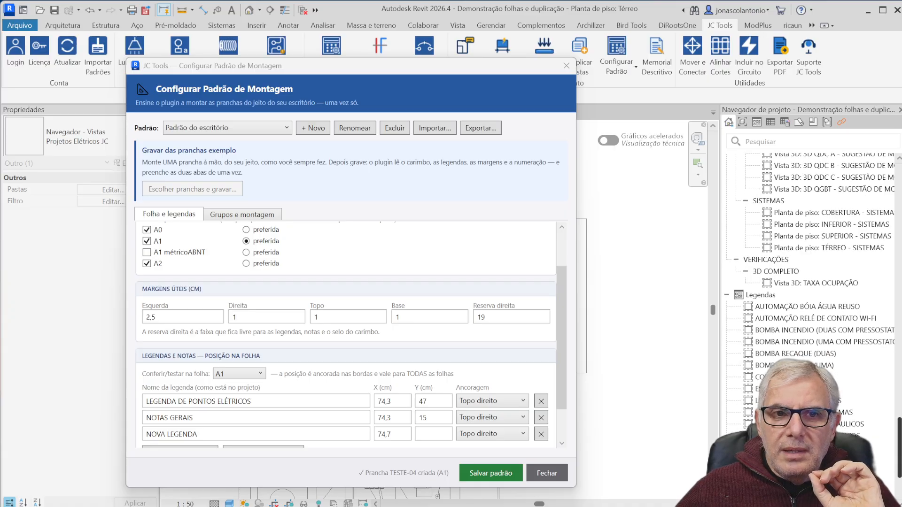
scroll(808, 281, down, 1)
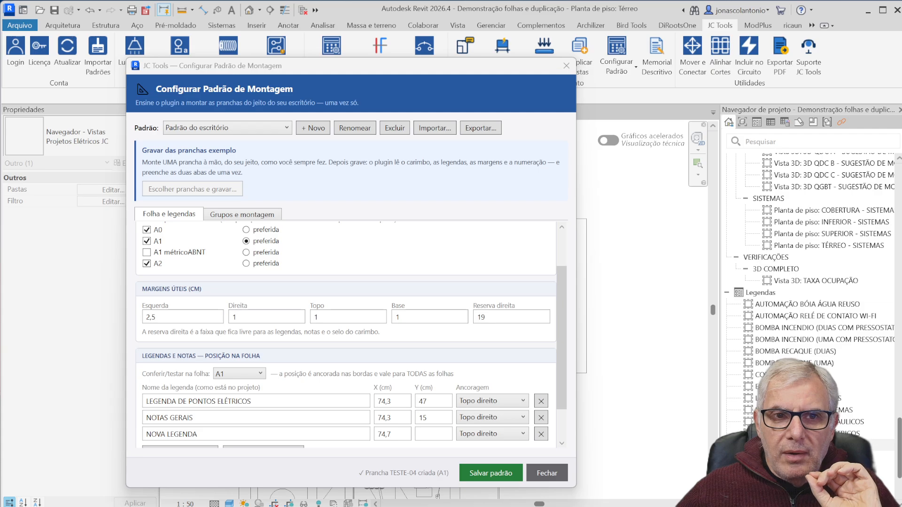
click(798, 445)
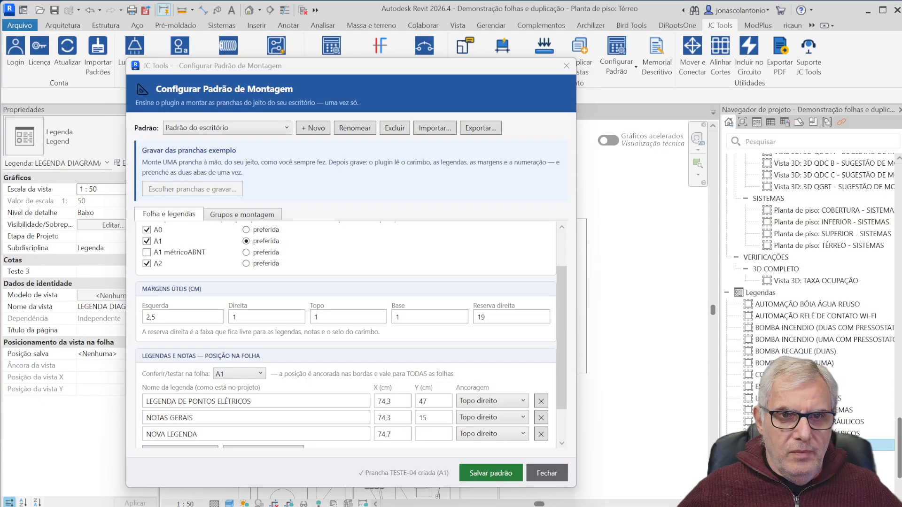
drag(265, 434, 99, 427)
text(LEGENDA DIAGRAMA UNIFILAR)
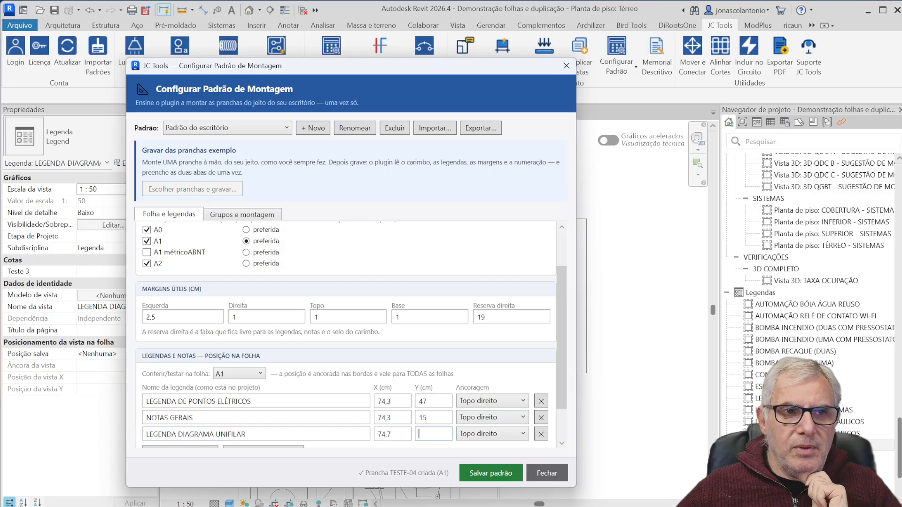
Step: Position LEGENDA DIAGRAMA UNIFILAR at X 74,3, Y 40 cm and generate a test sheet from the saved standard
text(40)
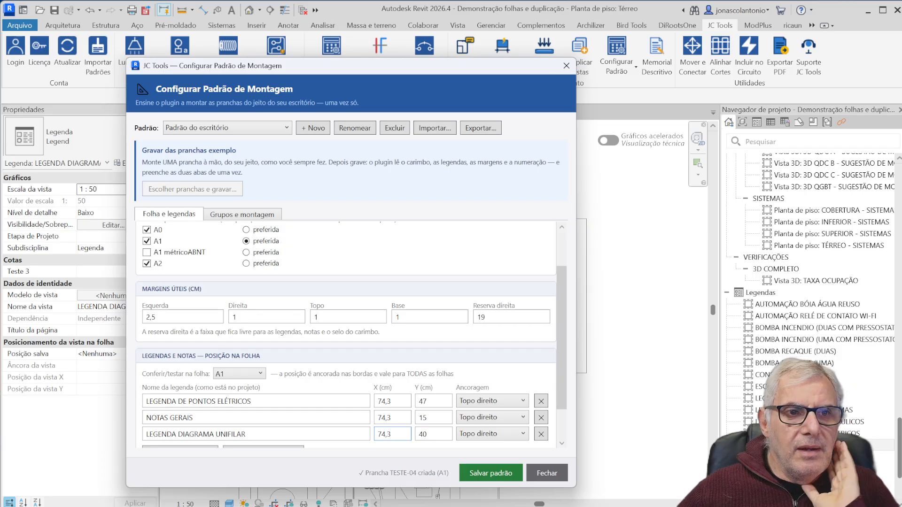
click(480, 466)
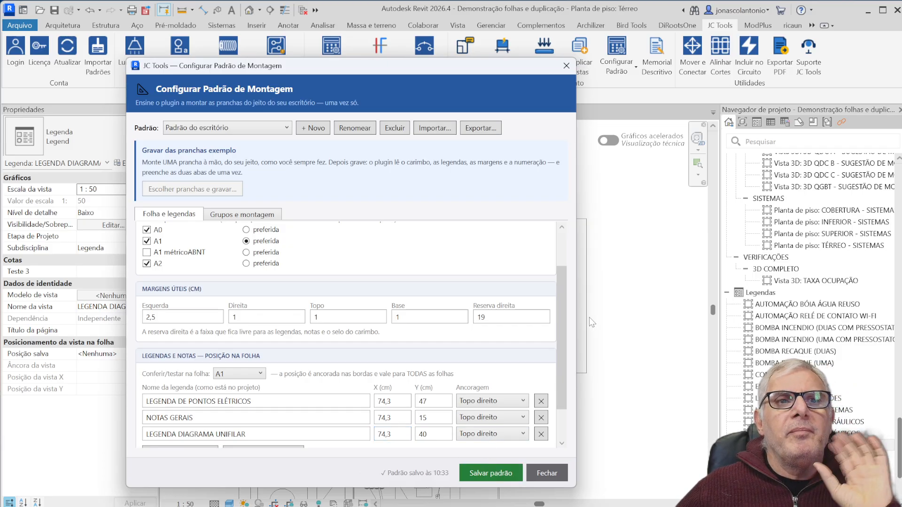
scroll(318, 432, down, 2)
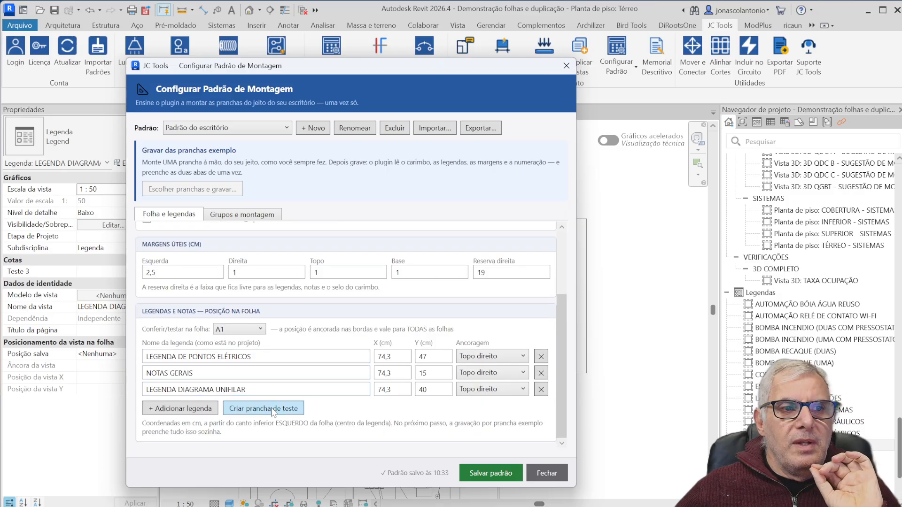
click(276, 409)
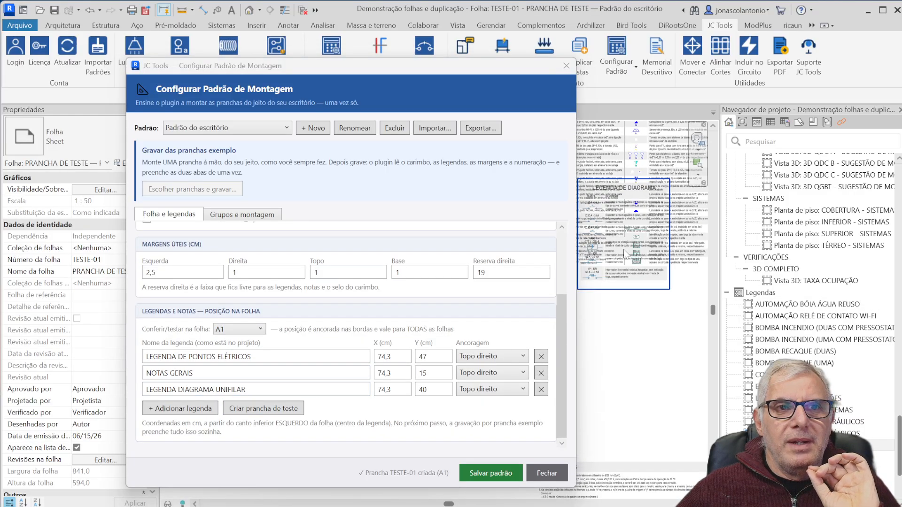
Step: Check the single-line diagram legend's placement on the test sheet and delete that sheet from the project
middle_drag(650, 257, 666, 307)
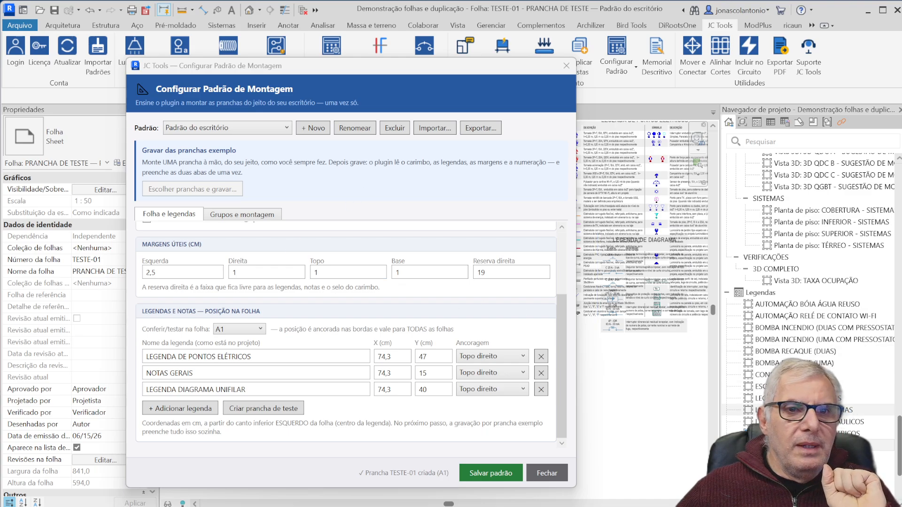
scroll(808, 320, down, 3)
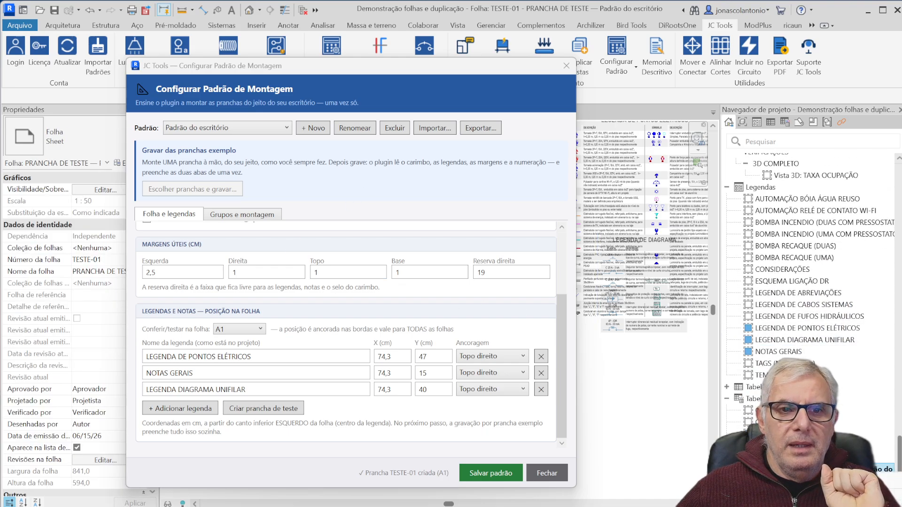
key(Delete)
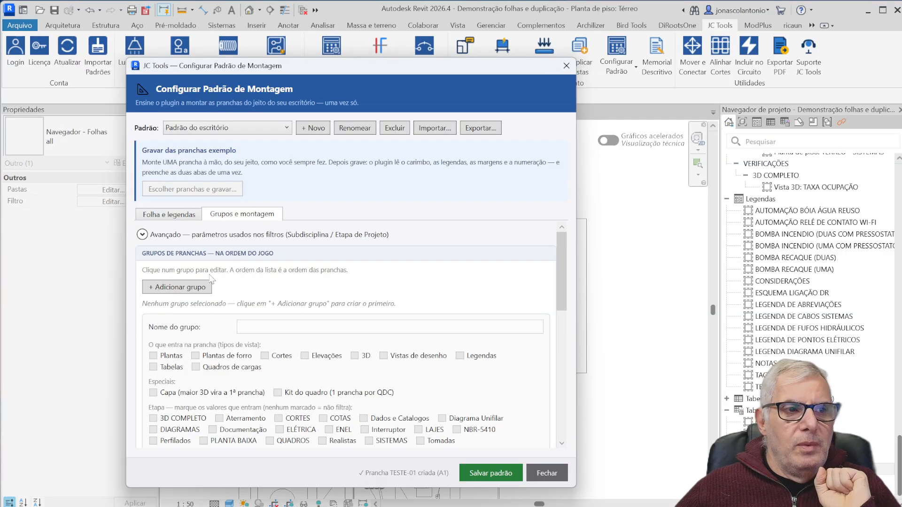
Step: Add a sheet group to the standard's groups and assembly settings
click(189, 288)
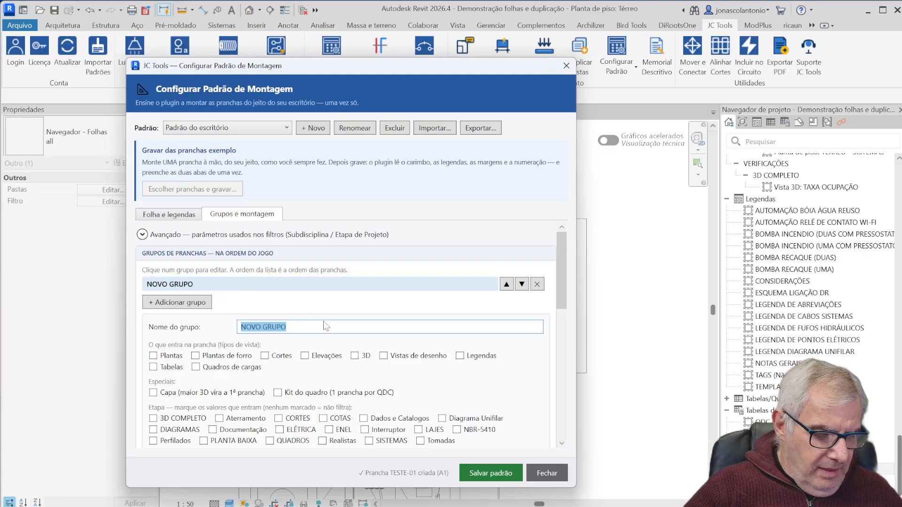
text(fol)
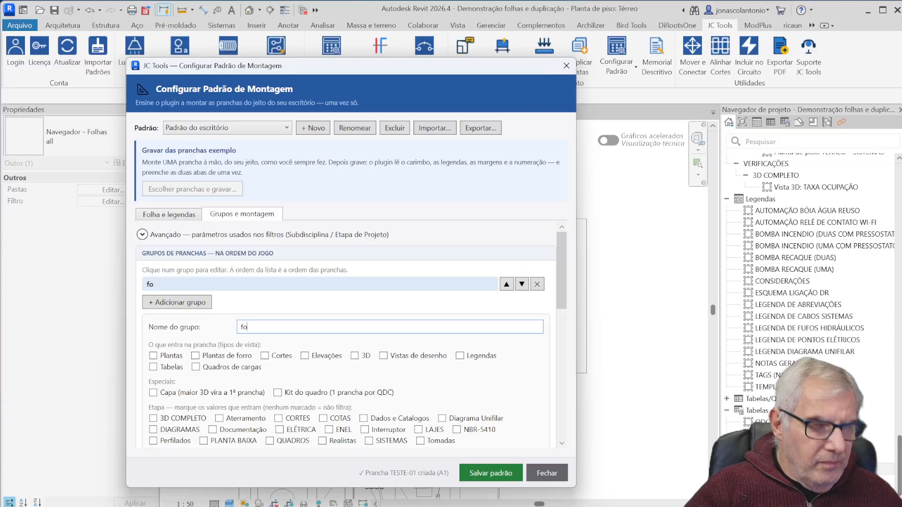
key(BackSpace)
key(BackSpace)
text(FOLHA)
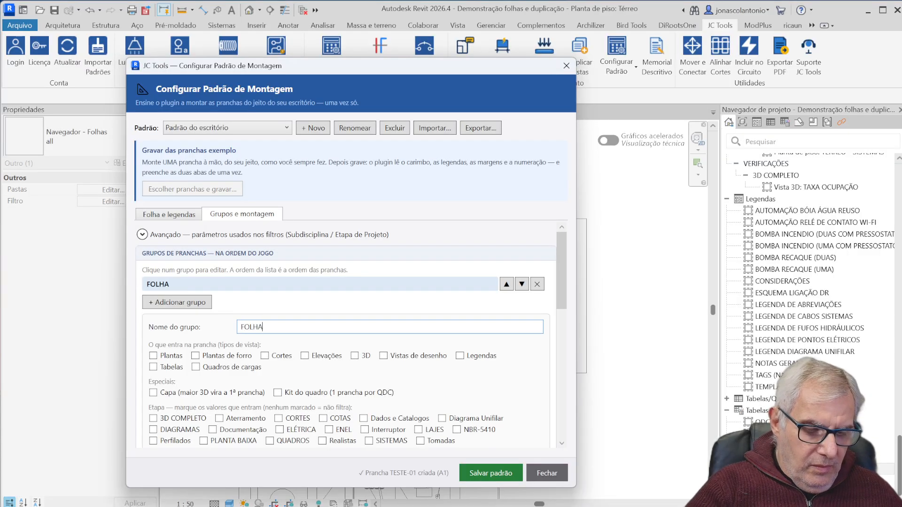
text( INI)
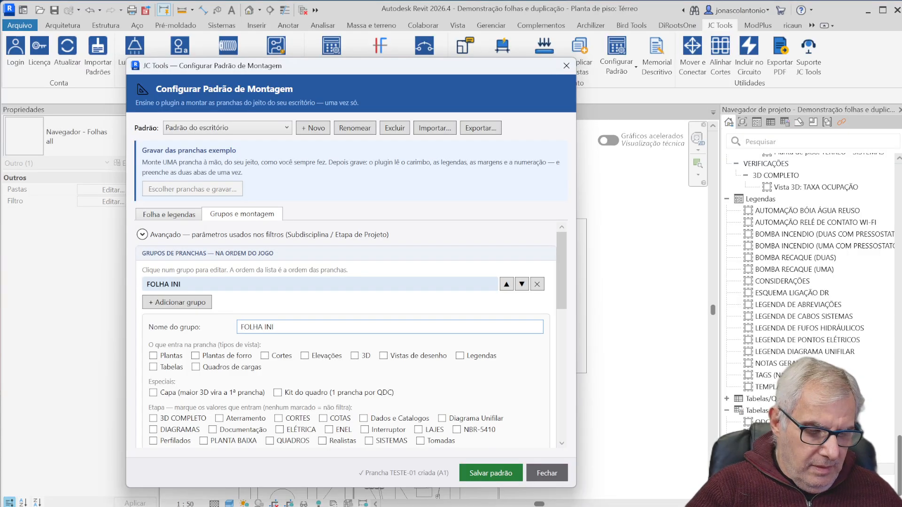
key(BackSpace)
key(BackSpace)
key(BackSpace)
key(BackSpace)
key(BackSpace)
key(BackSpace)
key(BackSpace)
key(BackSpace)
key(BackSpace)
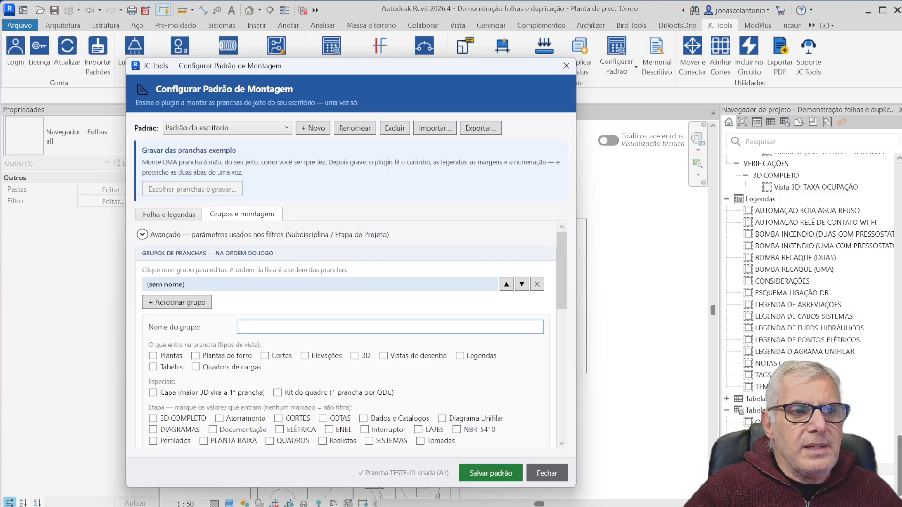
Step: Name the new sheet group PLANTAS ELÉTRICAS and include the Plantas view type in it
text(P)
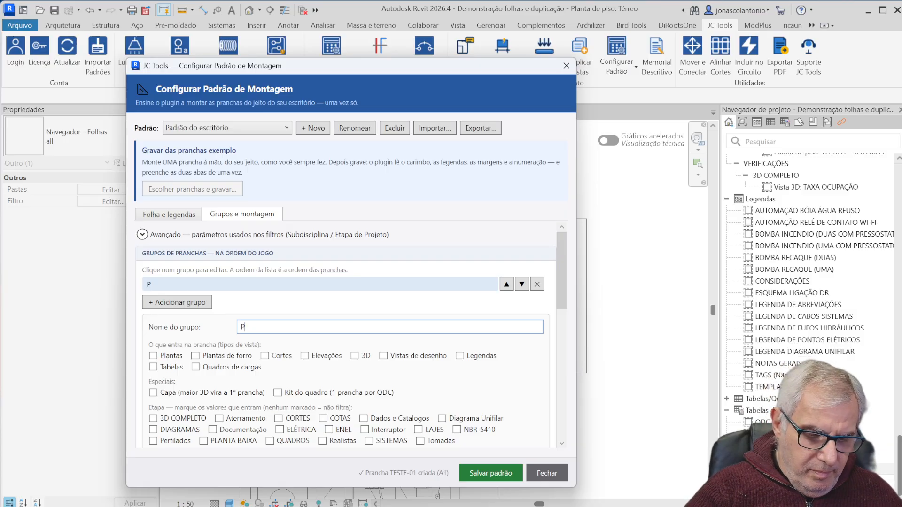
text(LANTAS ELÉTRICAS)
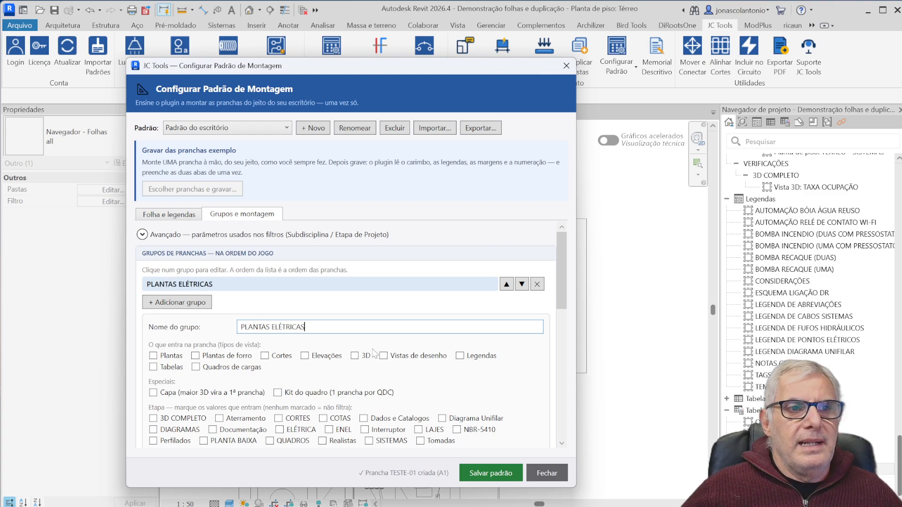
scroll(346, 307, down, 1)
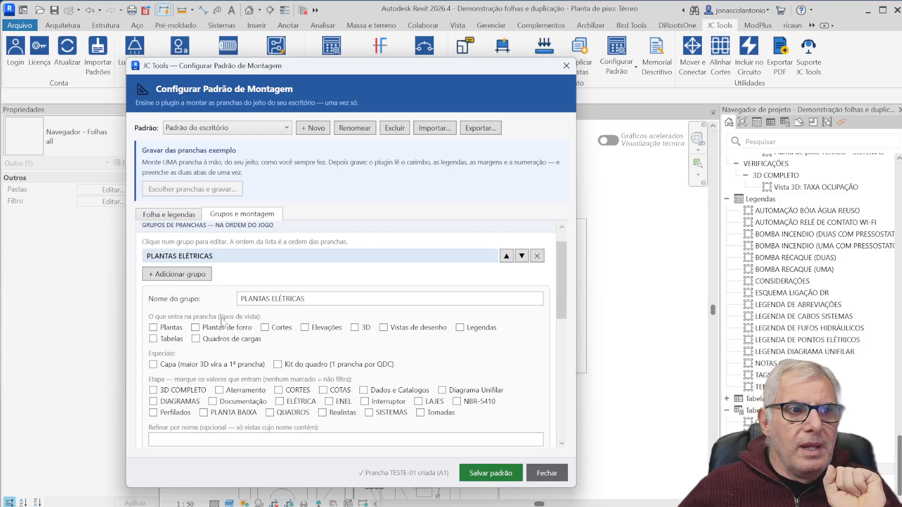
click(153, 328)
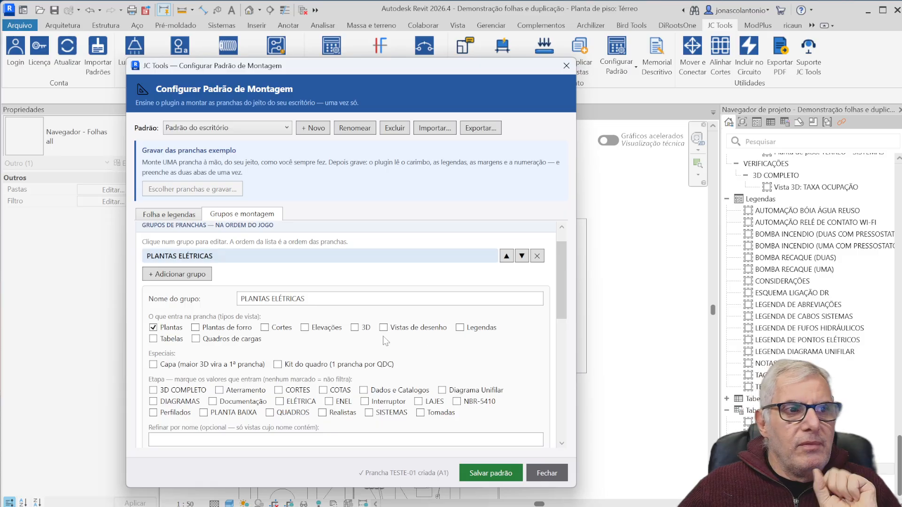
click(179, 216)
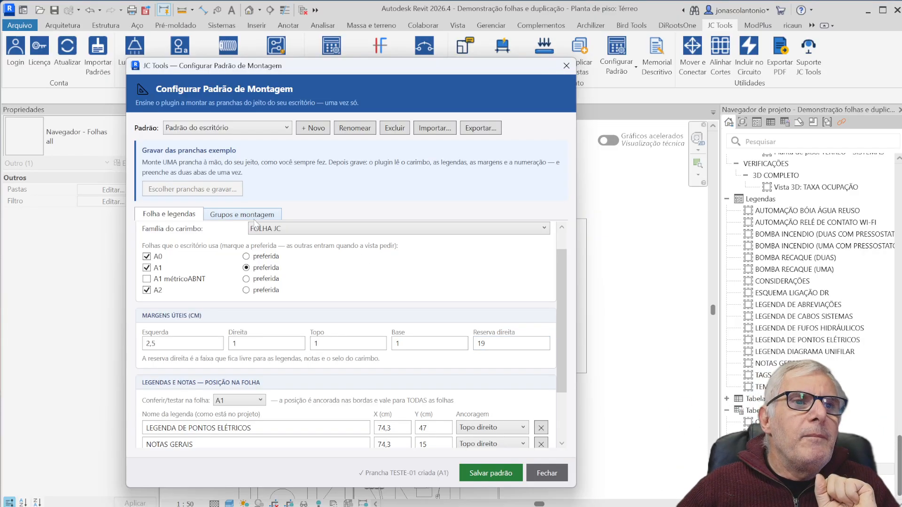
click(237, 214)
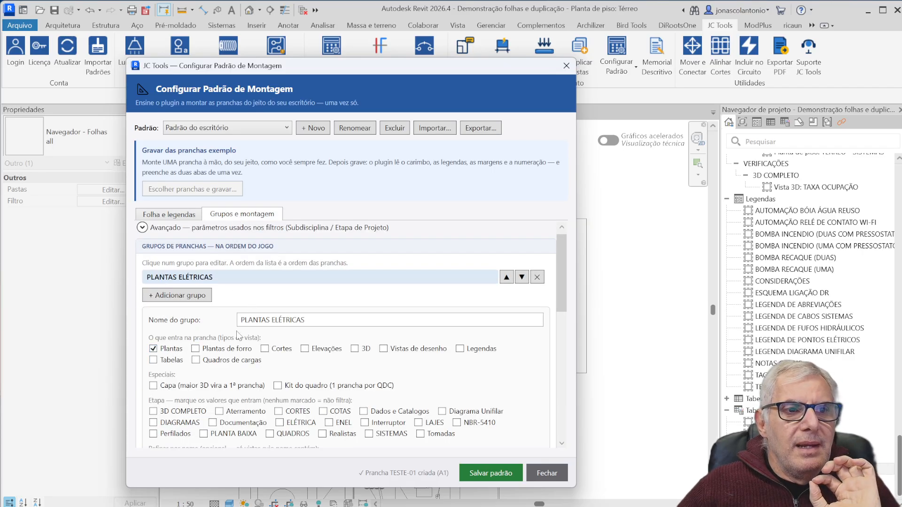
Step: Filter the PLANTAS ELÉTRICAS group's views by the ELÉTRICA stage, with no subdiscipline filter
scroll(235, 329, down, 2)
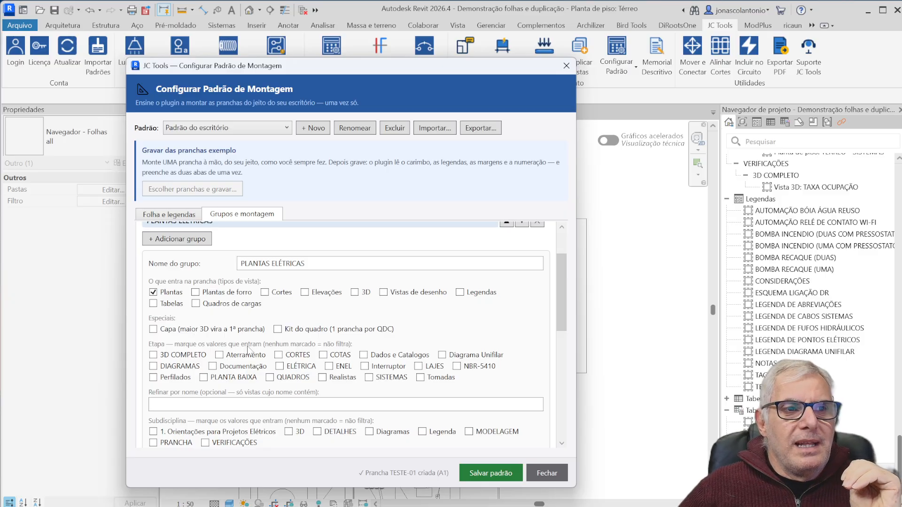
click(280, 367)
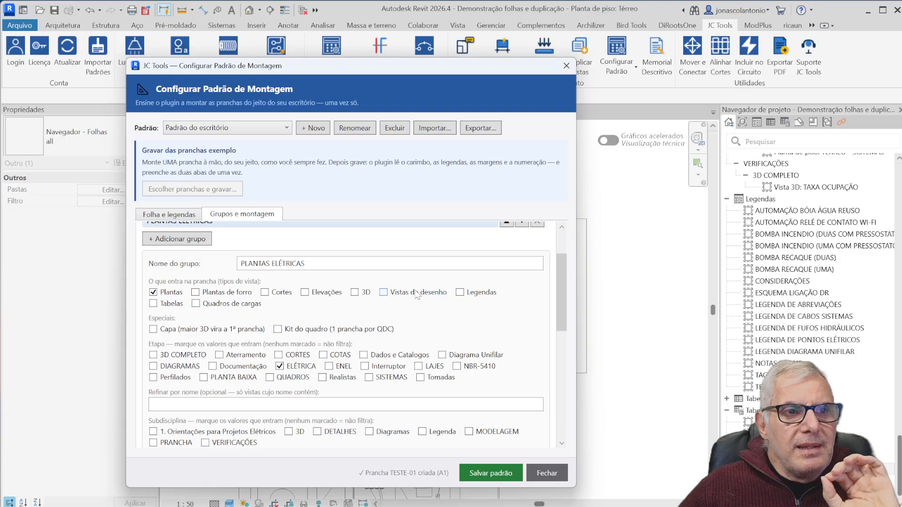
scroll(419, 292, down, 3)
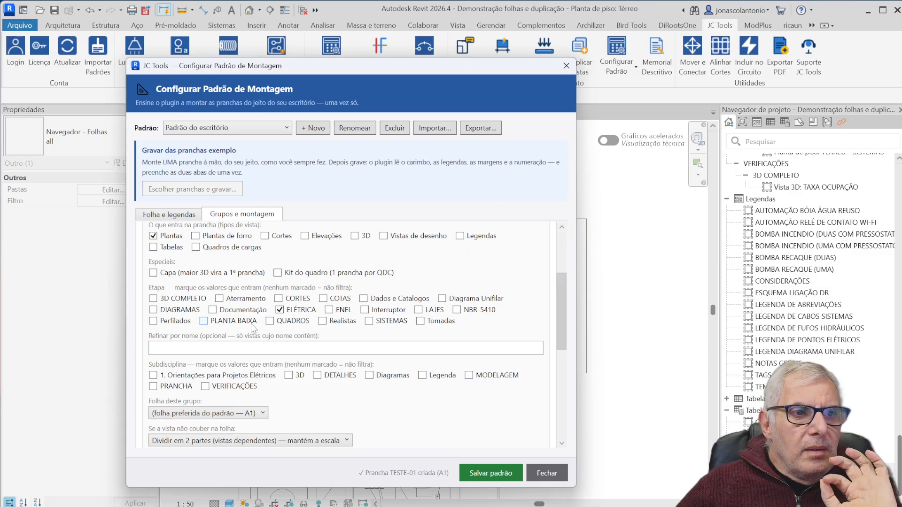
scroll(254, 327, down, 1)
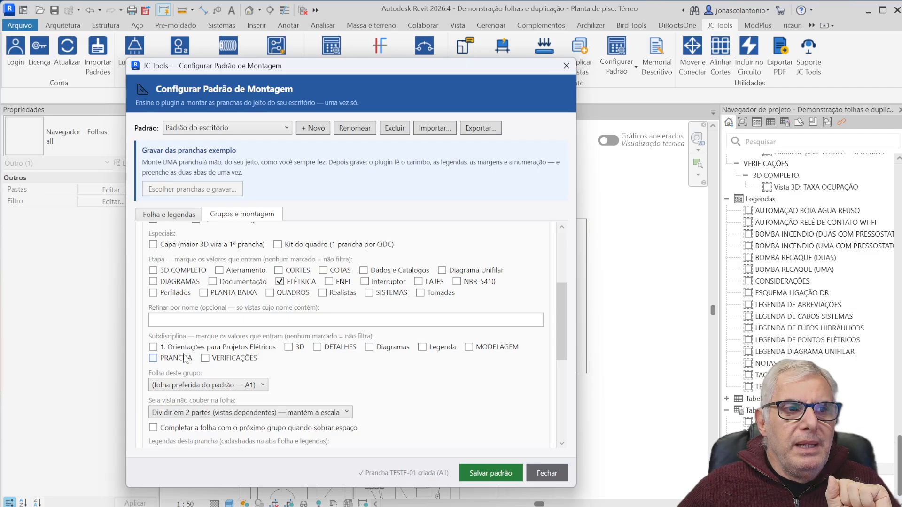
click(153, 358)
click(153, 358)
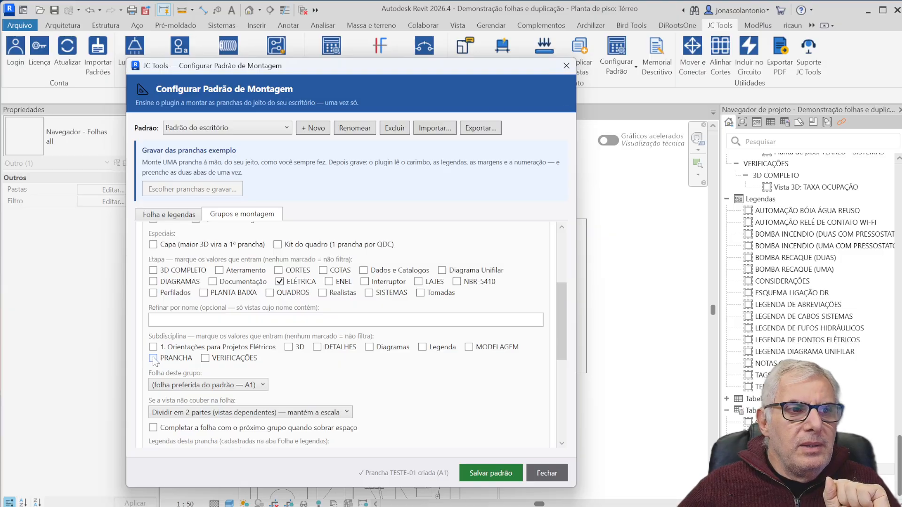
Step: Review the group's name, subdiscipline, sheet and overflow options, and compare them with the legends registered in the standard
scroll(179, 290, up, 1)
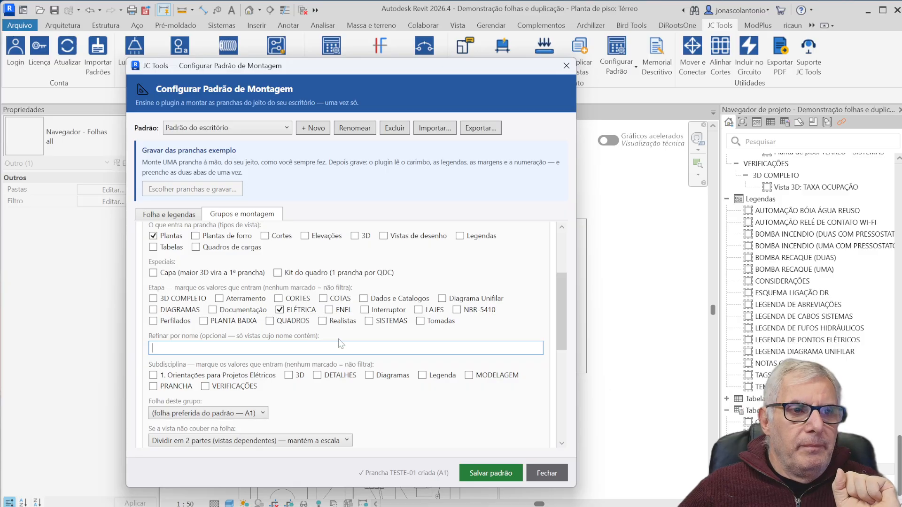
scroll(338, 332, down, 1)
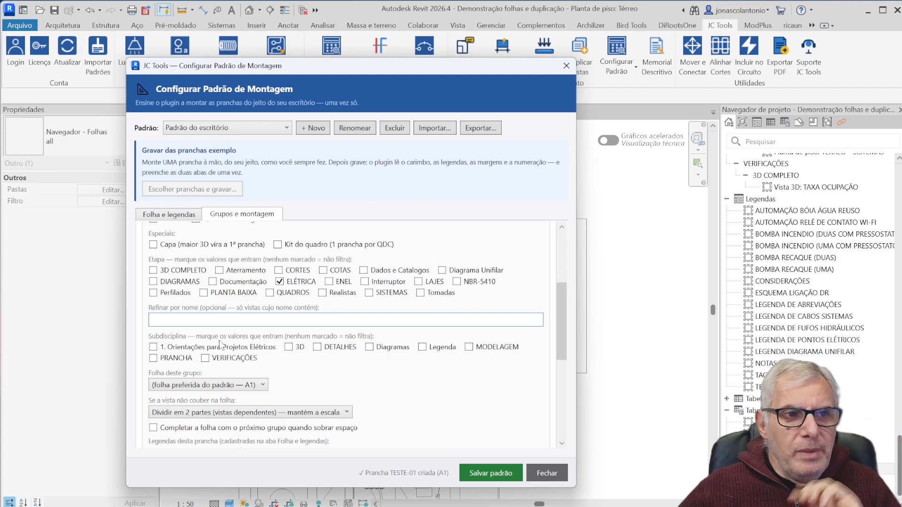
scroll(222, 345, down, 1)
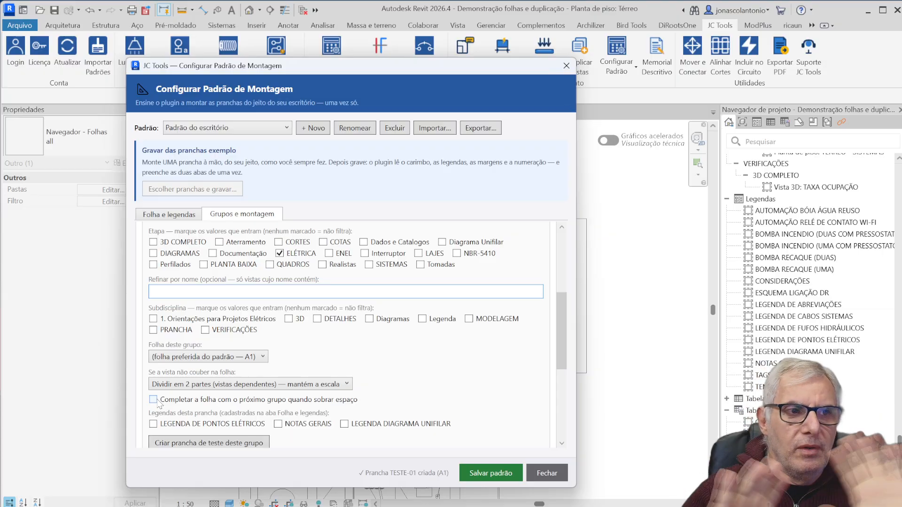
scroll(256, 361, down, 1)
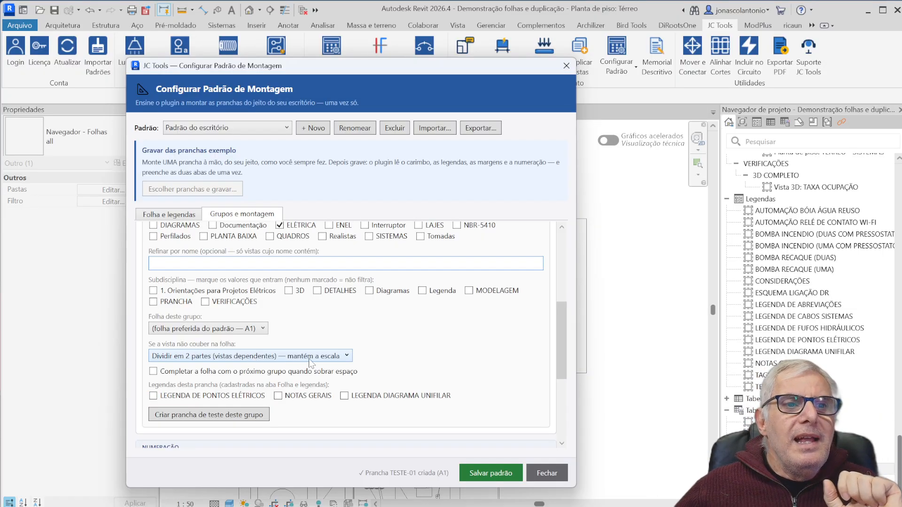
click(170, 216)
click(242, 215)
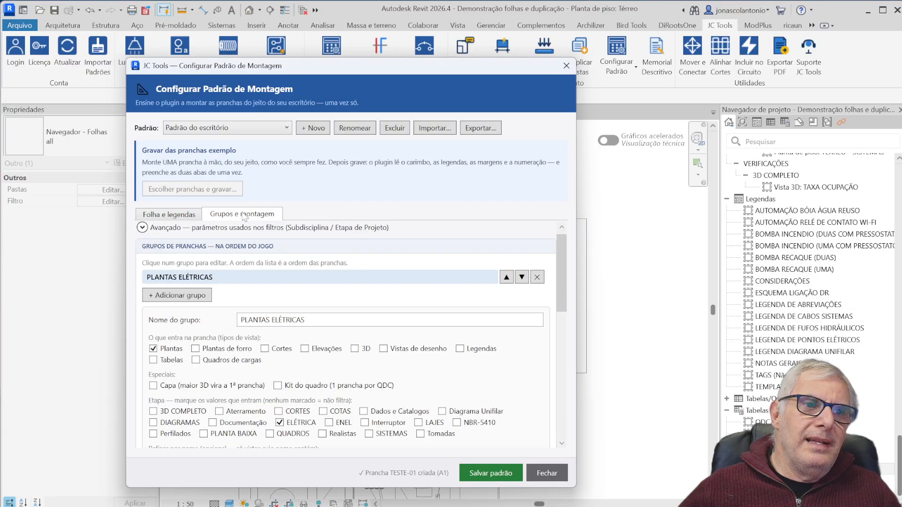
click(181, 219)
scroll(207, 375, down, 3)
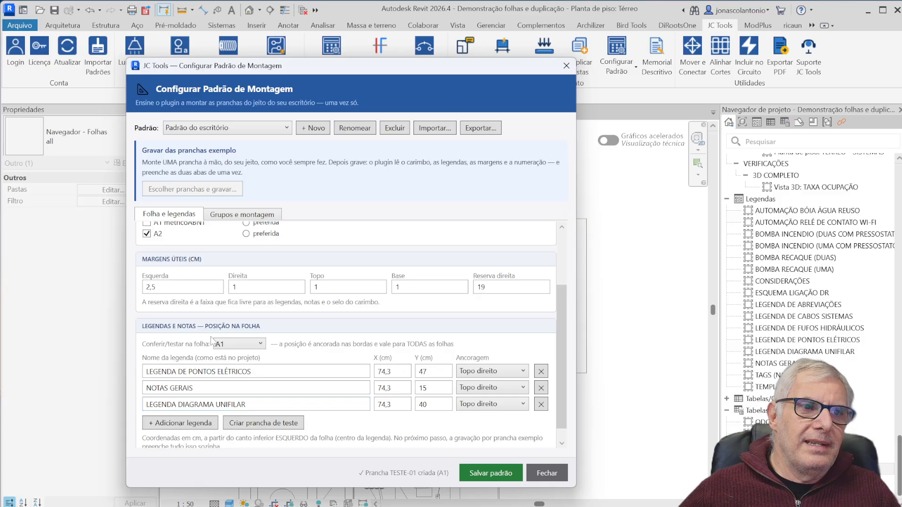
click(244, 216)
Step: Include LEGENDA DE PONTOS ELÉTRICOS and NOTAS GERAIS on the PLANTAS ELÉTRICAS group's sheets
scroll(244, 334, down, 2)
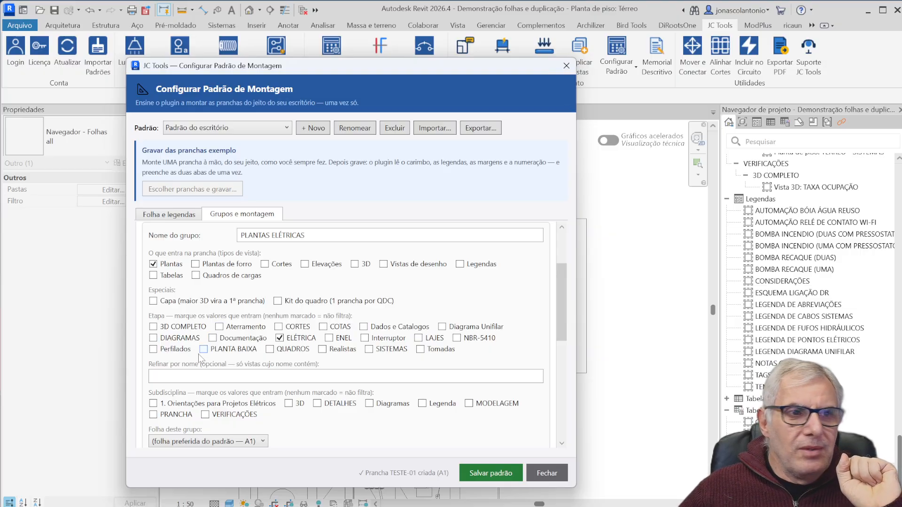
scroll(171, 416, down, 1)
scroll(173, 420, down, 2)
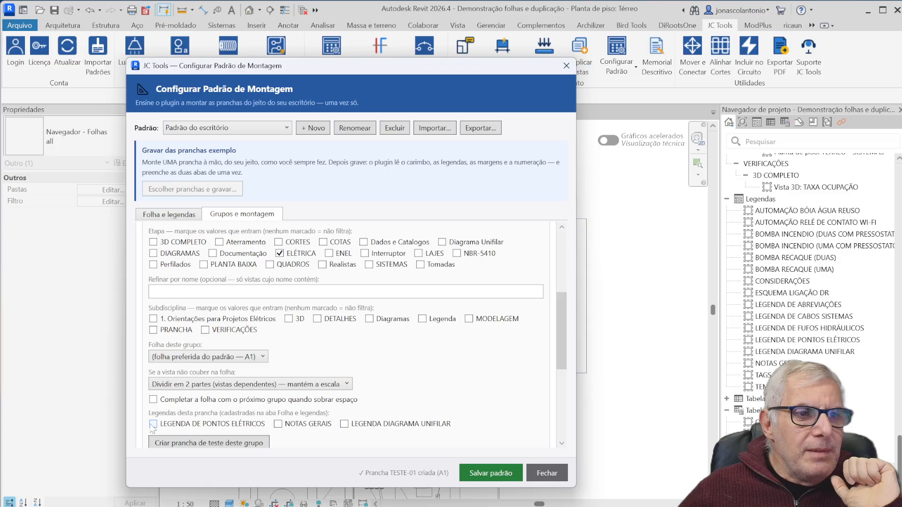
click(153, 424)
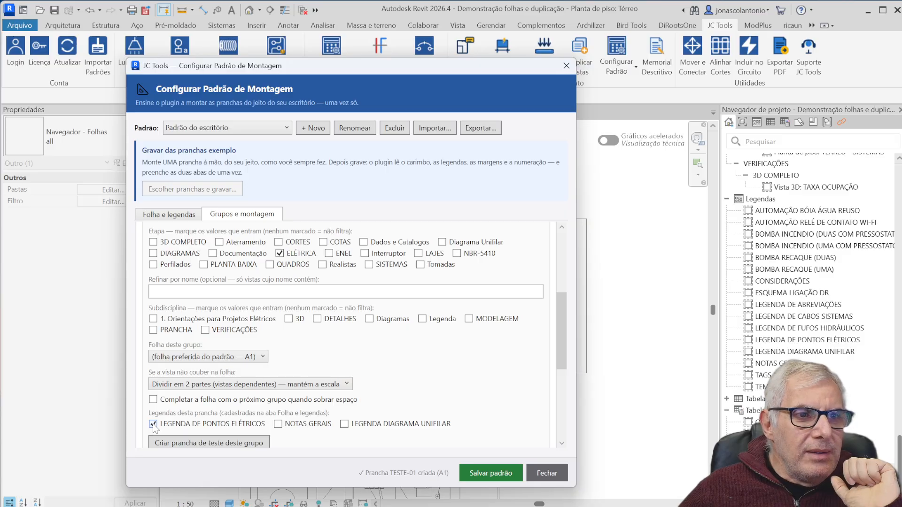
click(278, 424)
Step: Create a test sheet for the PLANTAS ELÉTRICAS group and check the layout of its plan and legends
scroll(316, 363, down, 2)
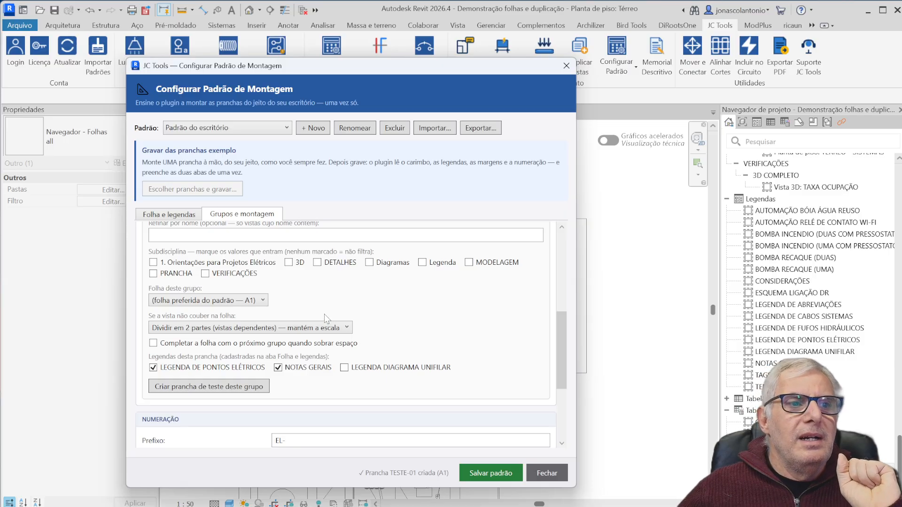
scroll(327, 318, down, 2)
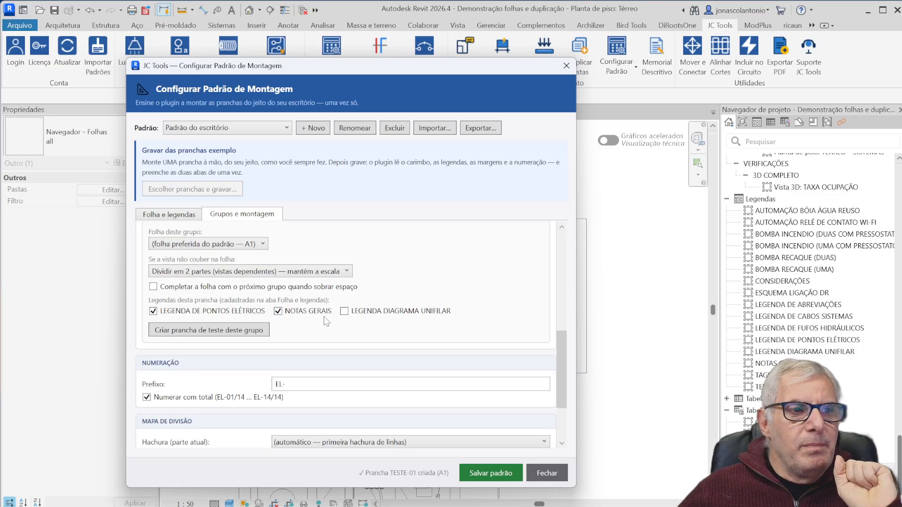
scroll(292, 324, down, 2)
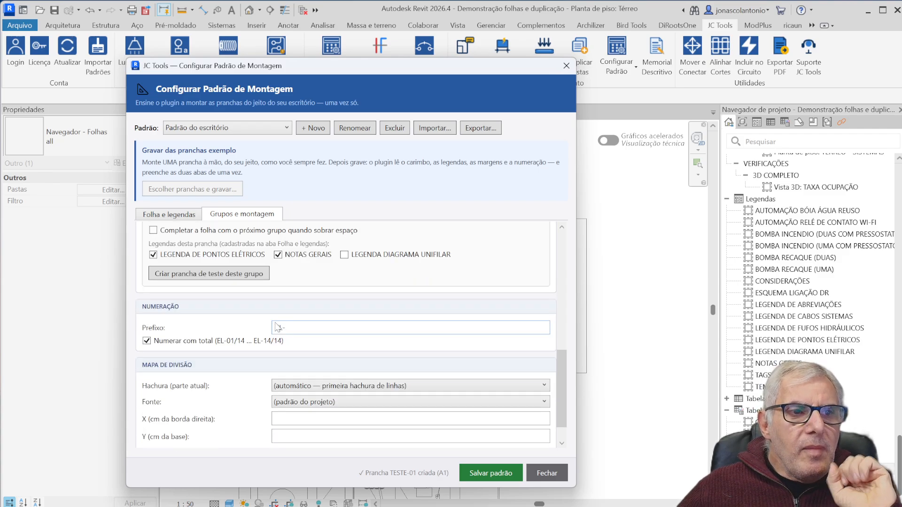
scroll(277, 328, up, 1)
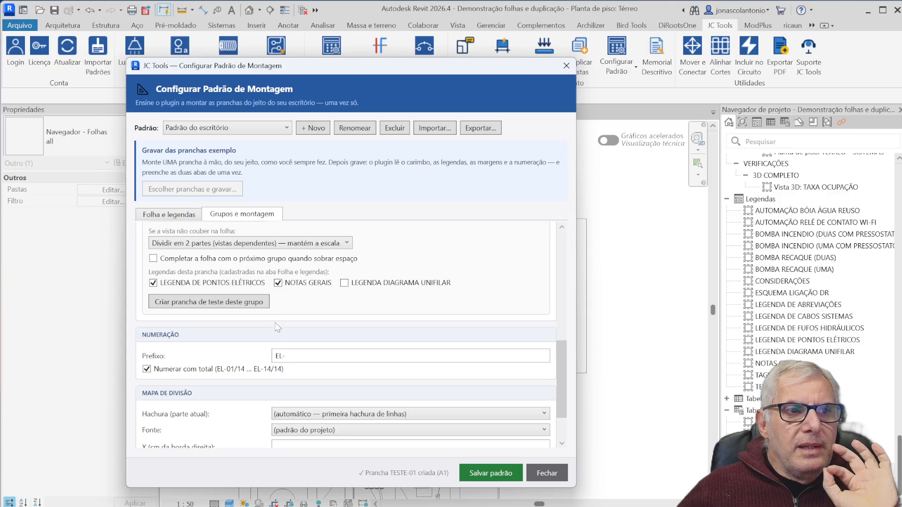
click(211, 303)
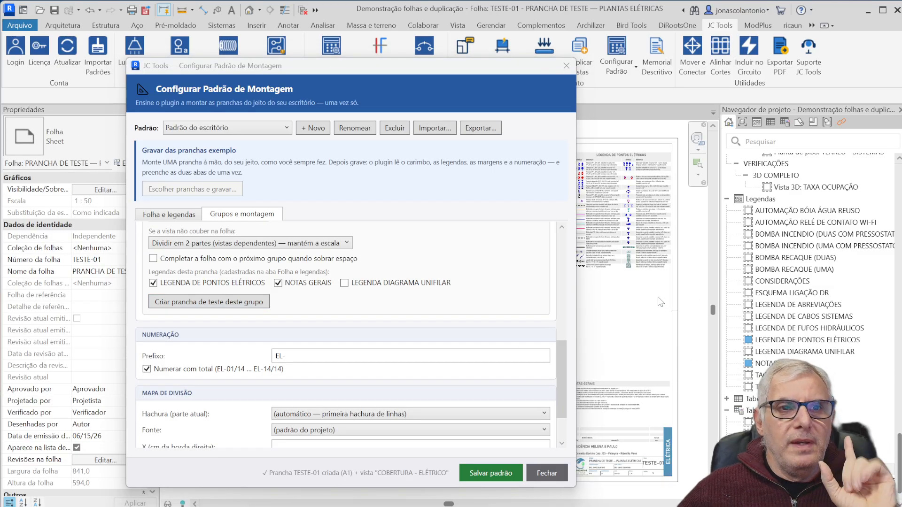
drag(497, 65, 106, 164)
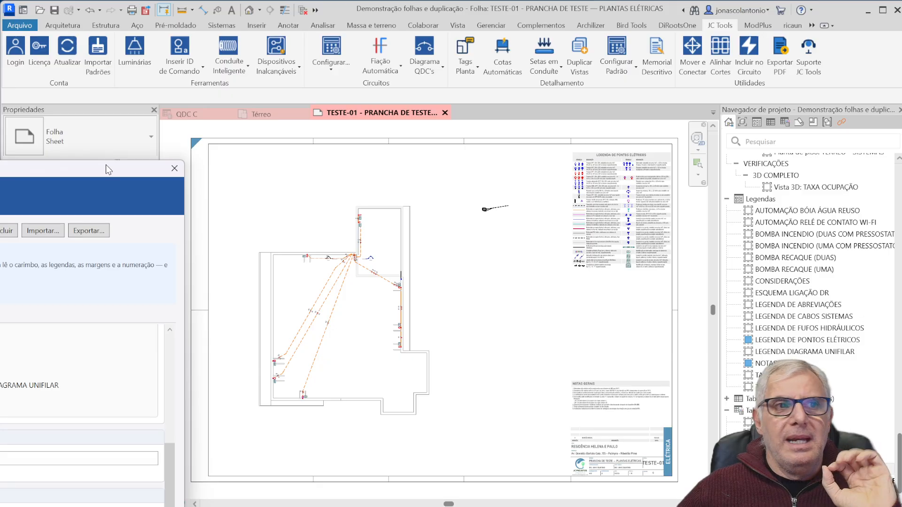
drag(106, 166, 583, 62)
Step: Set the division map's current-part hatch to Cinza - 239 and its font to 3.0mm Arial Bold
scroll(526, 233, down, 3)
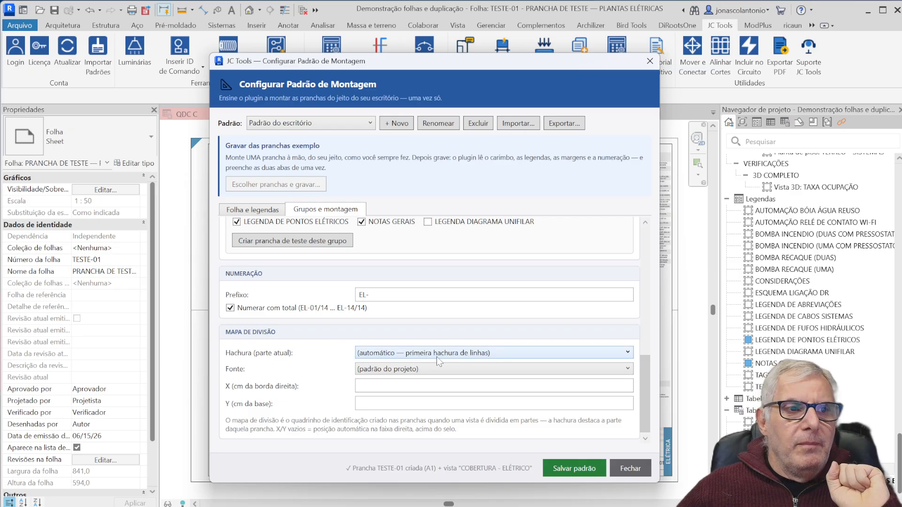
click(478, 357)
click(479, 360)
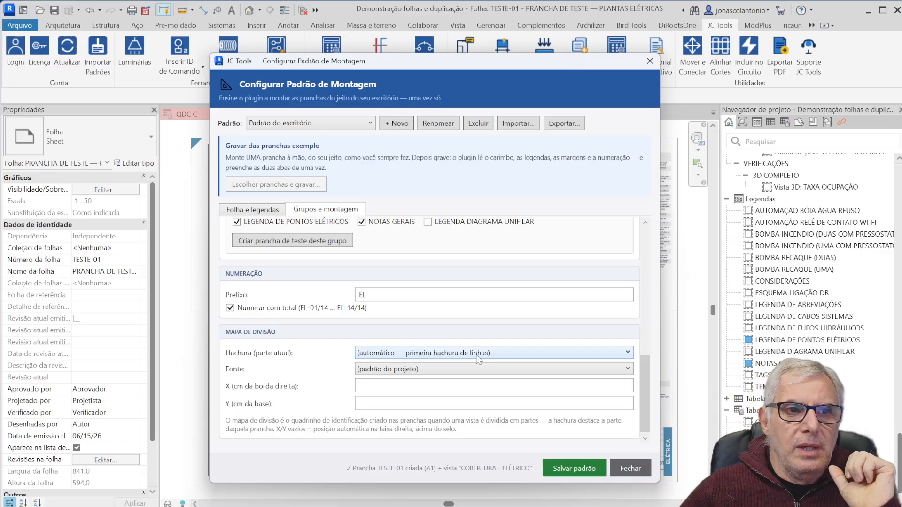
click(479, 360)
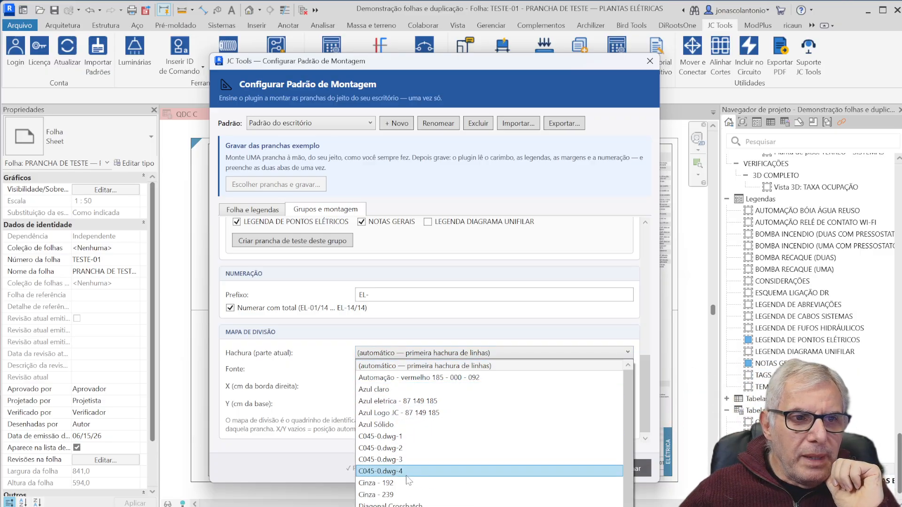
click(400, 495)
click(426, 366)
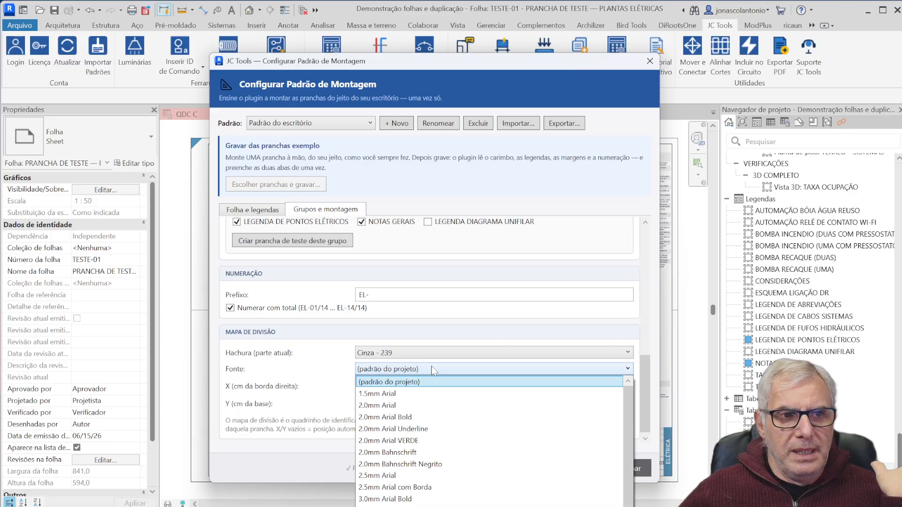
click(410, 499)
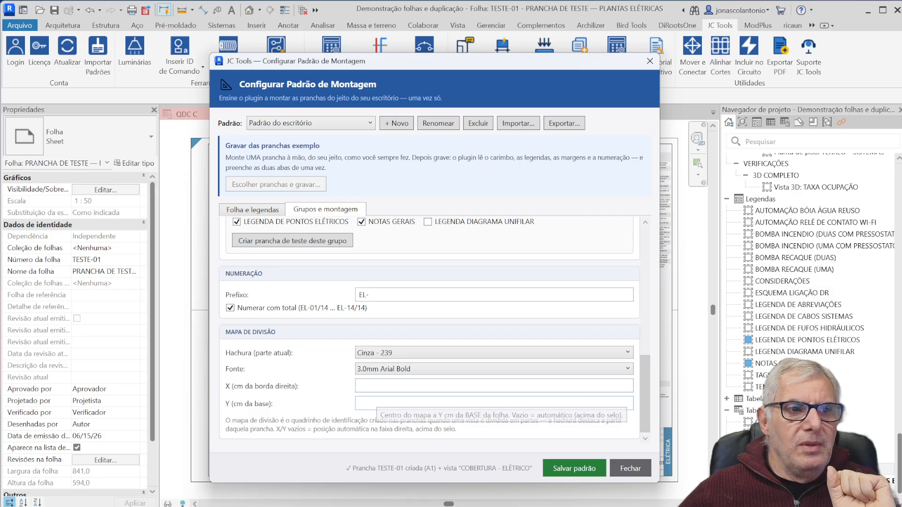
Step: Place the division map at Y 20 cm from the sheet's base and save the standard
click(376, 402)
text(20)
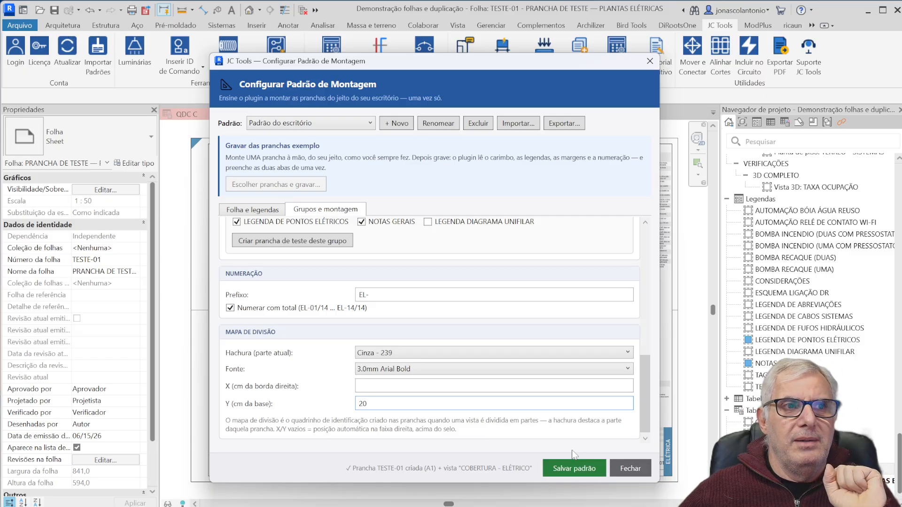
click(574, 468)
Step: Rename the office standard as Teste 1 JC and save it
scroll(444, 325, up, 10)
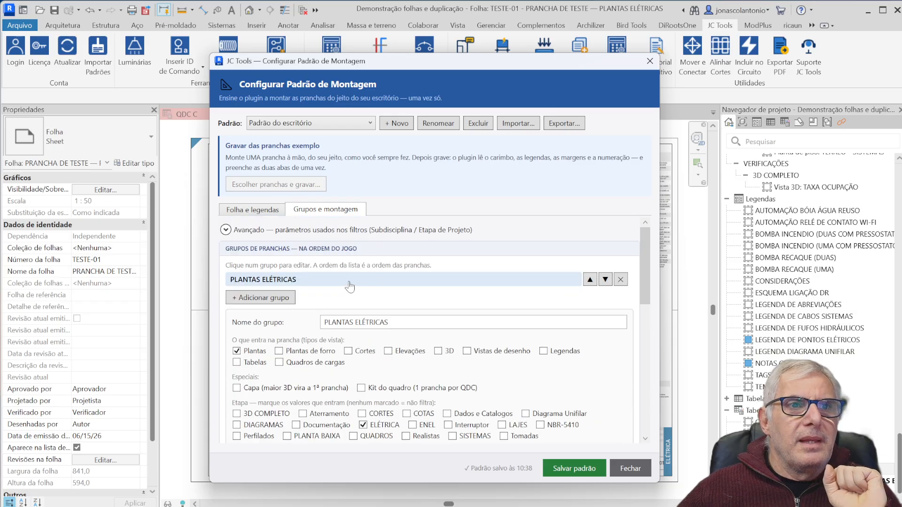
click(362, 129)
click(362, 129)
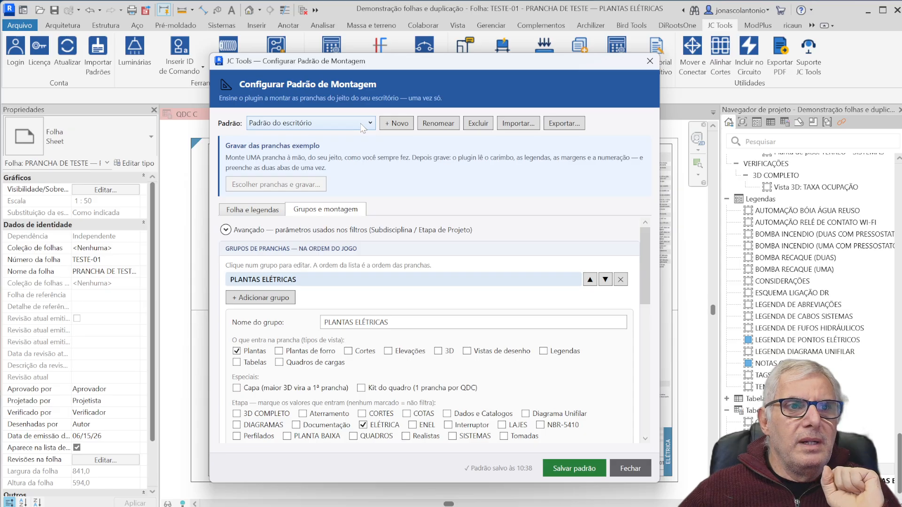
click(438, 123)
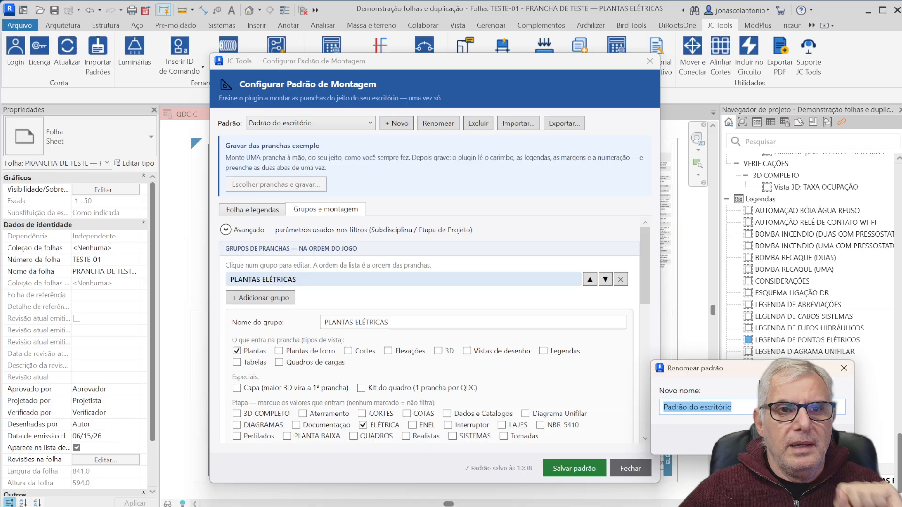
drag(748, 362, 410, 191)
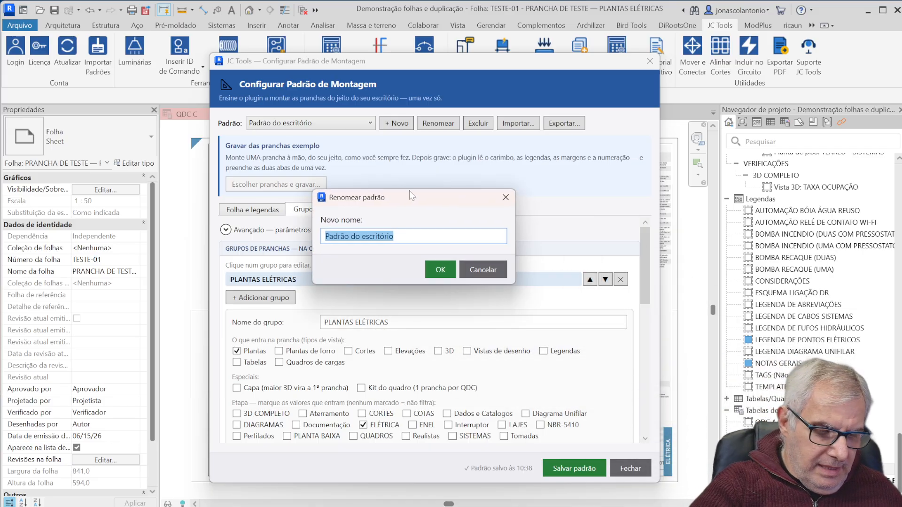
text(tESTE 1)
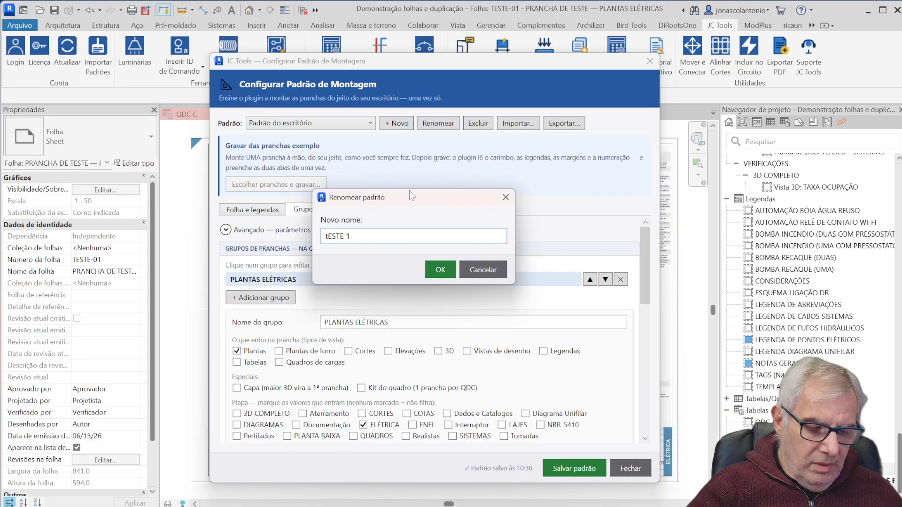
key(BackSpace)
key(BackSpace)
key(BackSpace)
key(BackSpace)
key(BackSpace)
key(BackSpace)
key(BackSpace)
text(T)
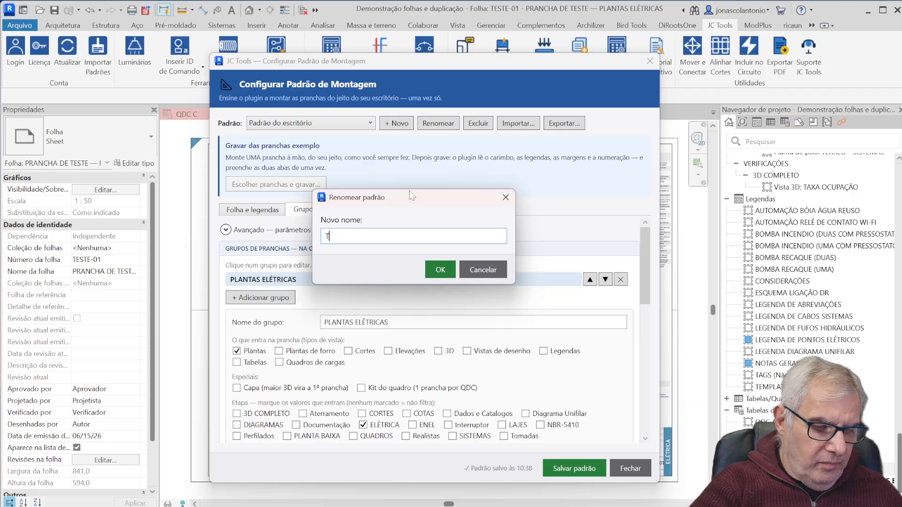
text(este 1 J)
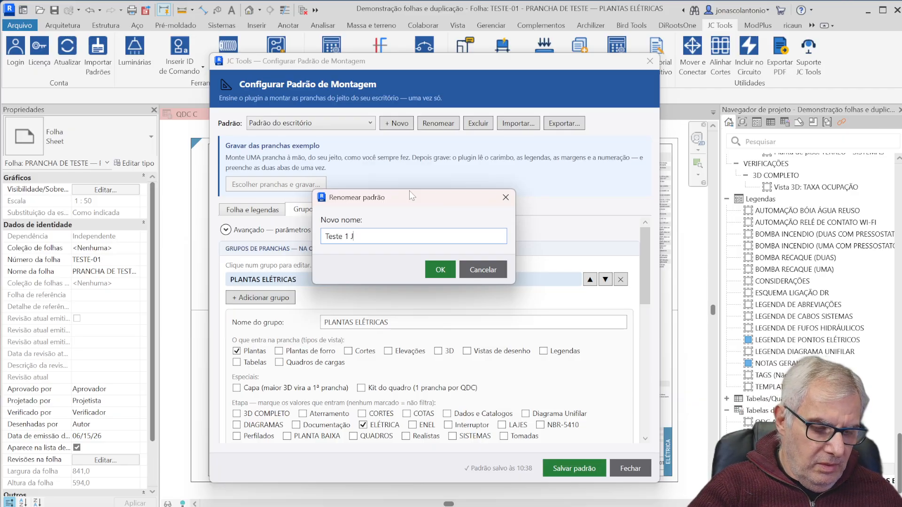
text(C)
click(440, 270)
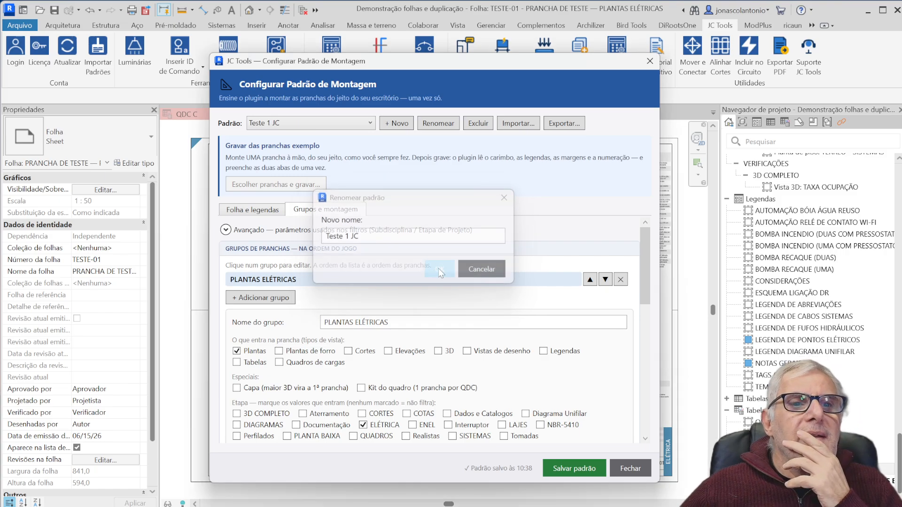
click(568, 468)
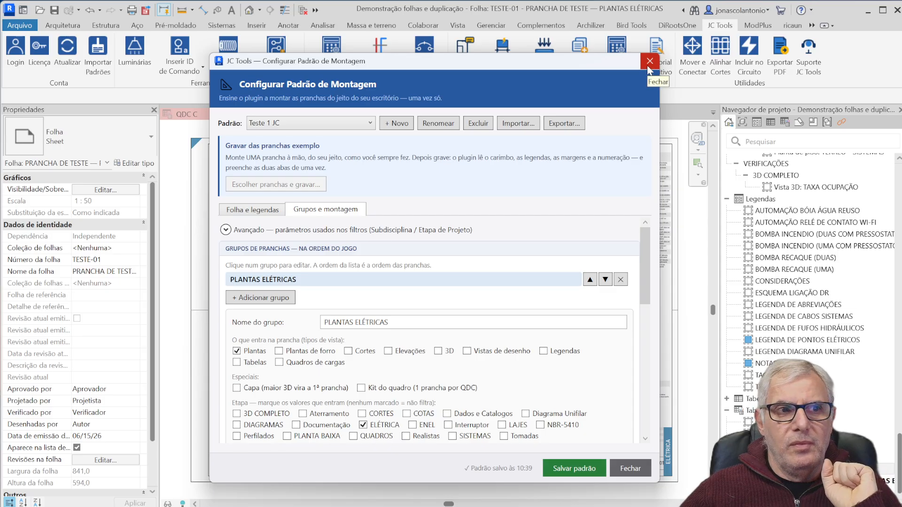
Step: Review the PLANTAS ELÉTRICAS group settings, close the standard configuration and delete the TESTE-01 test sheet
scroll(428, 306, down, 3)
scroll(427, 305, down, 5)
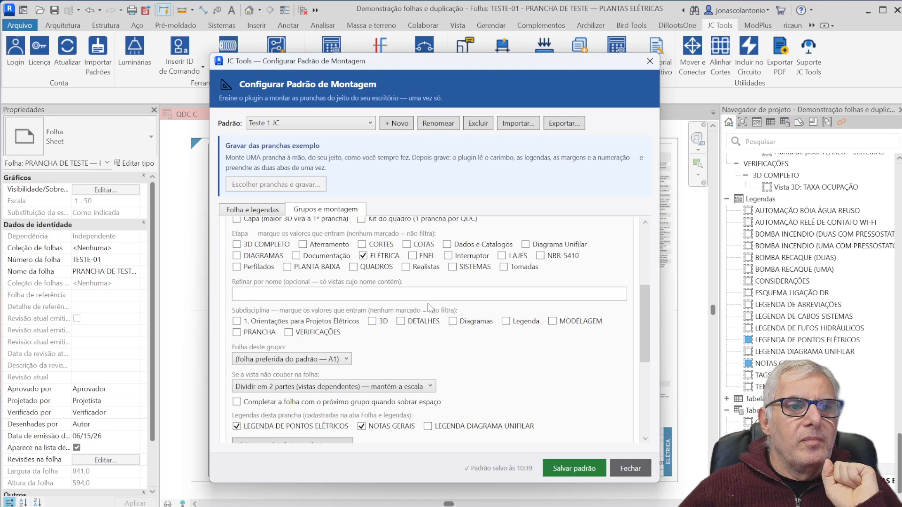
click(649, 62)
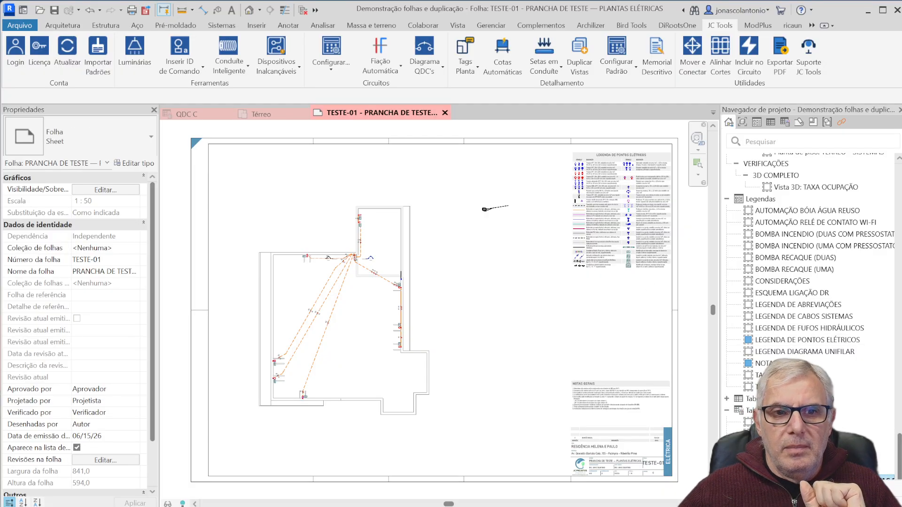
key(Delete)
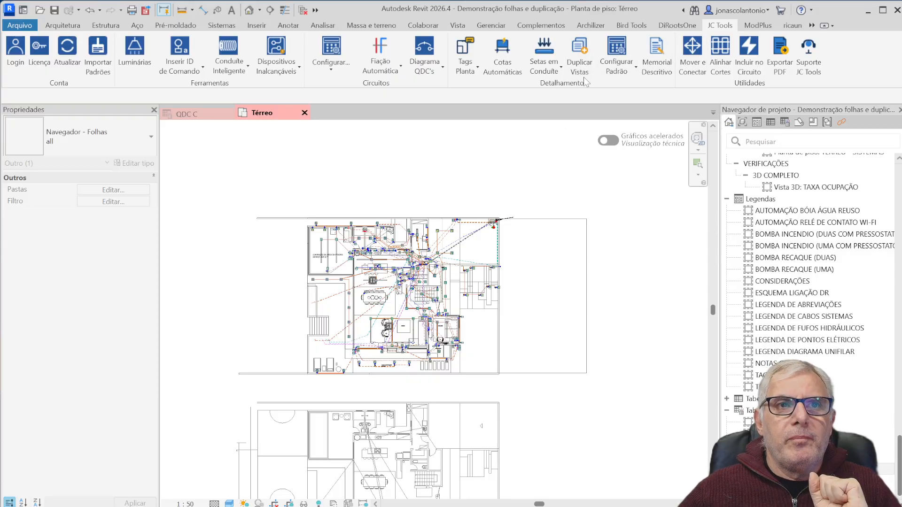
Step: Start Montar Pranchas with the Teste 1 JC standard and list the items of the PLANTAS ELÉTRICAS group
click(636, 67)
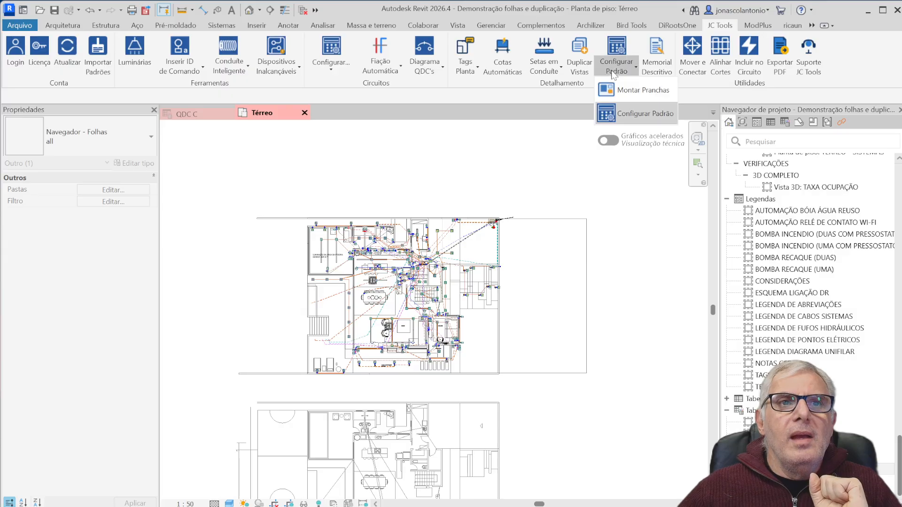
click(627, 94)
drag(688, 217, 399, 114)
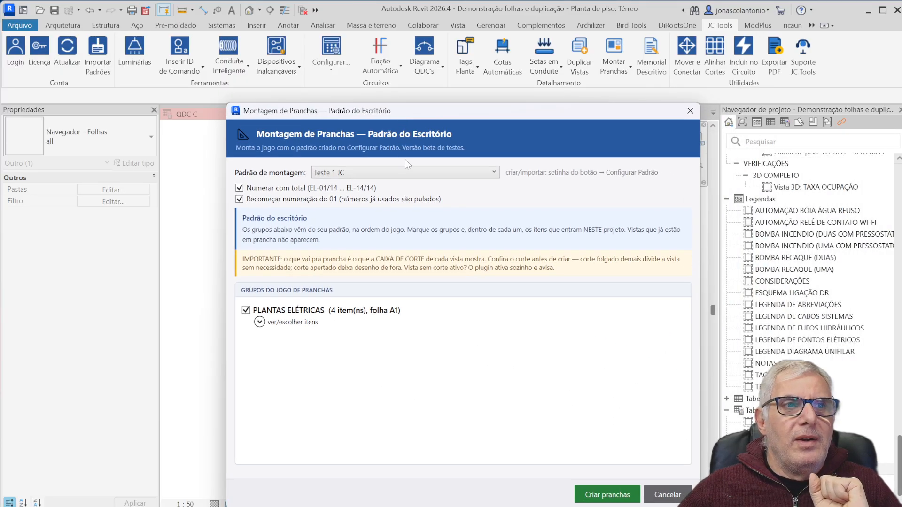
click(412, 173)
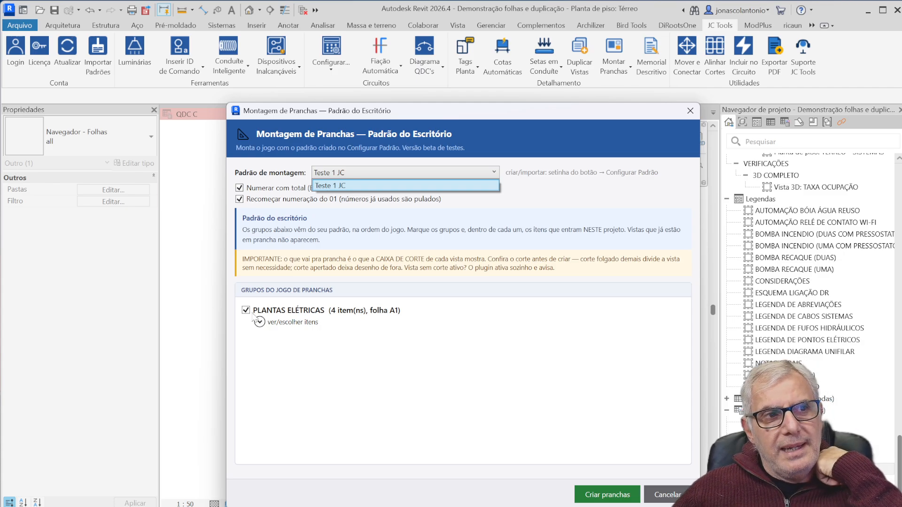
click(259, 323)
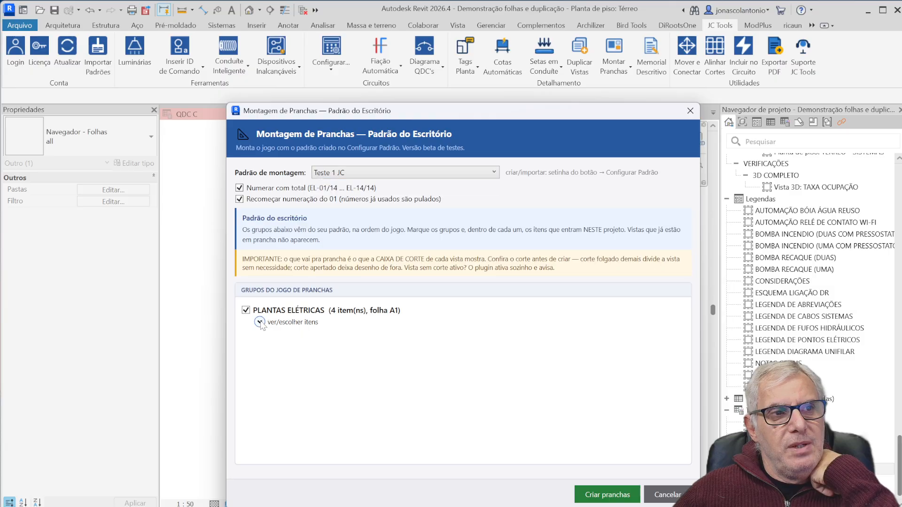
click(260, 322)
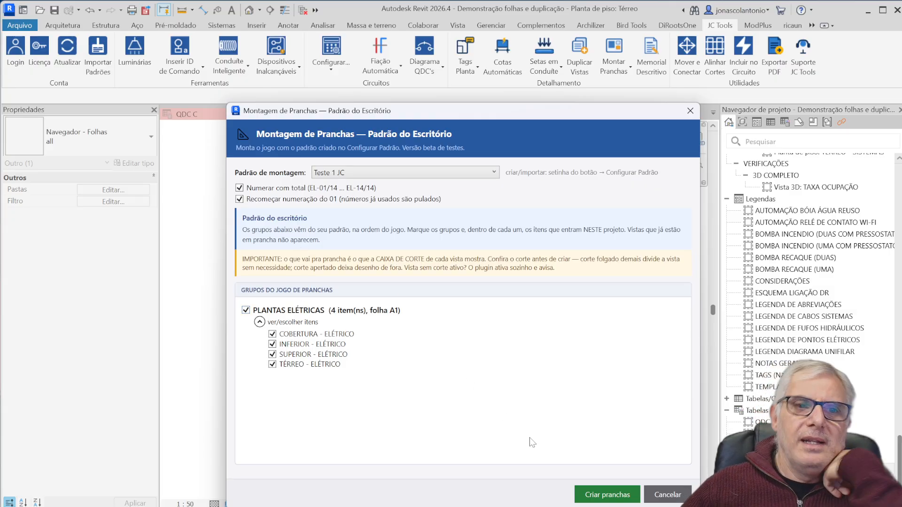
Step: Create the six EL sheets from the selected PLANTAS ELÉTRICAS items after reviewing the proposed sheet list
click(599, 494)
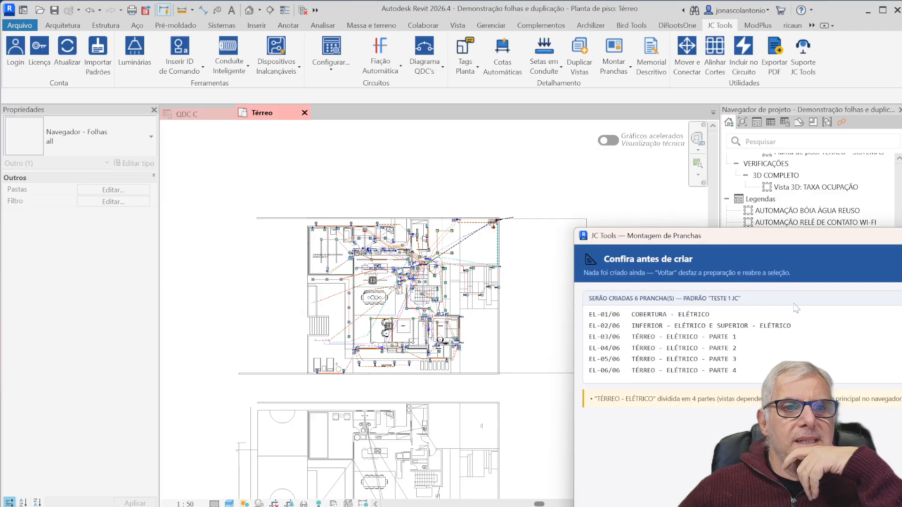
drag(814, 242, 384, 120)
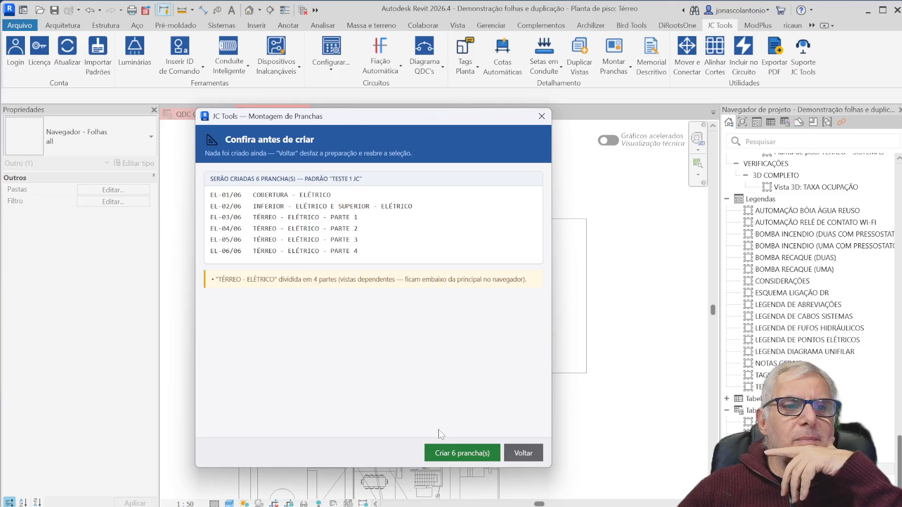
click(461, 454)
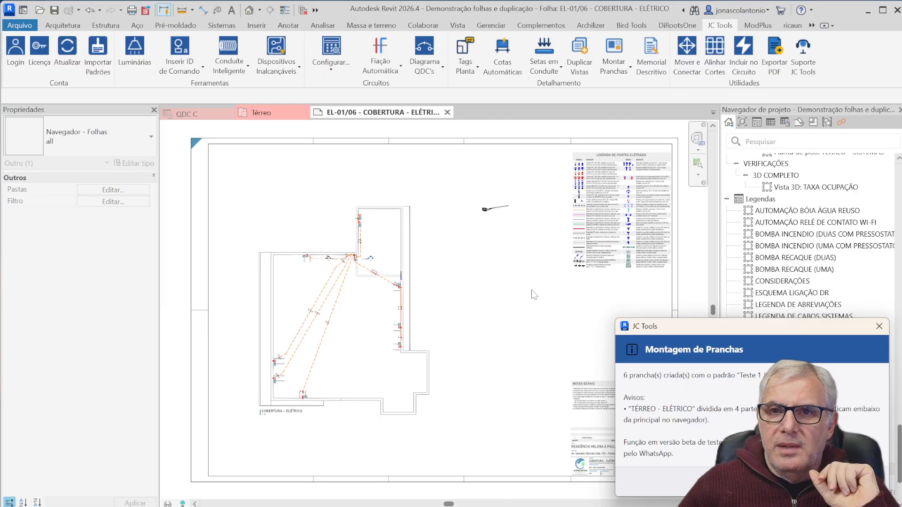
drag(690, 327, 322, 209)
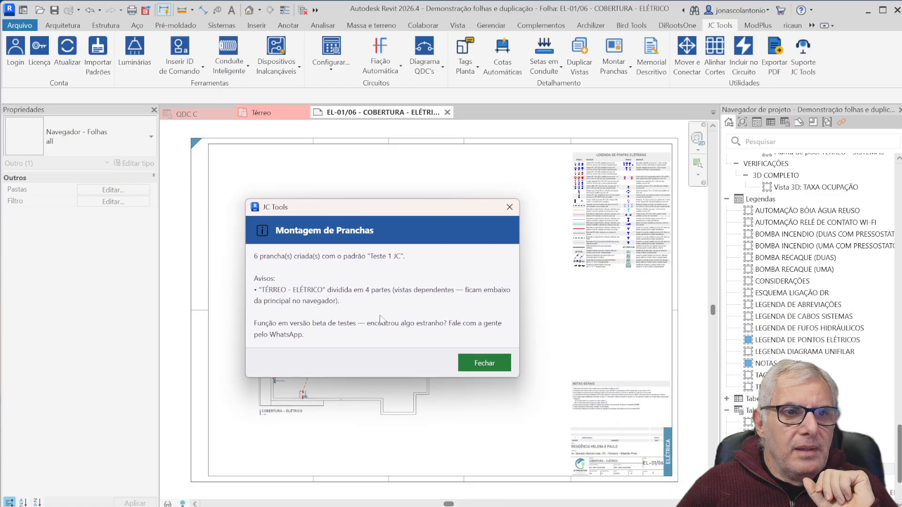
click(484, 363)
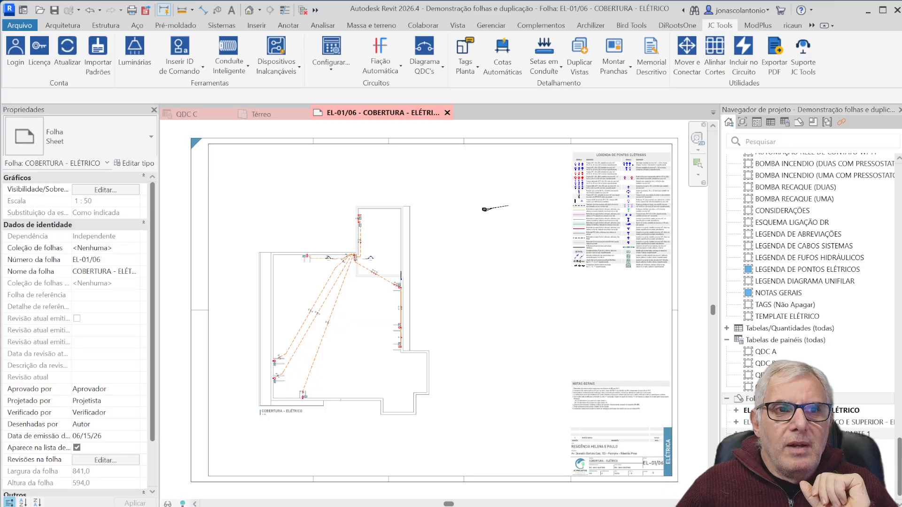
Step: Open sheet EL-03/06 and move its division map up, clear of the NOTAS GERAIS legend
click(799, 434)
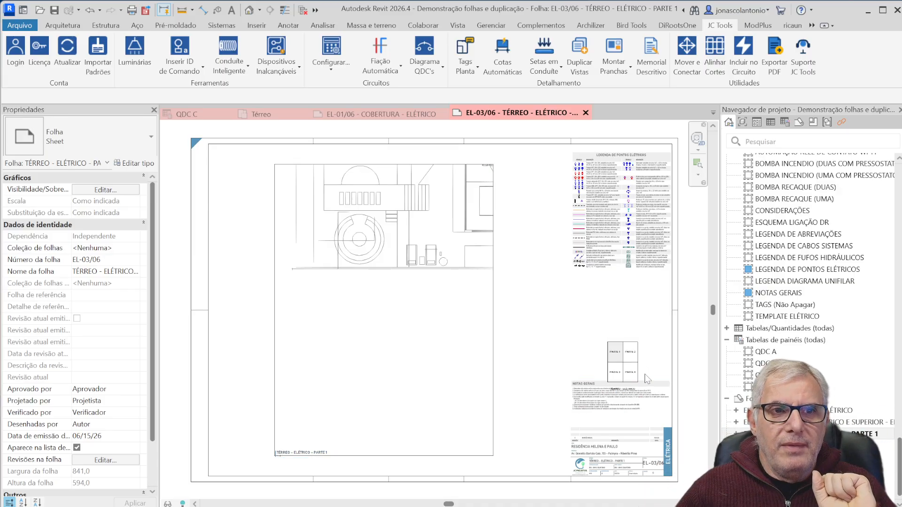
scroll(649, 372, up, 3)
scroll(623, 358, up, 3)
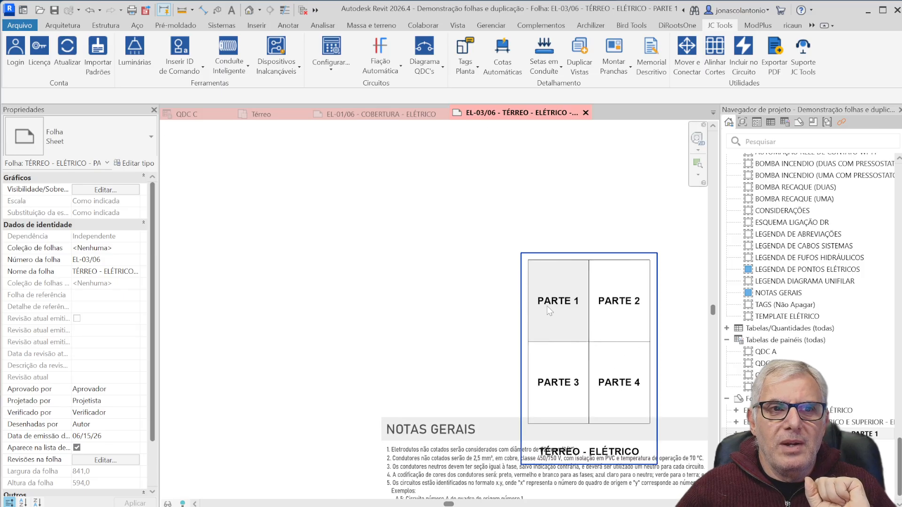
click(580, 322)
drag(580, 322, 572, 224)
key(Escape)
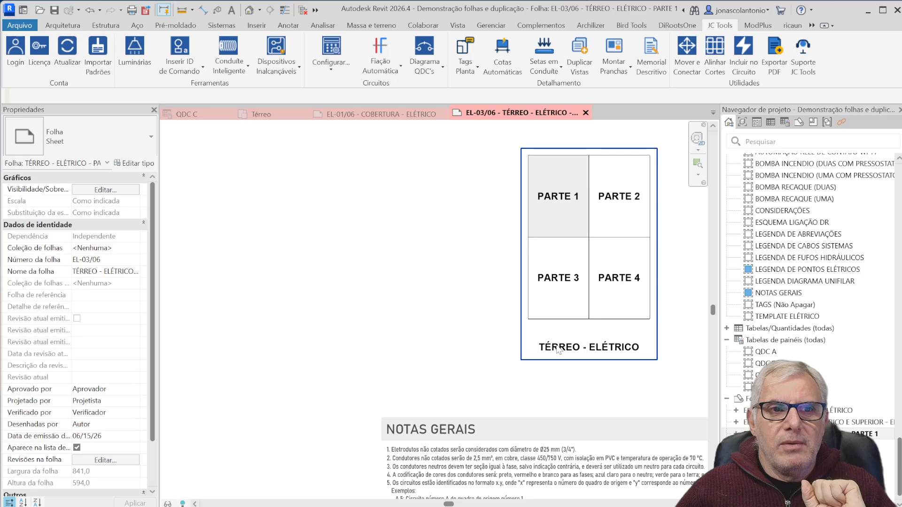
Step: Examine the view title and division map on sheet EL-03/06, and review the other TÉRREO - ELÉTRICO part sheets
scroll(374, 259, down, 5)
middle_drag(325, 306, 544, 280)
scroll(251, 381, up, 5)
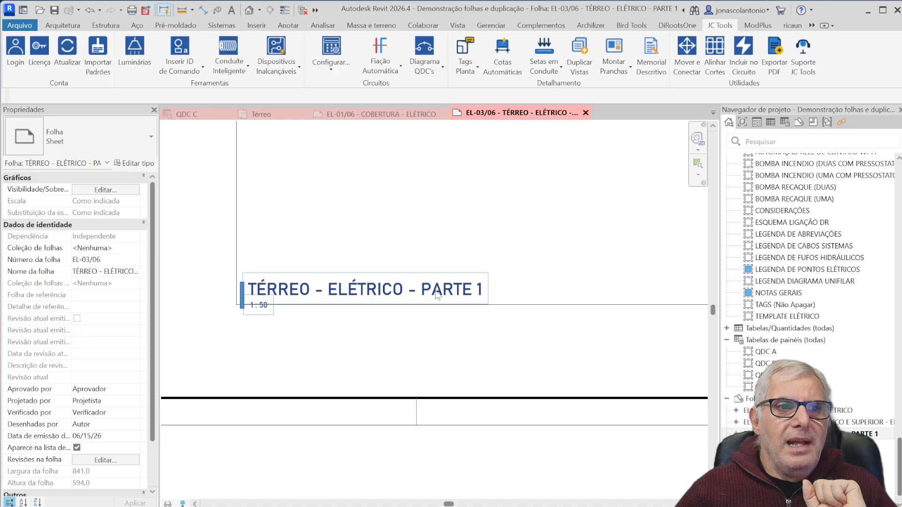
scroll(468, 277, down, 2)
scroll(470, 254, down, 5)
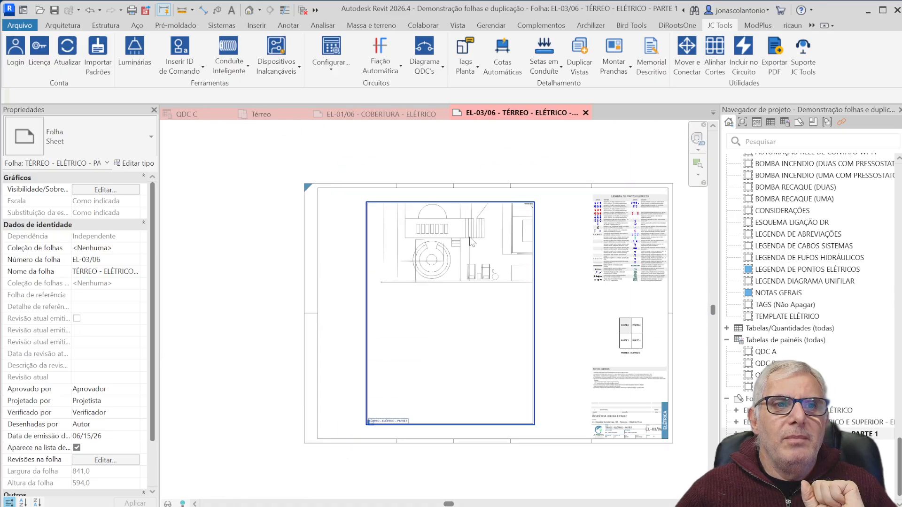
scroll(554, 254, up, 5)
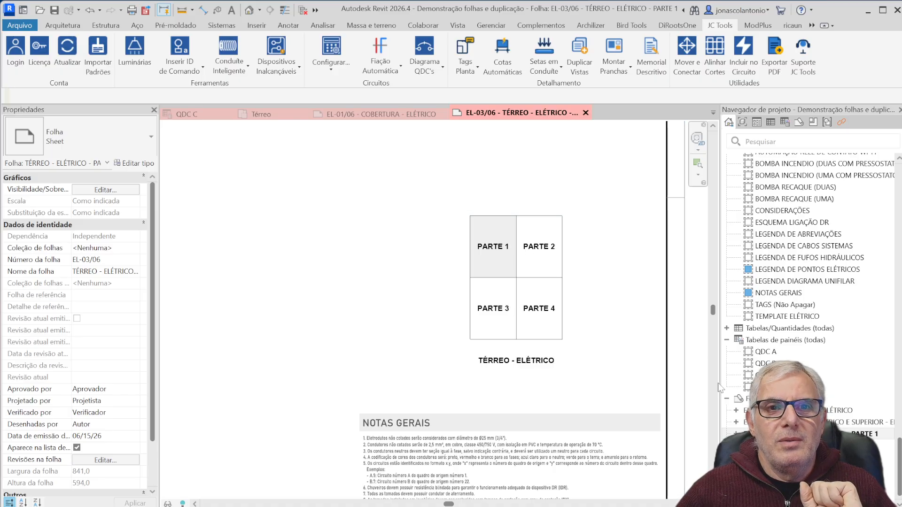
click(799, 445)
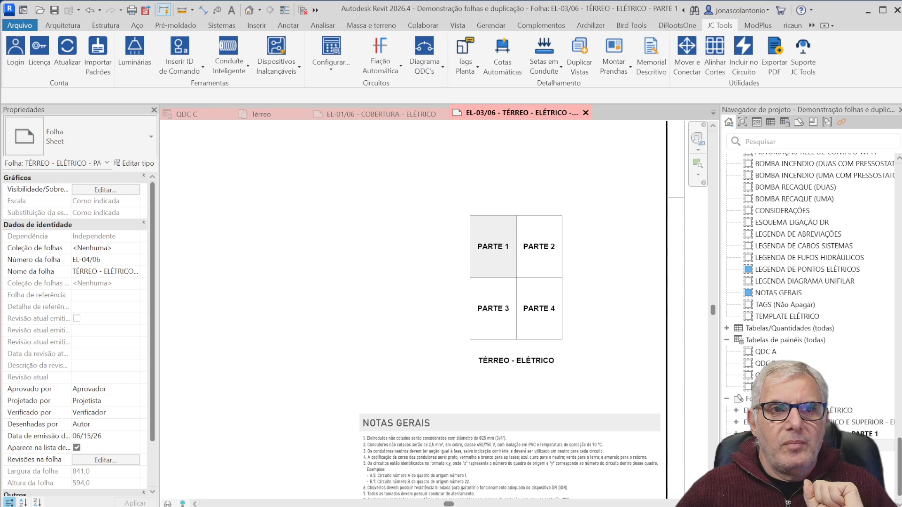
double_click(799, 445)
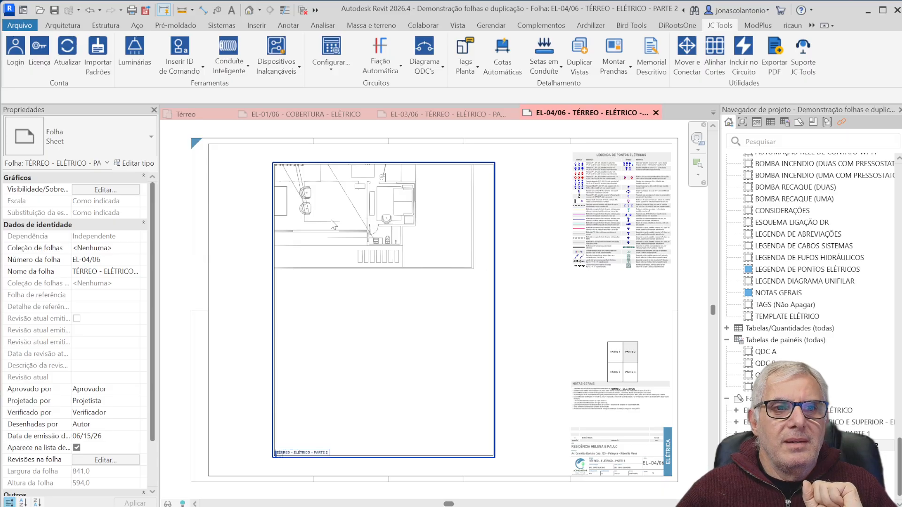
click(799, 458)
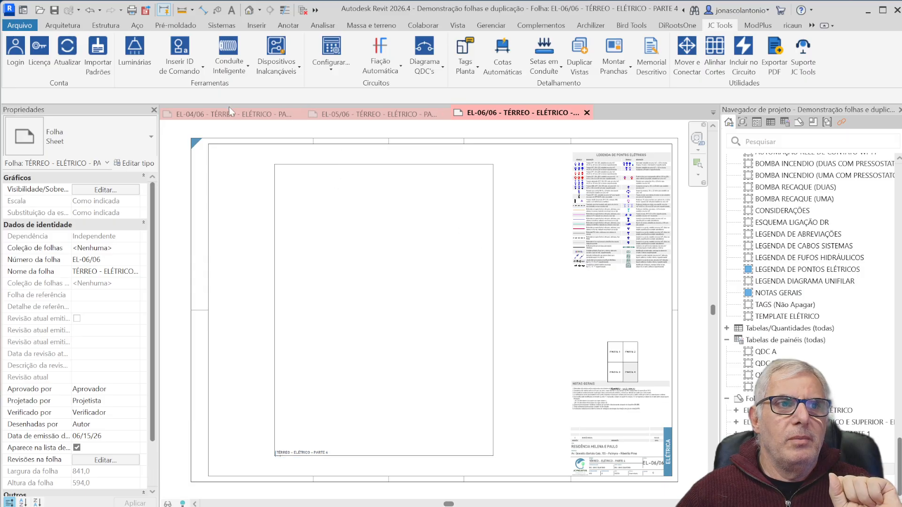
Step: Open the TÉRREO - ELÉTRICO floor plan and examine its dependent views and how its crop region is divided
scroll(845, 327, up, 15)
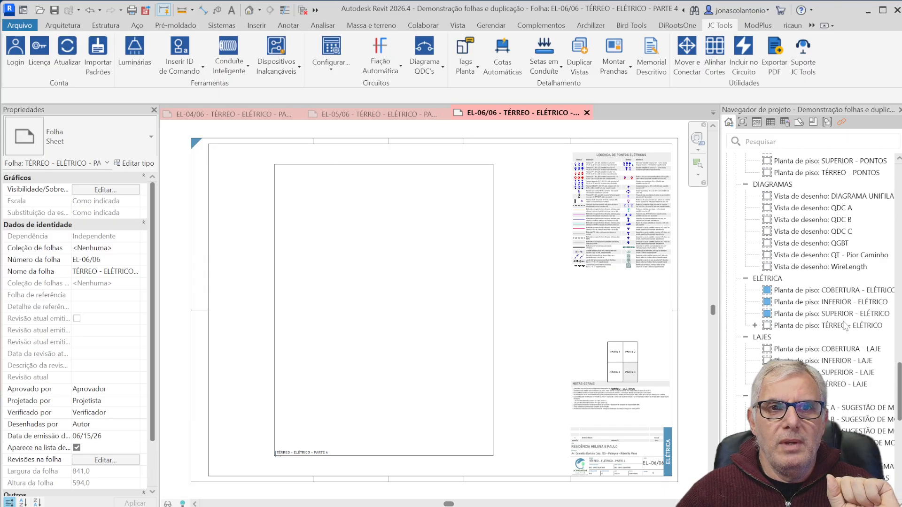
scroll(841, 319, down, 10)
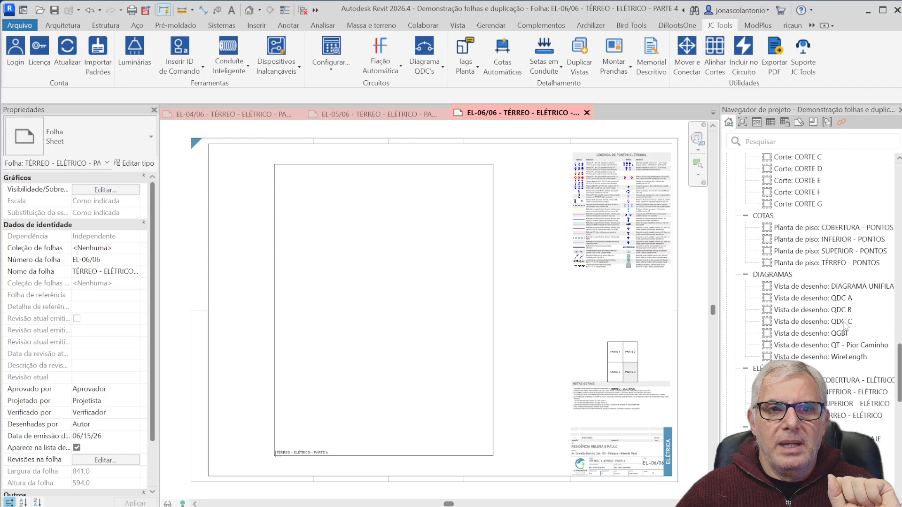
click(771, 257)
click(754, 258)
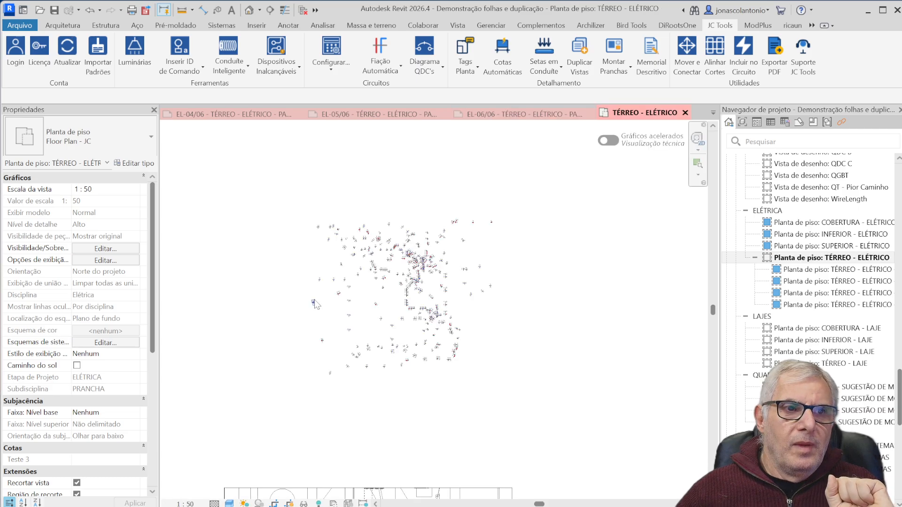
scroll(412, 364, down, 3)
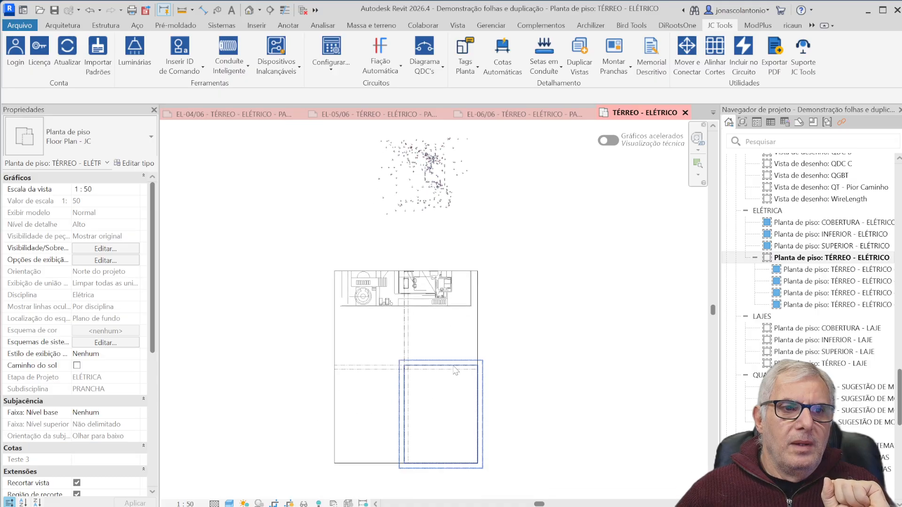
scroll(431, 376, up, 4)
scroll(425, 370, up, 2)
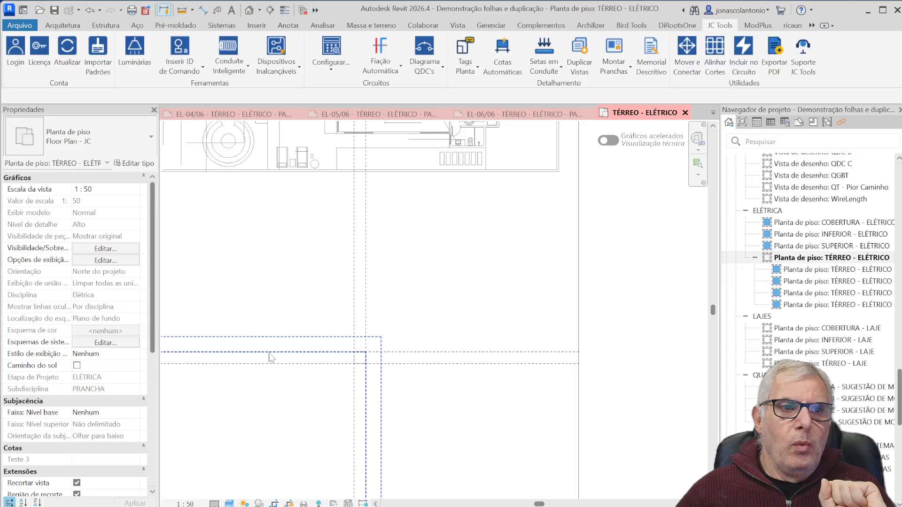
scroll(296, 310, down, 2)
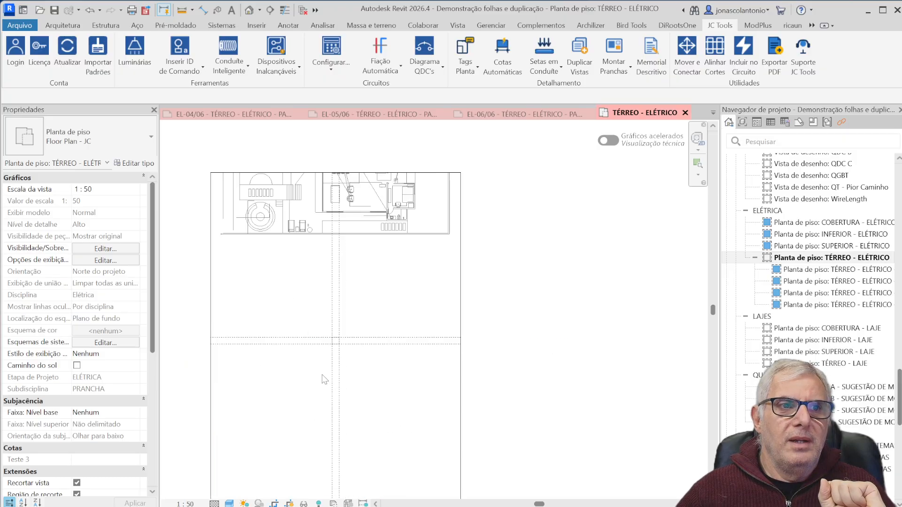
scroll(348, 361, down, 1)
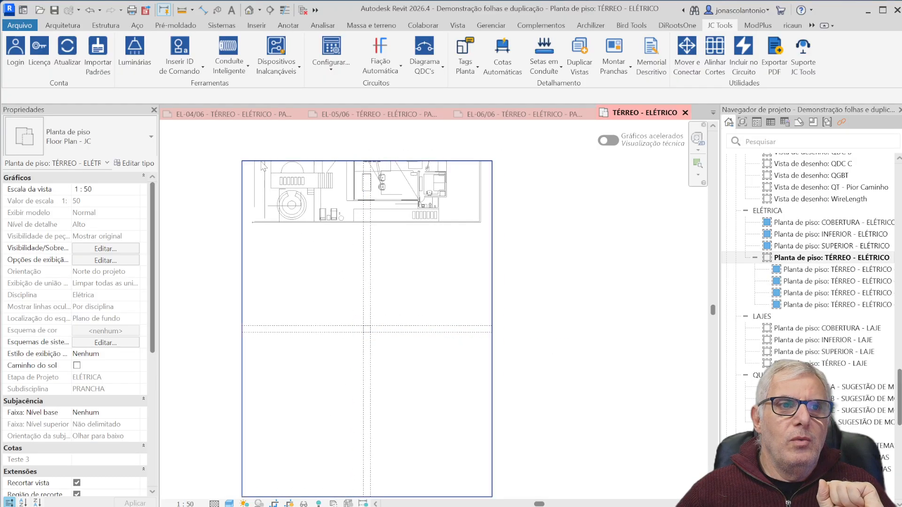
scroll(380, 238, down, 2)
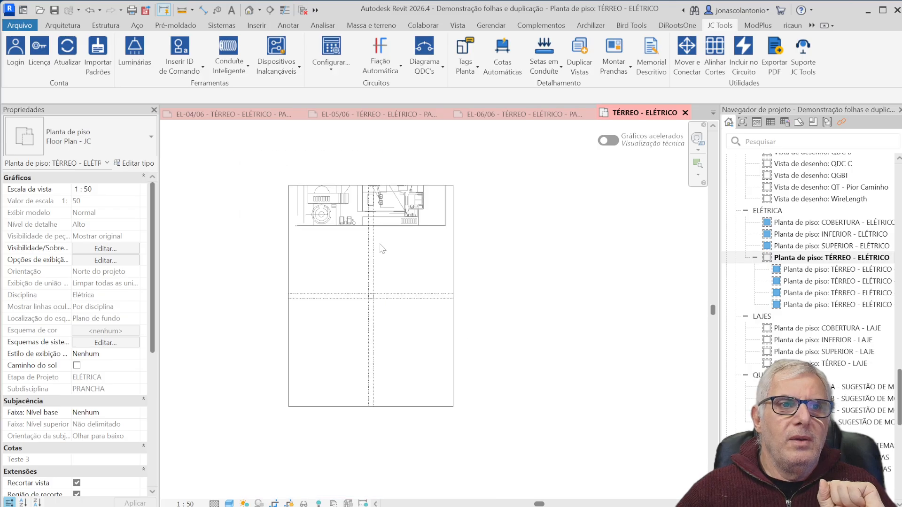
Step: Reshape the TÉRREO - ELÉTRICO crop region so it encloses only the upper plan containing the electrical elements
click(454, 284)
scroll(517, 367, down, 2)
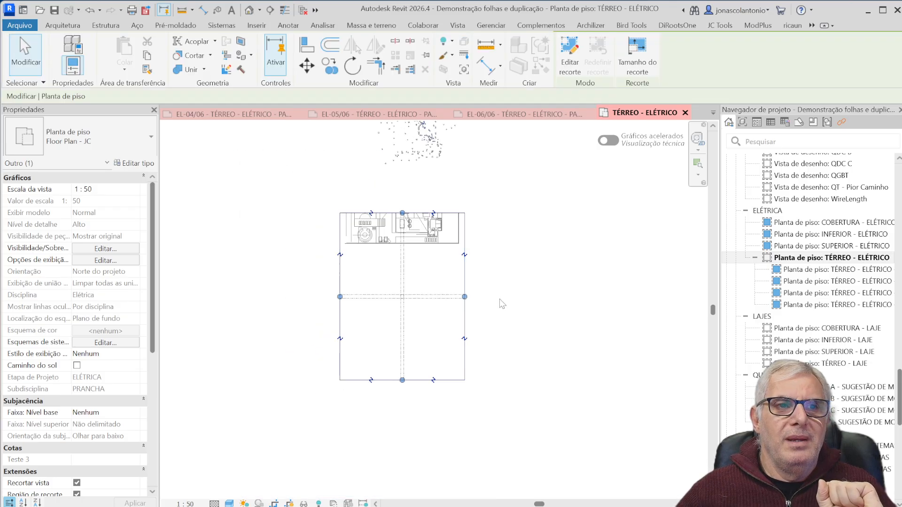
scroll(458, 320, up, 2)
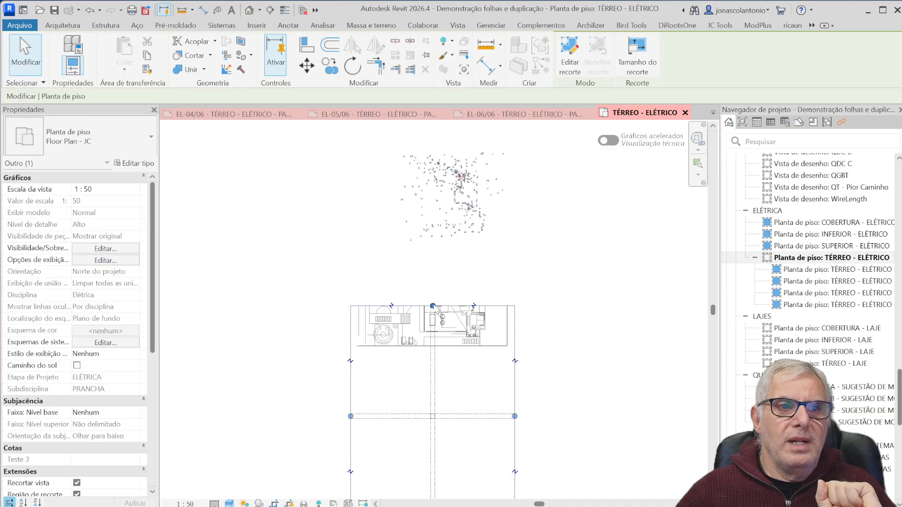
drag(433, 306, 430, 137)
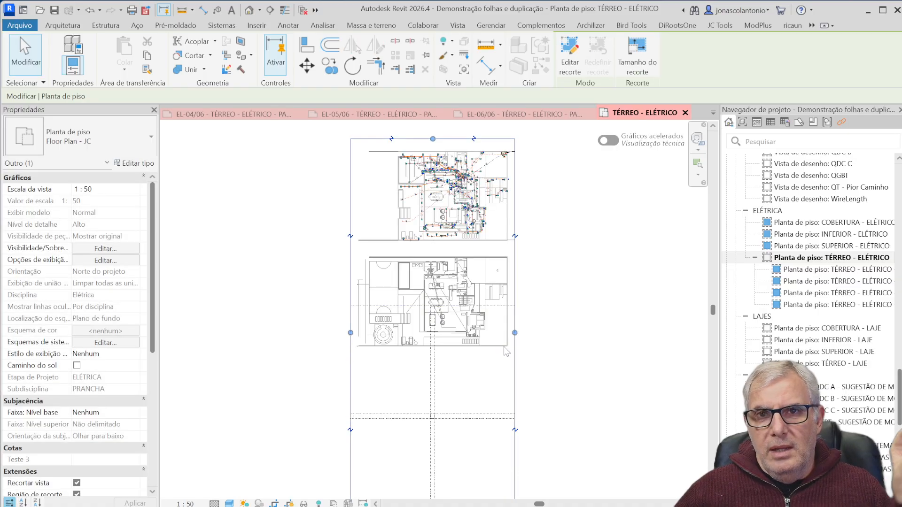
scroll(506, 351, down, 2)
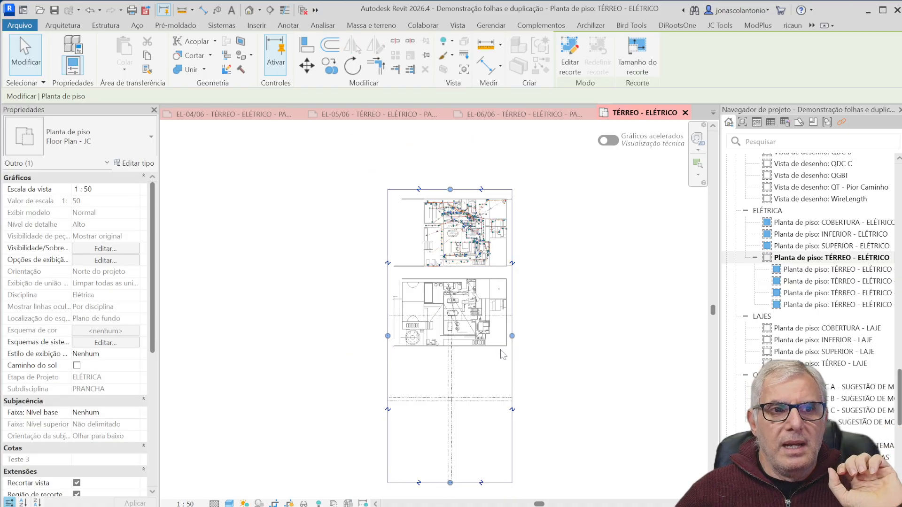
click(468, 410)
drag(468, 410, 475, 288)
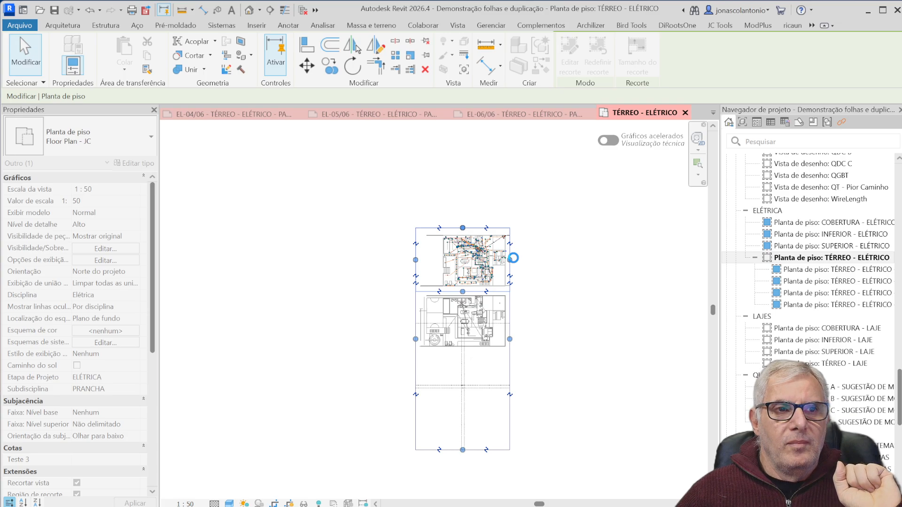
Step: Extend the right and upper edges of the TÉRREO - ELÉTRICO crop region outward to leave more margin around the plan
scroll(517, 264, up, 2)
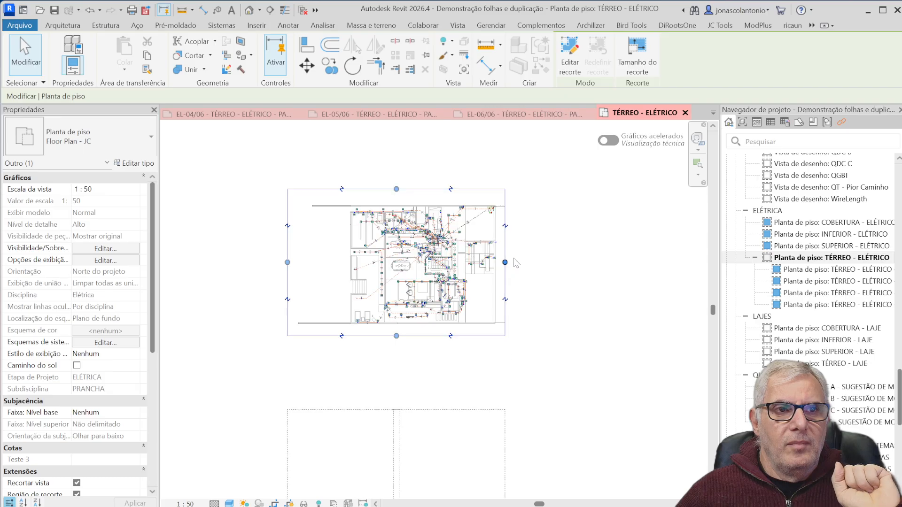
scroll(517, 263, up, 4)
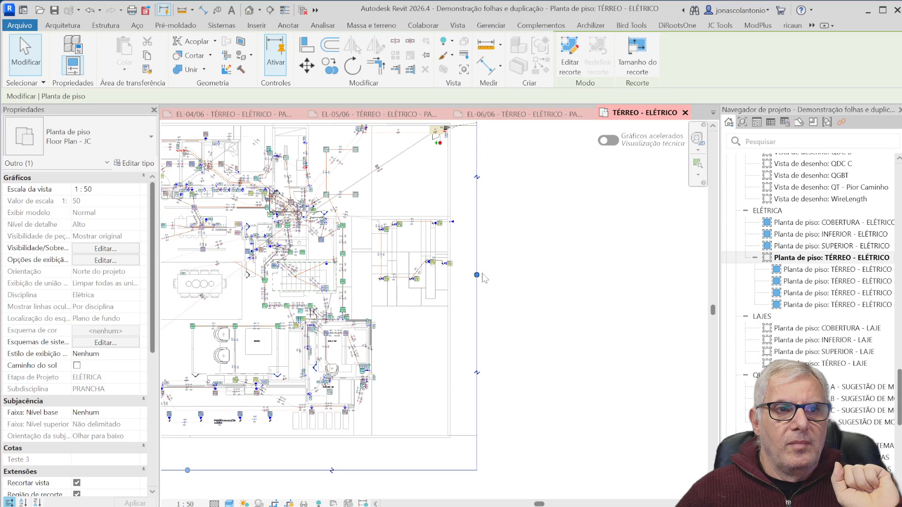
drag(478, 275, 502, 275)
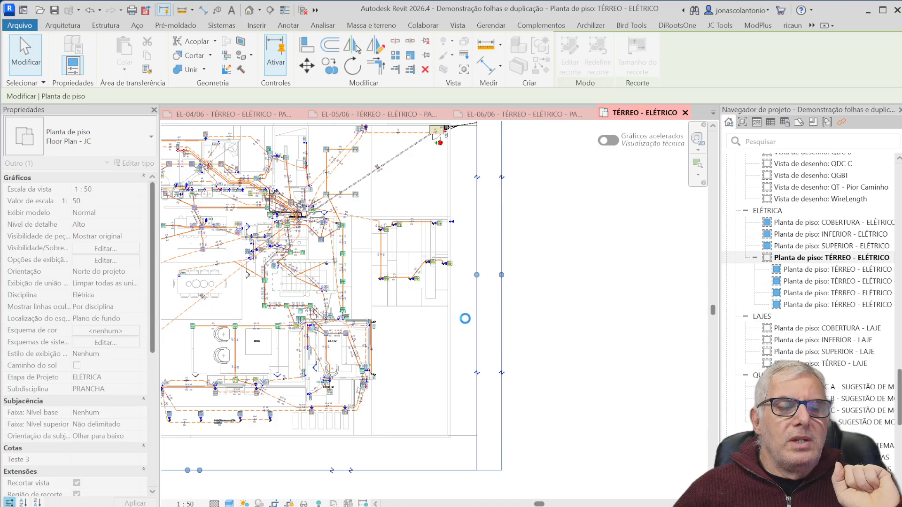
scroll(470, 314, down, 4)
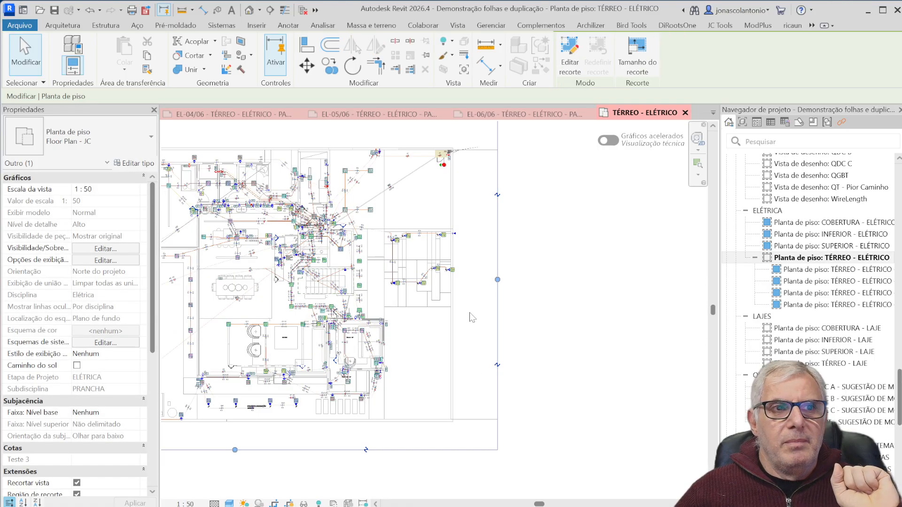
middle_drag(470, 313, 533, 332)
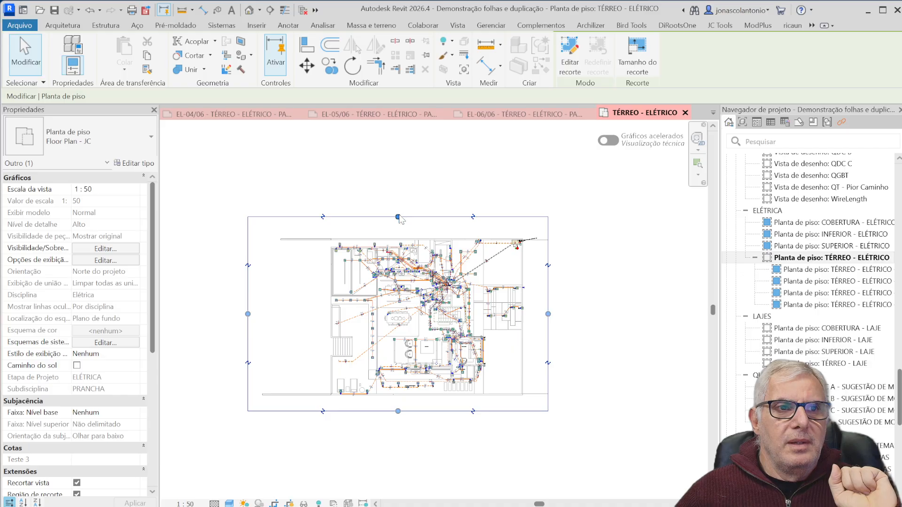
drag(398, 216, 398, 194)
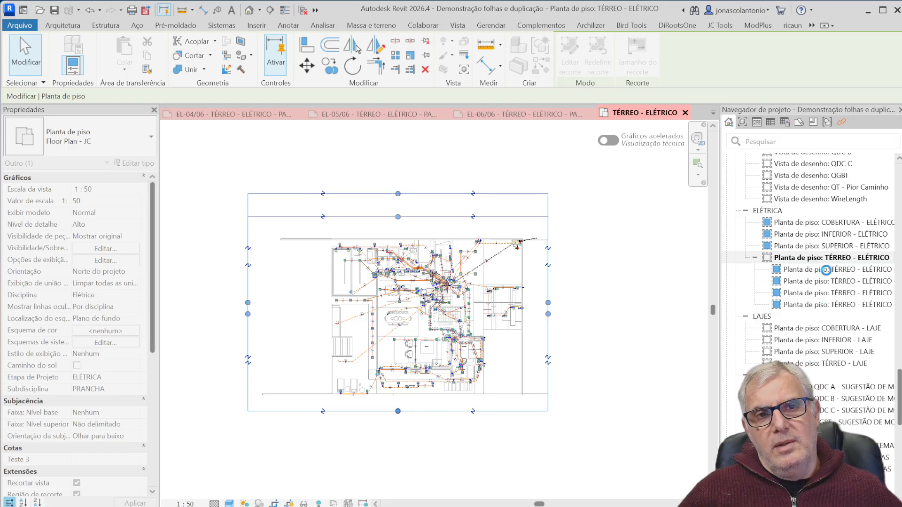
Step: Delete the four dependent views of the TÉRREO - ELÉTRICO floor plan
click(826, 271)
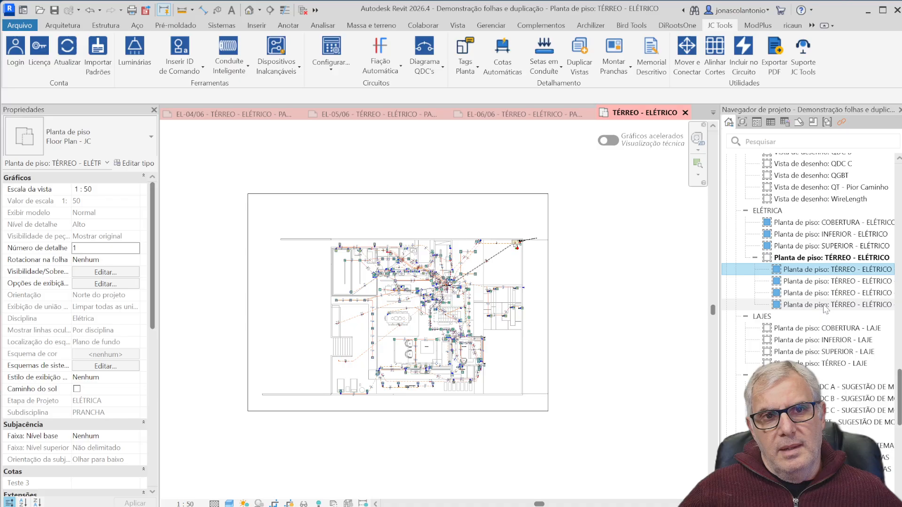
shift+click(827, 305)
right_click(827, 293)
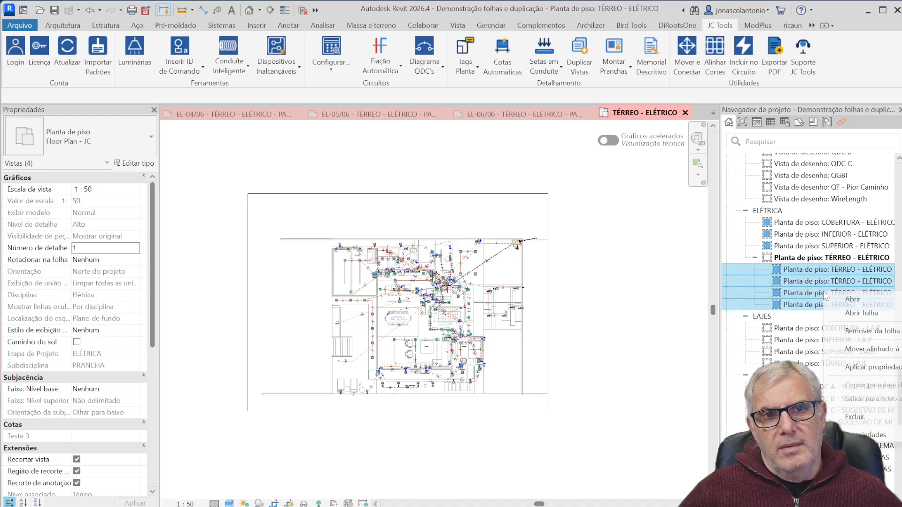
click(859, 418)
Step: Delete all the assembled electrical sheets, EL-01/06 through EL-06/06, from the project
scroll(766, 337, down, 20)
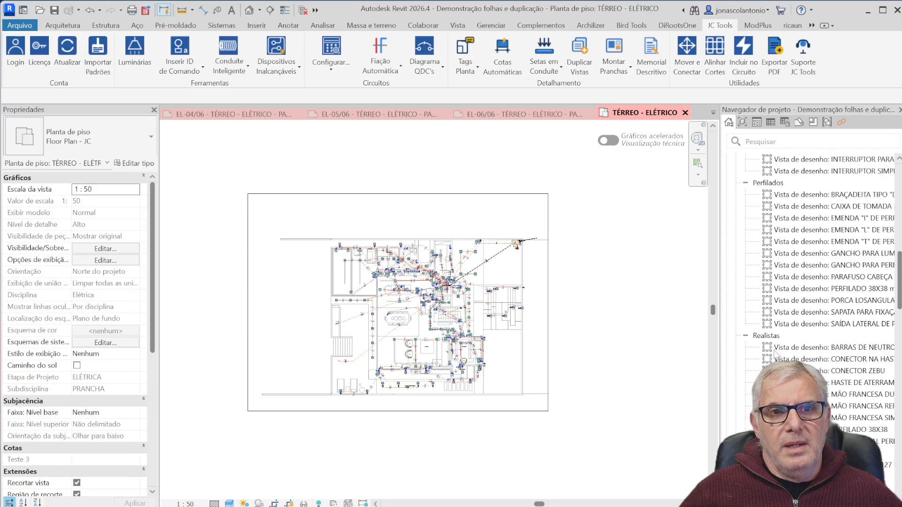
scroll(790, 347, down, 8)
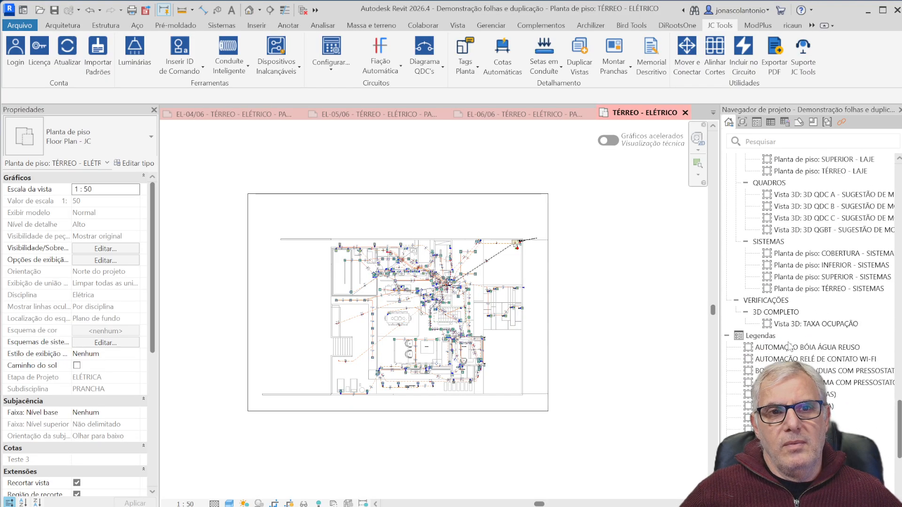
scroll(801, 293, up, 5)
scroll(802, 293, down, 10)
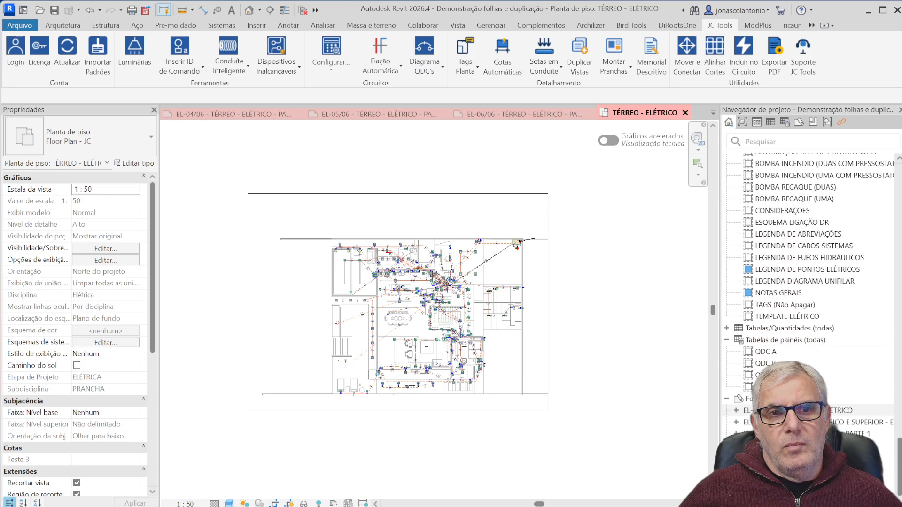
click(794, 410)
shift+click(794, 469)
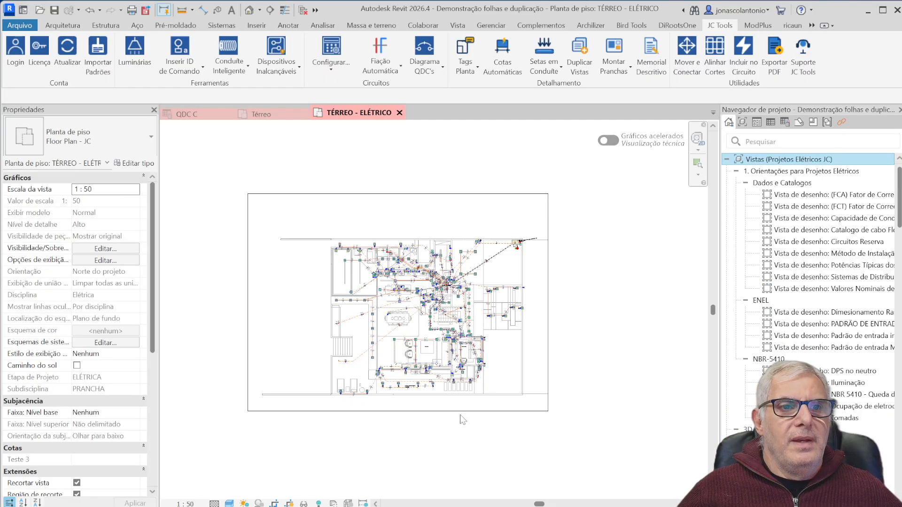
Step: Extend the lower edge of the TÉRREO - ELÉTRICO crop region downward below the plan
click(424, 412)
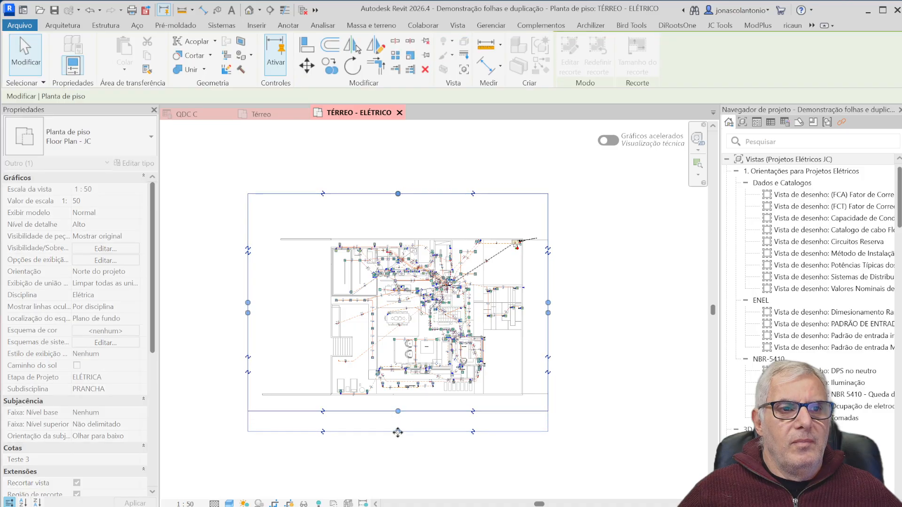
drag(398, 432, 398, 435)
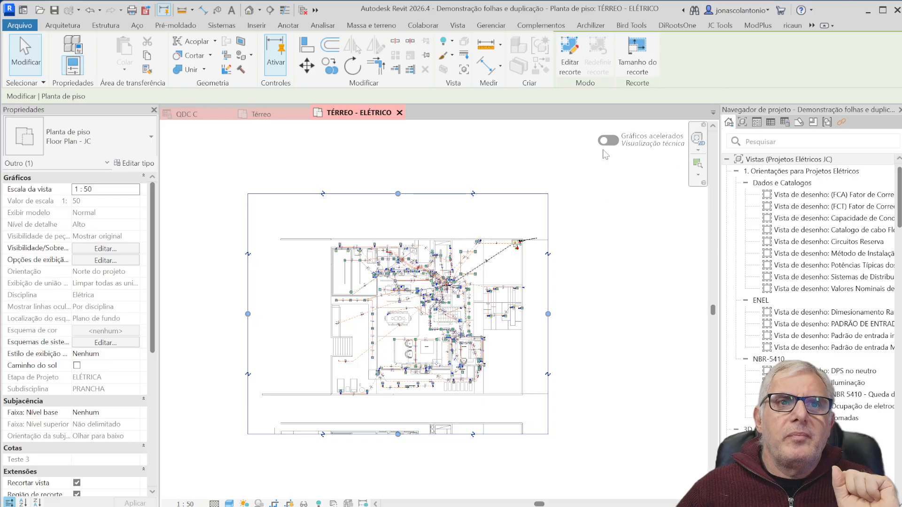
Step: Open the JC Tools sheet assembly configuration for the Teste 1 JC standard and show its sheet groups and assembly settings
click(723, 27)
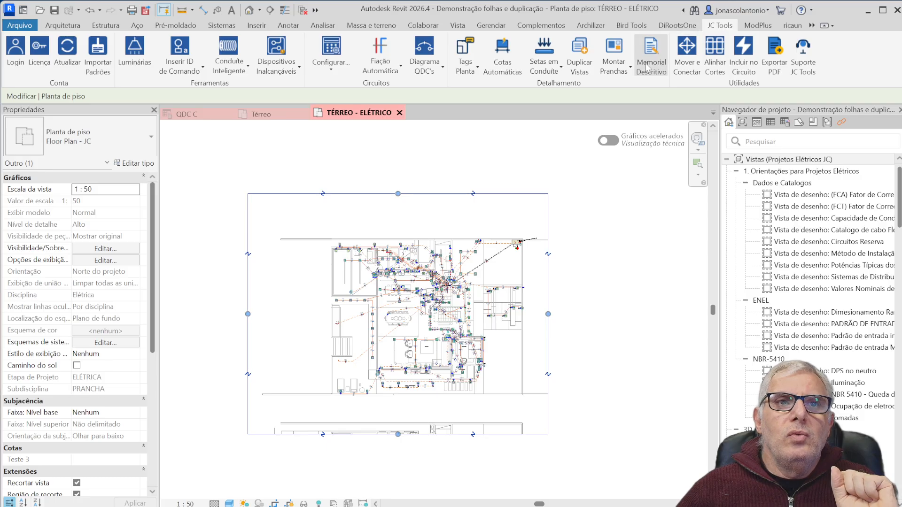
click(616, 68)
click(641, 115)
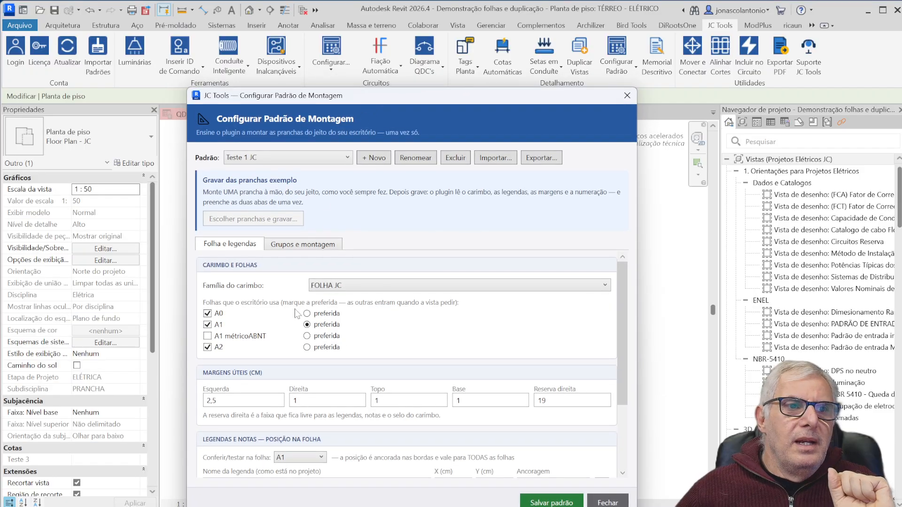
scroll(309, 365, down, 4)
scroll(315, 287, up, 4)
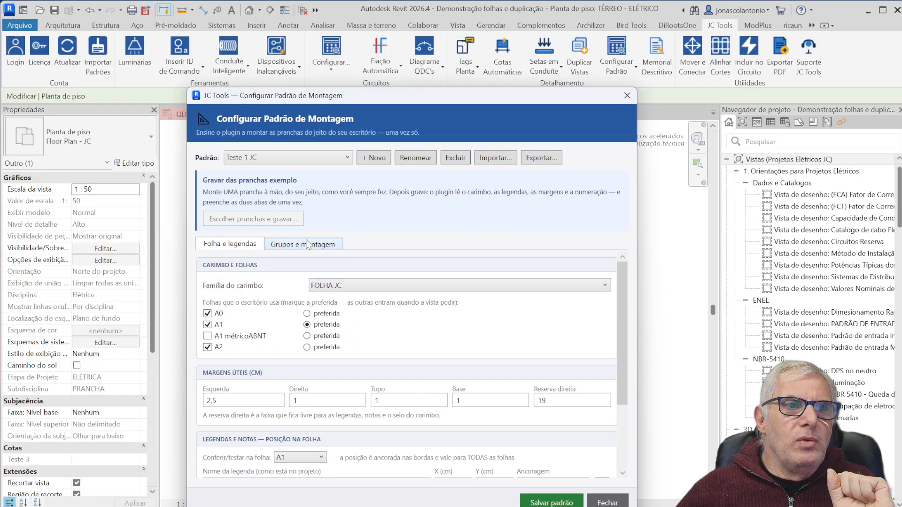
click(309, 245)
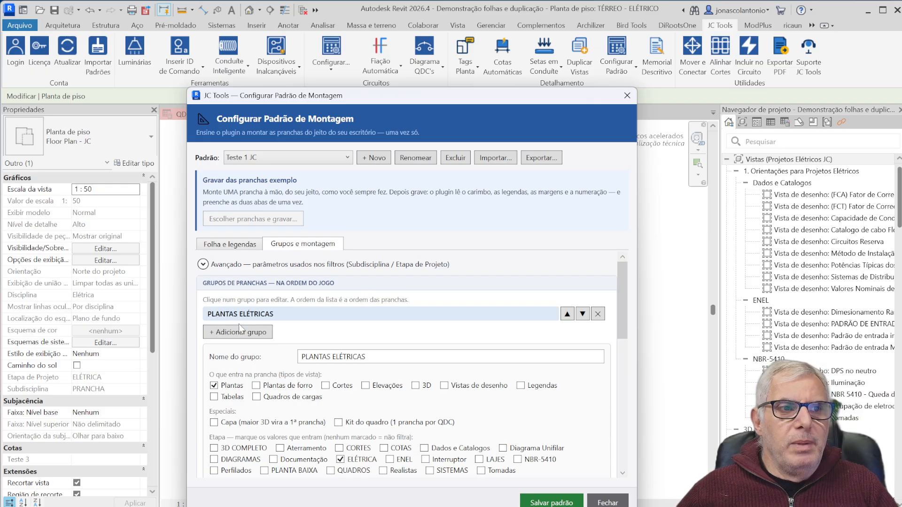
Step: Add a sheet group named PLANTAS DE SISTEMAS with Plantas views filtered to the SISTEMAS stage, and save the standard
click(244, 336)
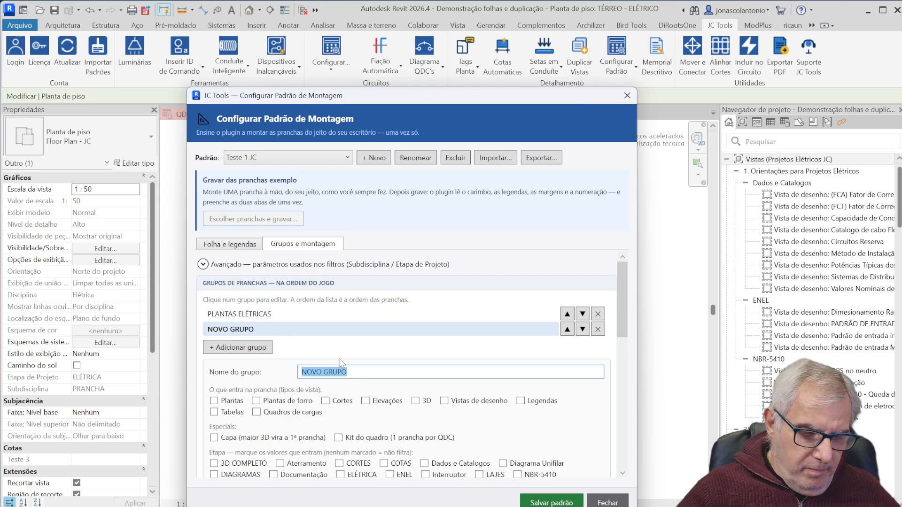
text(PLANTAS DE )
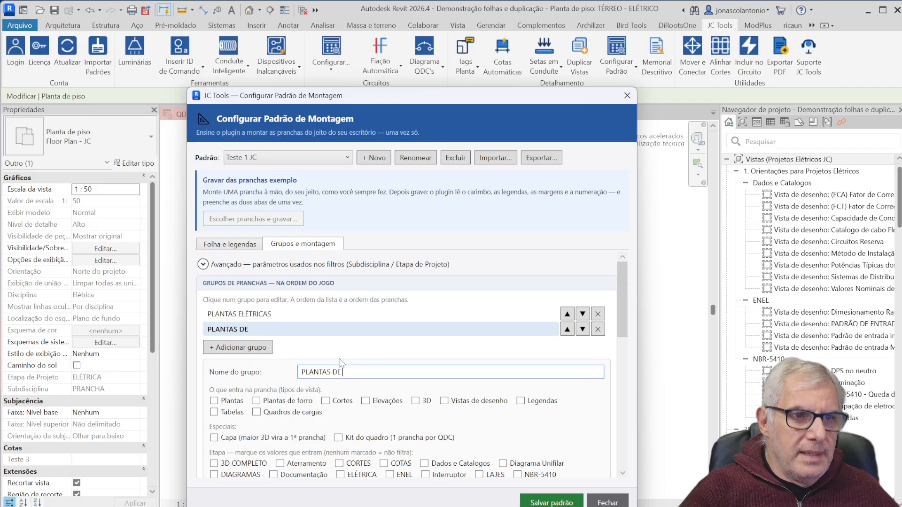
text(SISTEMAS)
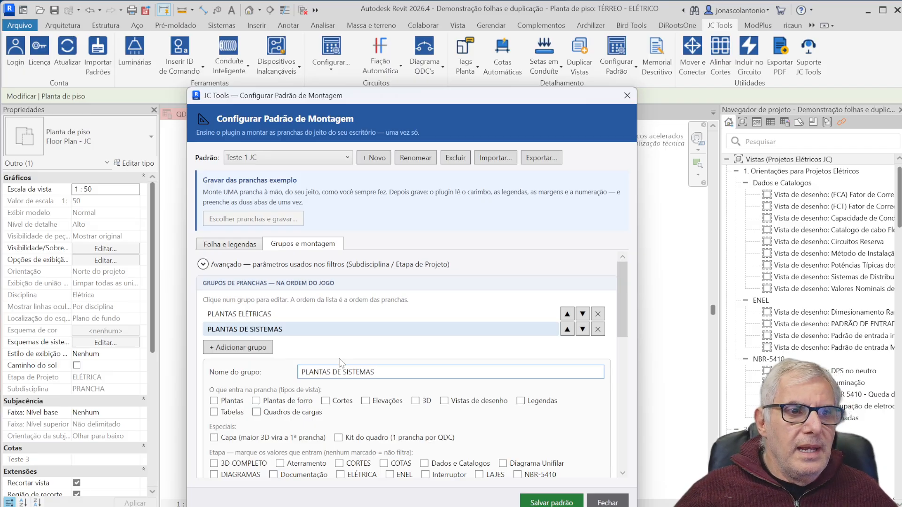
click(214, 402)
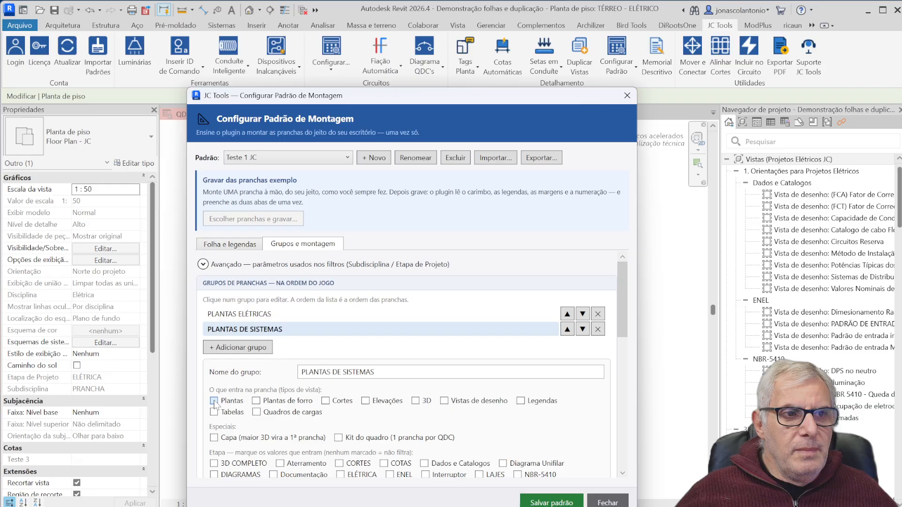
scroll(281, 392, down, 3)
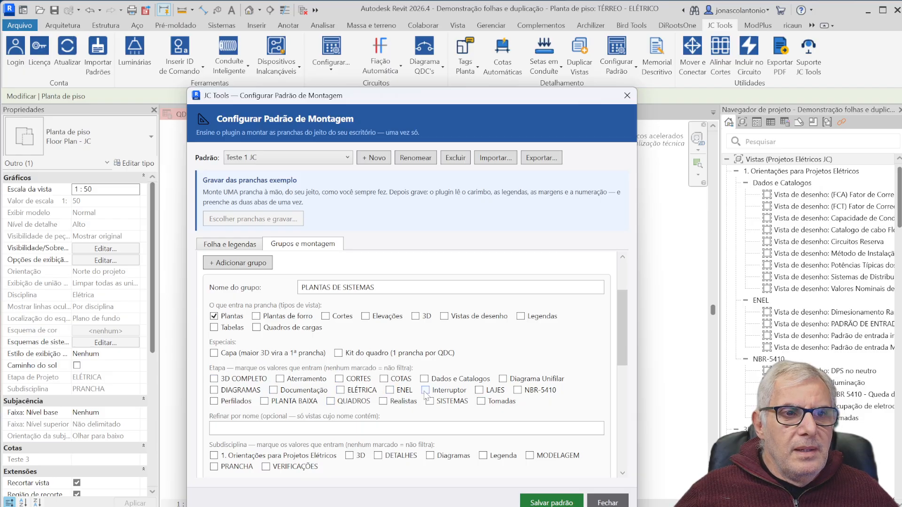
scroll(463, 378, down, 1)
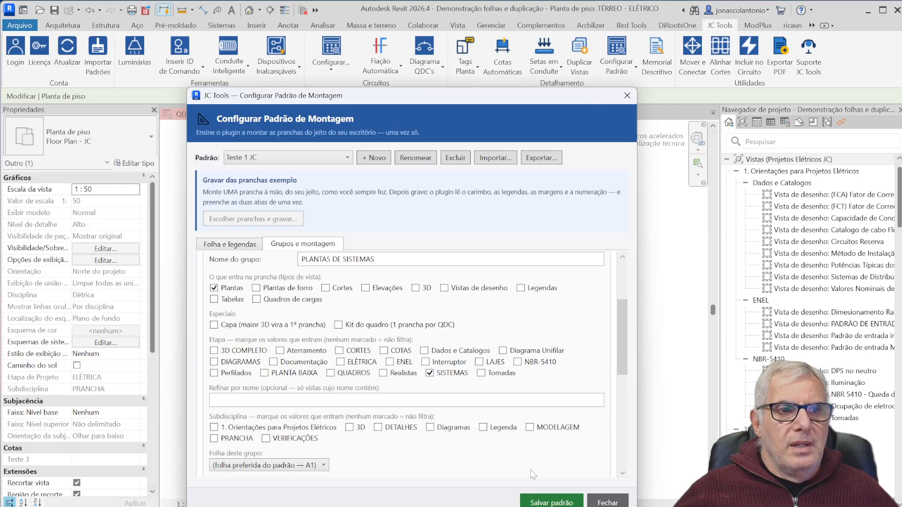
click(548, 502)
Step: Add another sheet group with Plantas views, the Tomadas, Interruptor and Perfilados stages and the NOTAS GERAIS legend, and save the standard
scroll(458, 323, up, 4)
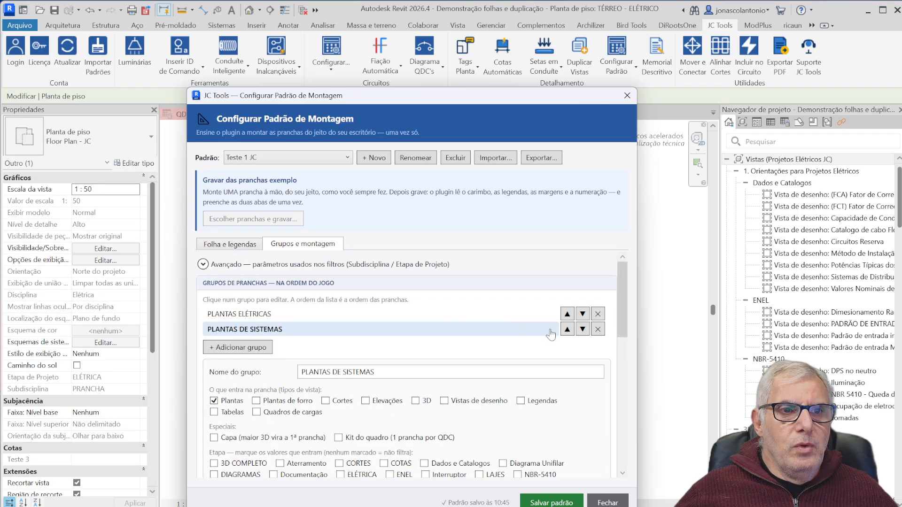
click(240, 347)
scroll(353, 356, down, 5)
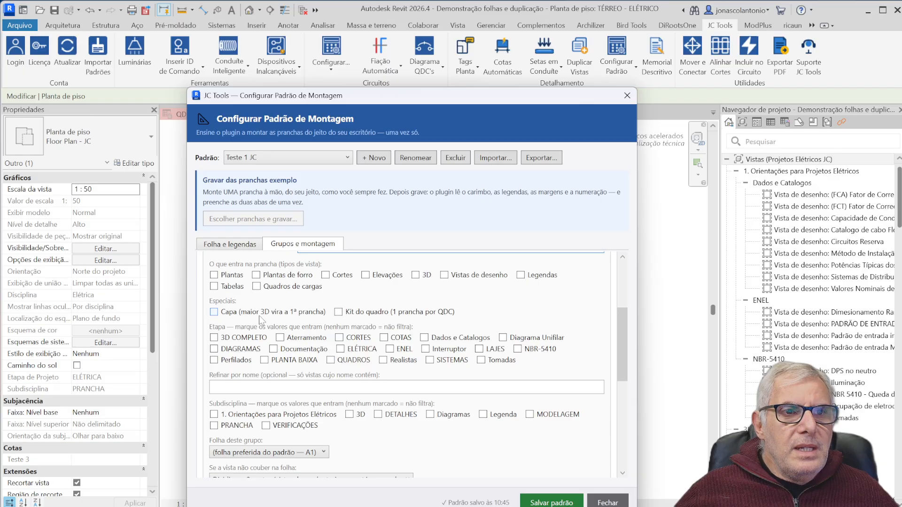
click(214, 275)
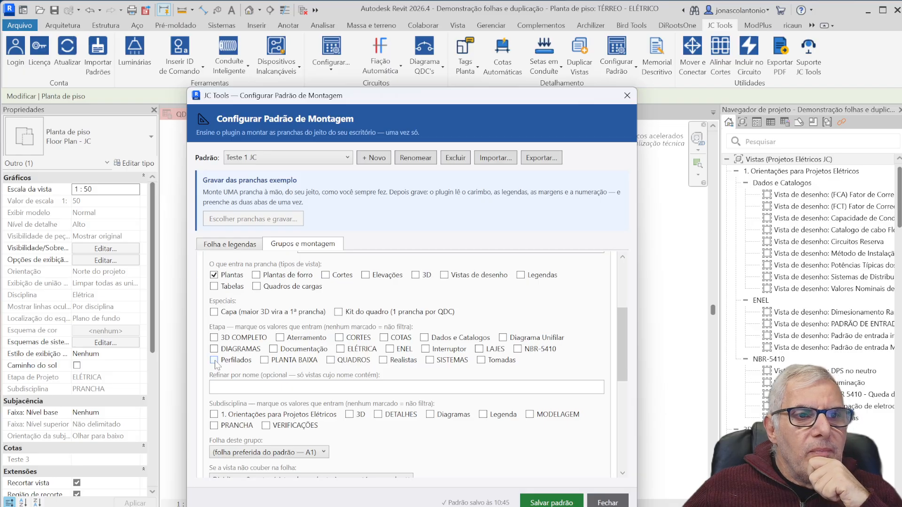
click(481, 361)
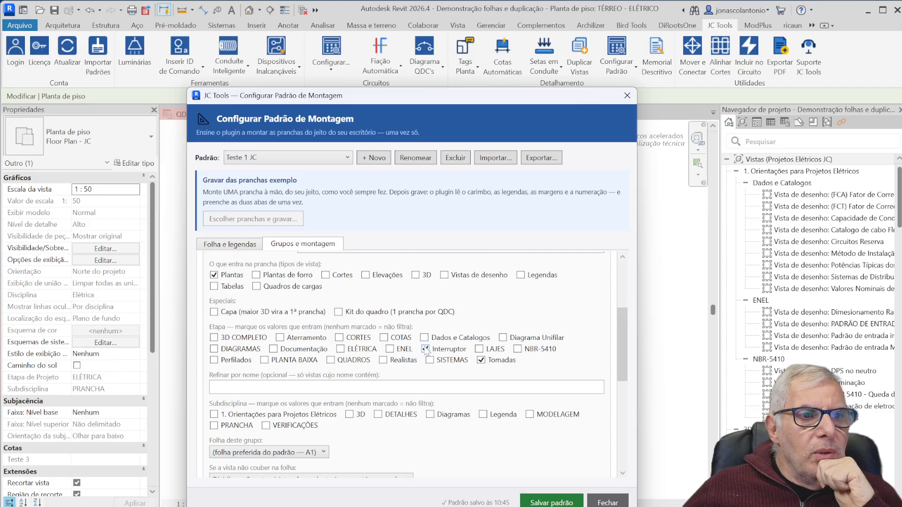
click(214, 360)
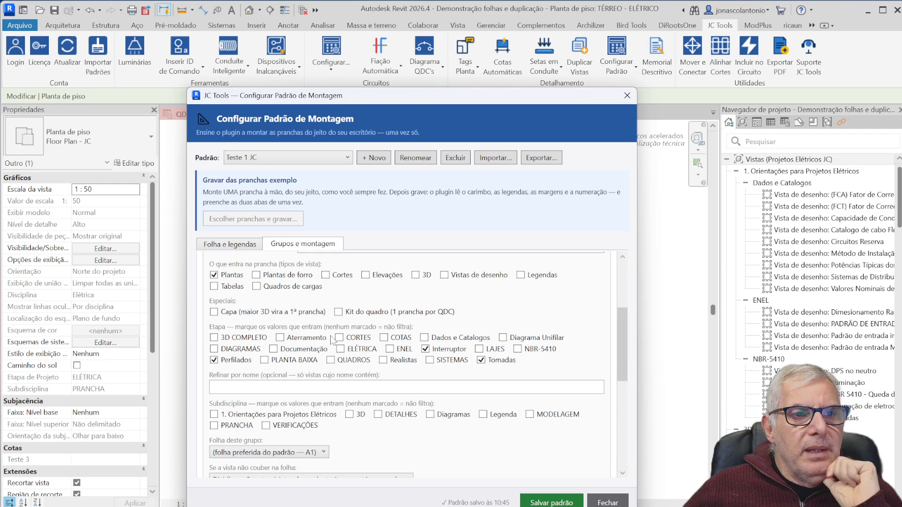
scroll(449, 357, down, 3)
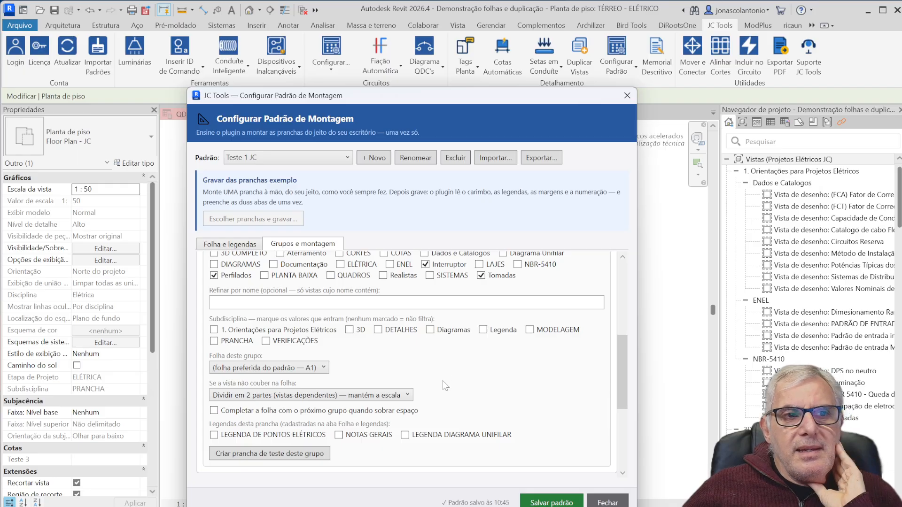
scroll(400, 398, up, 1)
scroll(399, 399, down, 2)
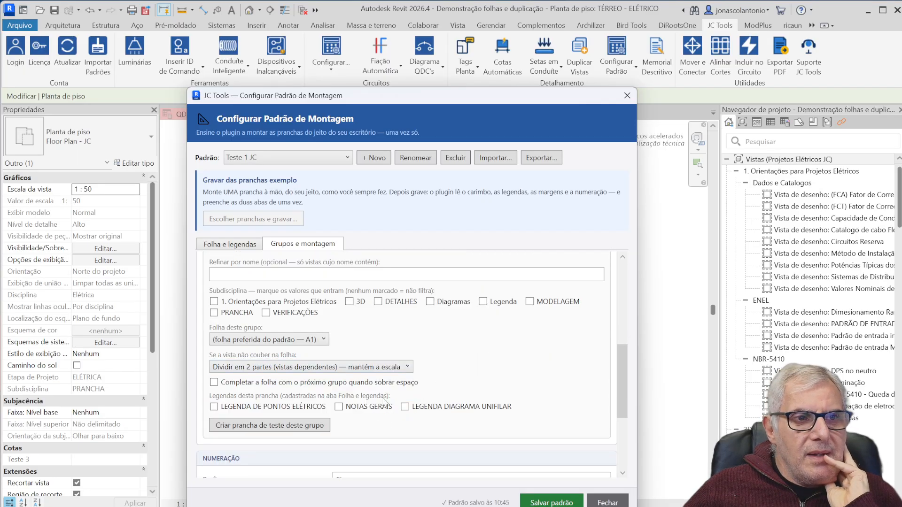
click(339, 406)
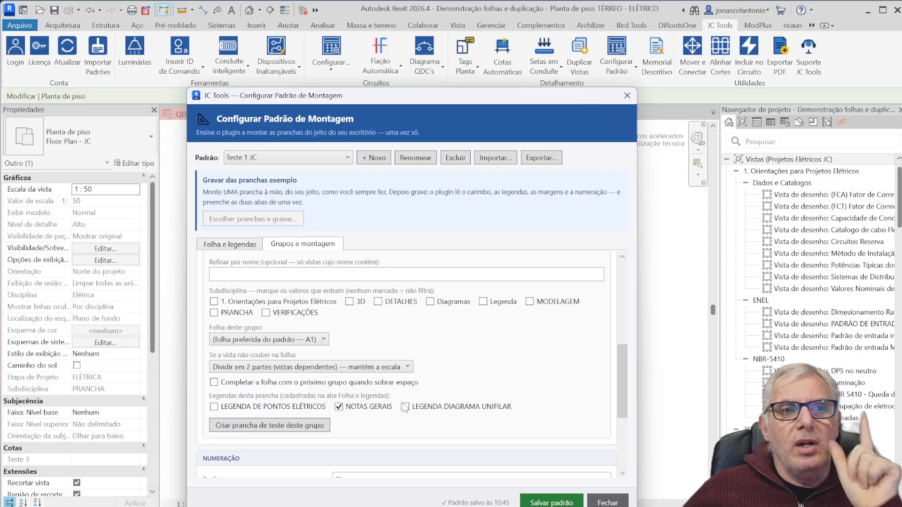
click(551, 503)
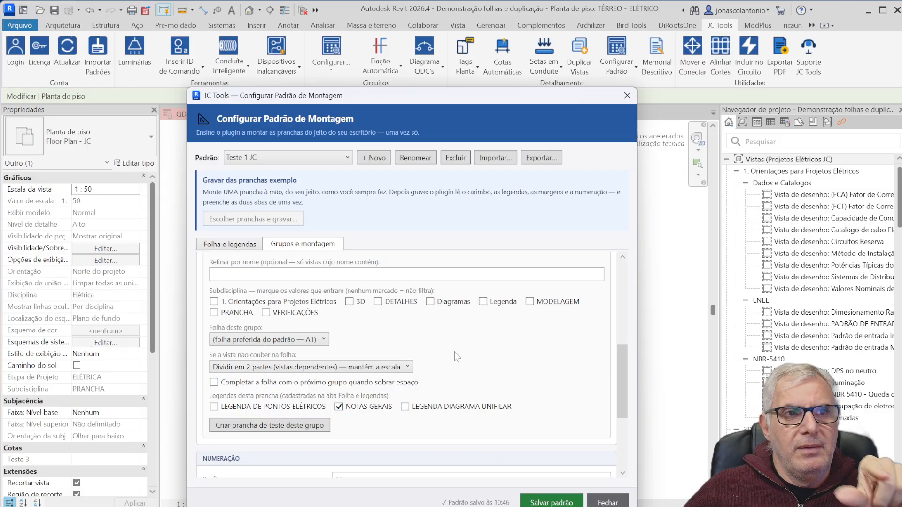
Step: Assign the LEGENDA DE PONTOS ELÉTRICOS and NOTAS GERAIS legends to the PLANTAS DE SISTEMAS sheet group
scroll(449, 357, up, 8)
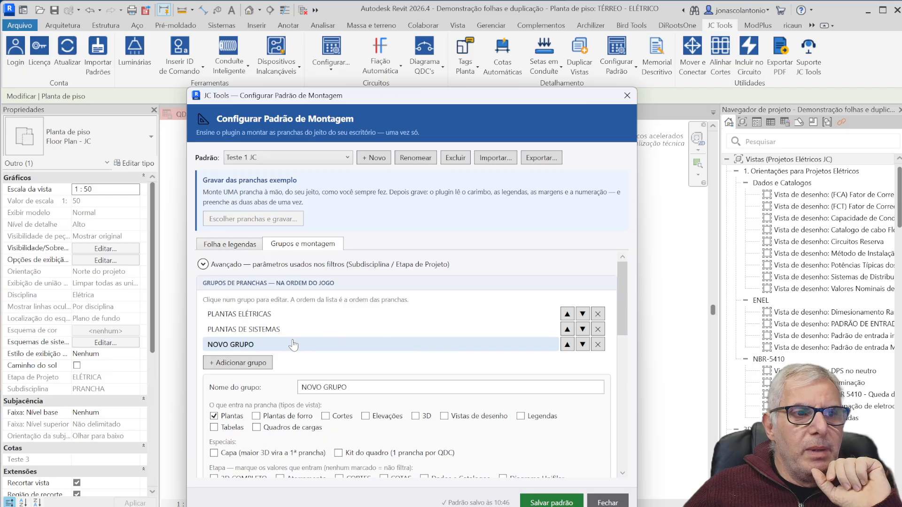
click(275, 331)
scroll(367, 381, down, 9)
scroll(366, 381, down, 1)
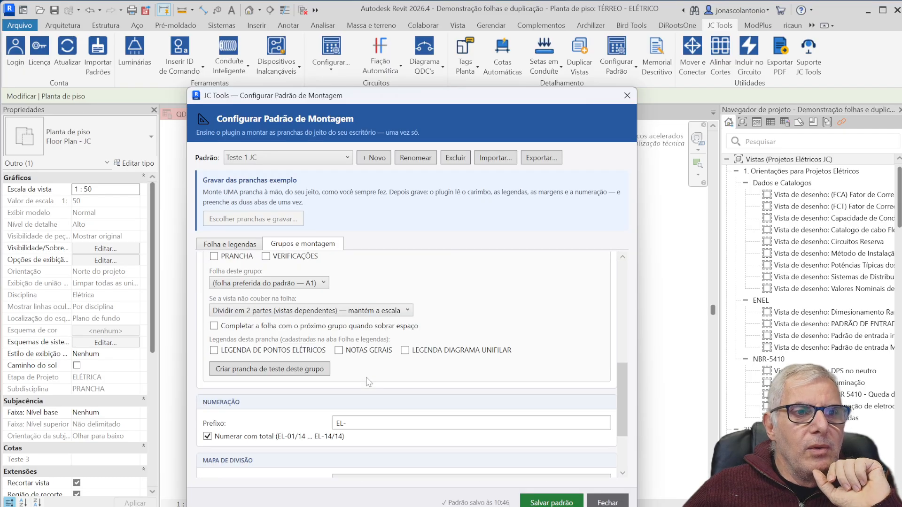
click(214, 350)
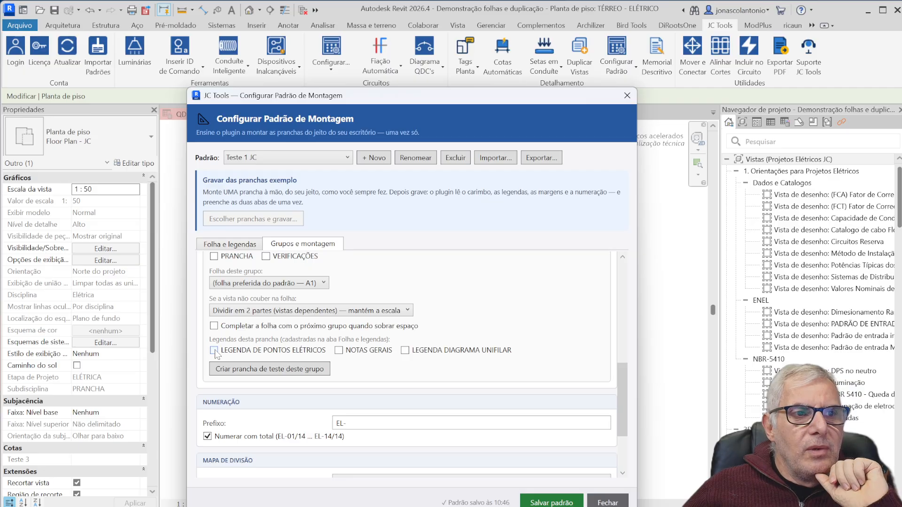
click(339, 350)
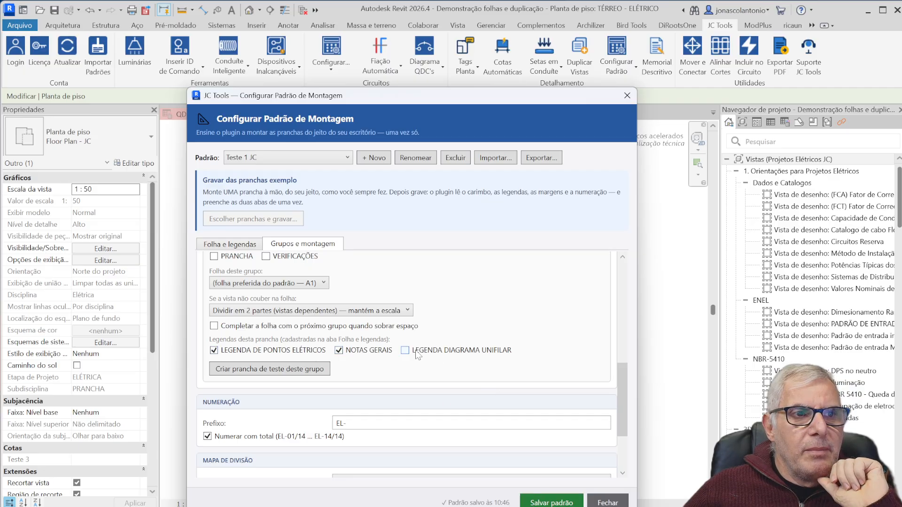
Step: Add a new sheet group named QUADRO ELÉTRICO to the Teste 1 JC standard
scroll(336, 329, up, 10)
scroll(337, 329, up, 1)
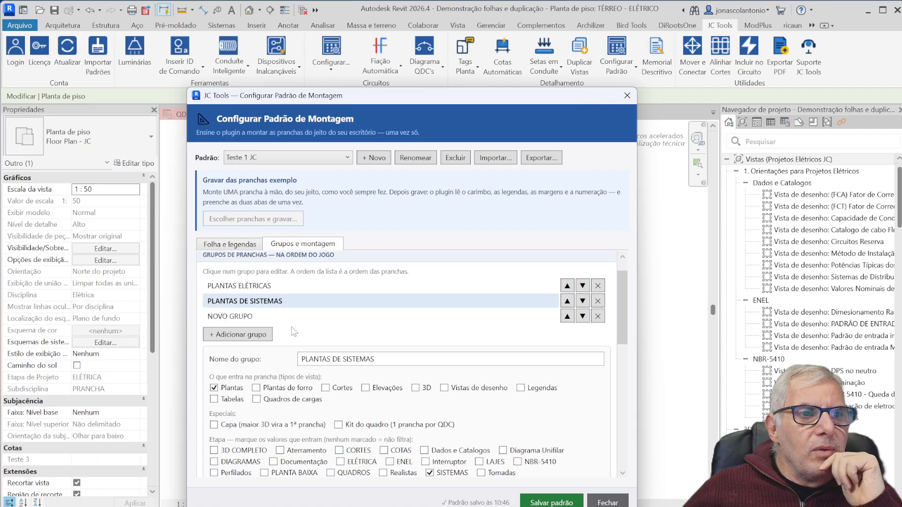
click(258, 337)
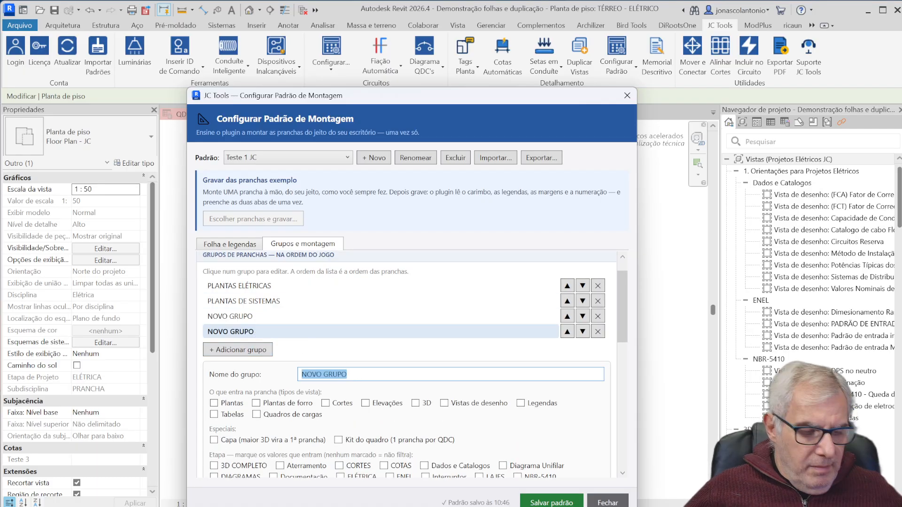
text(quadro e)
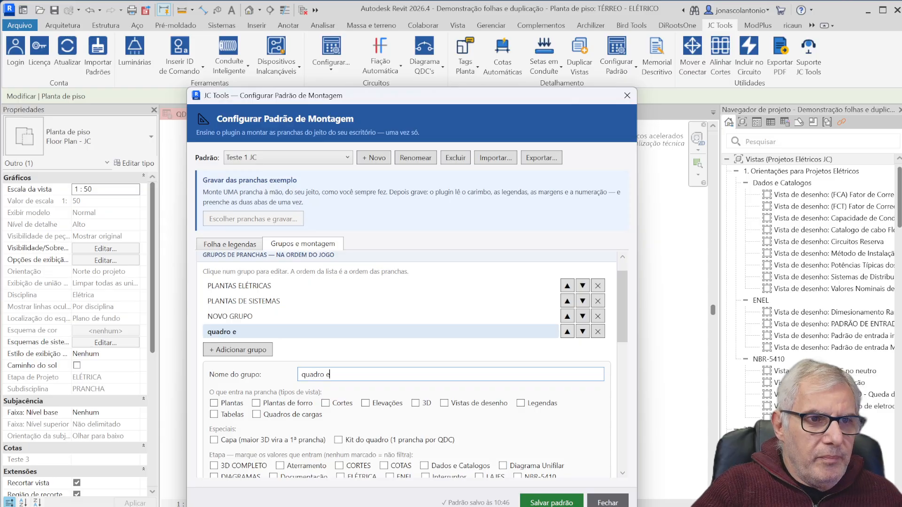
key(BackSpace)
key(BackSpace)
key(BackSpace)
key(BackSpace)
key(BackSpace)
key(BackSpace)
key(BackSpace)
text(Q)
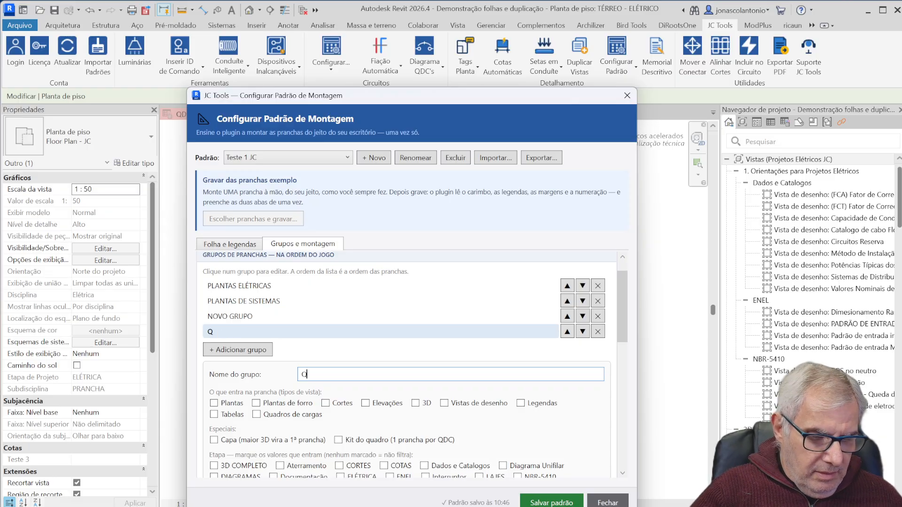
text(UADRO ELÉTRICO)
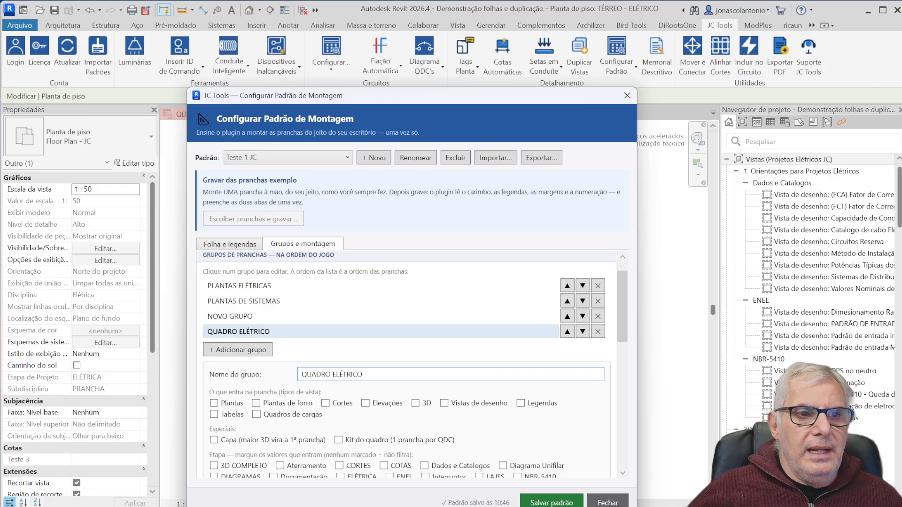
Step: Set the QUADRO ELÉTRICO group to Kit do quadro with the LEGENDA DIAGRAMA UNIFILAR legend, and save the standard
scroll(420, 349, down, 3)
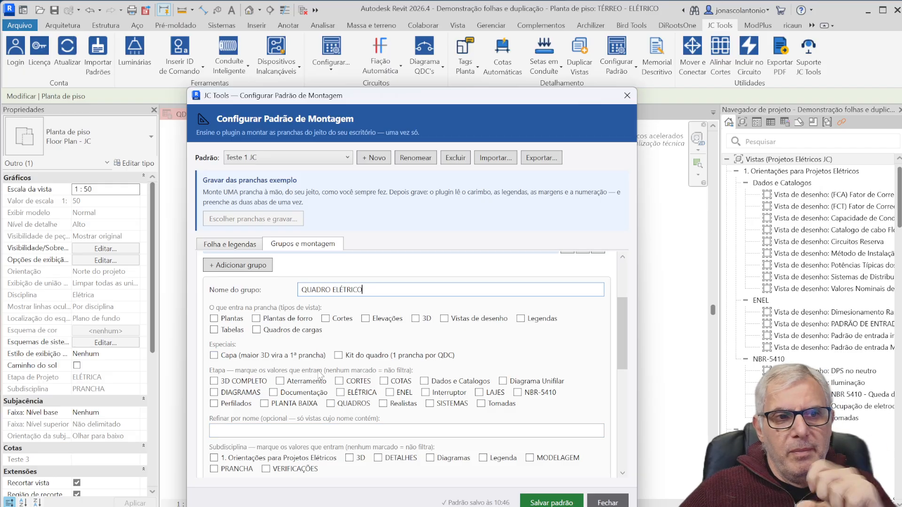
scroll(318, 371, down, 1)
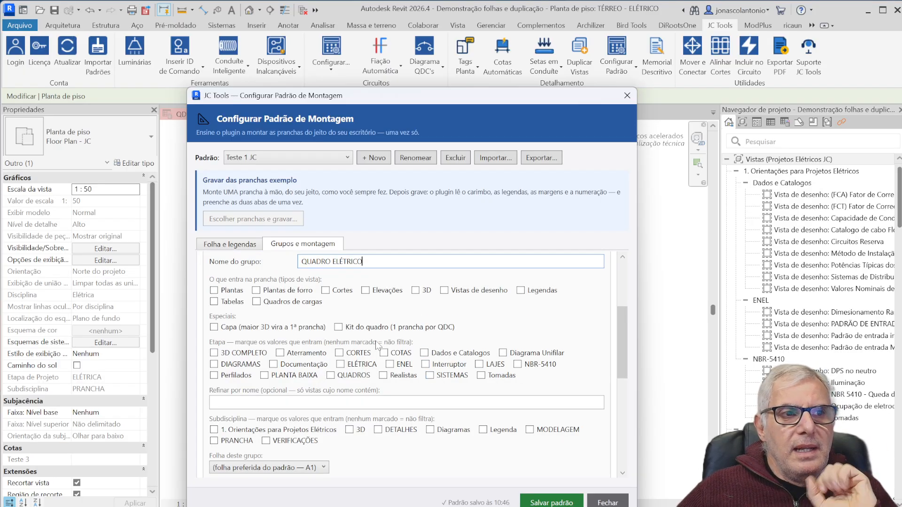
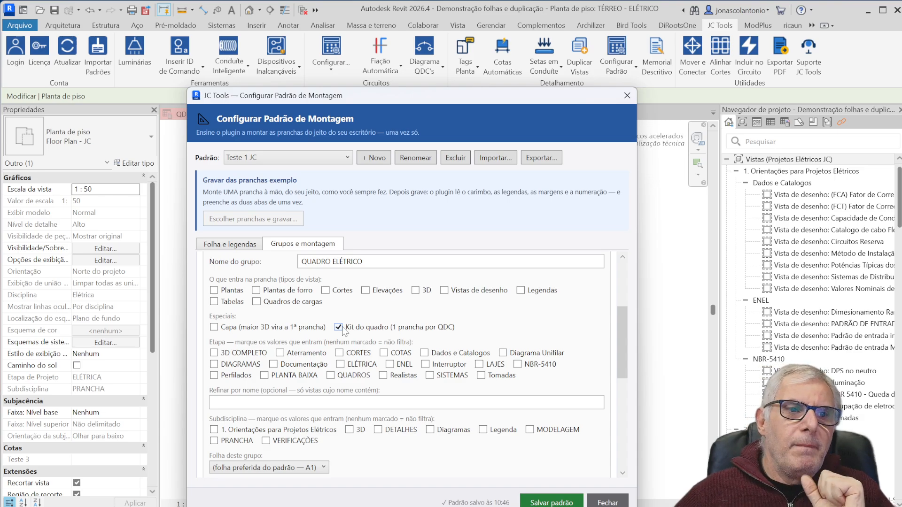
scroll(342, 329, down, 5)
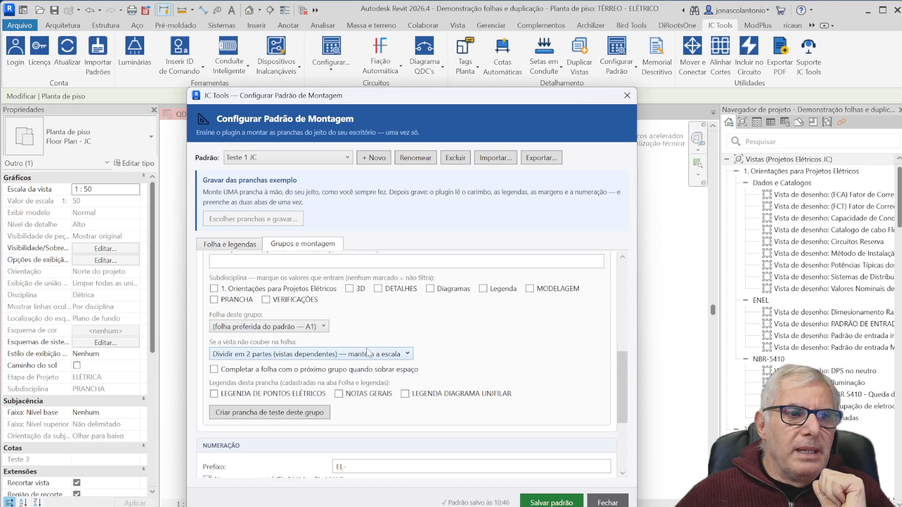
scroll(368, 353, down, 2)
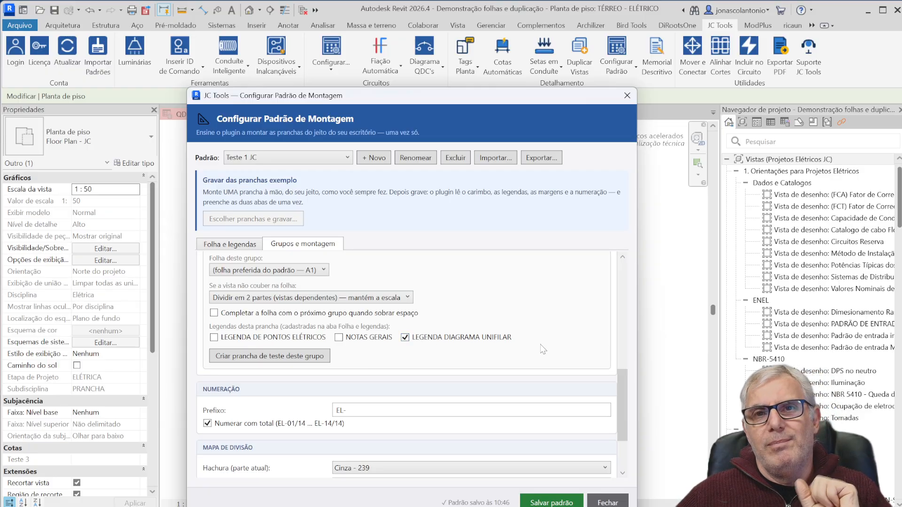
click(557, 502)
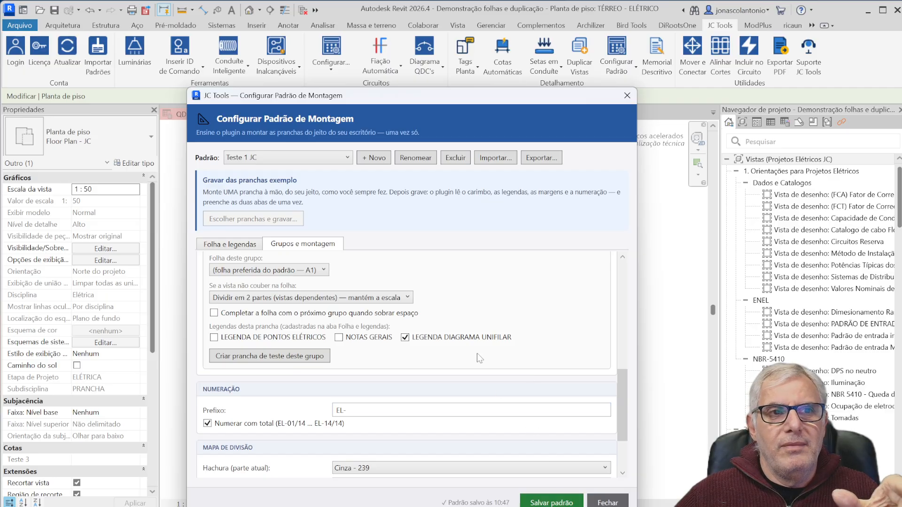
Step: Add a new sheet group named 3D GERAL to the Teste 1 JC standard
scroll(377, 316, up, 2)
scroll(377, 316, up, 5)
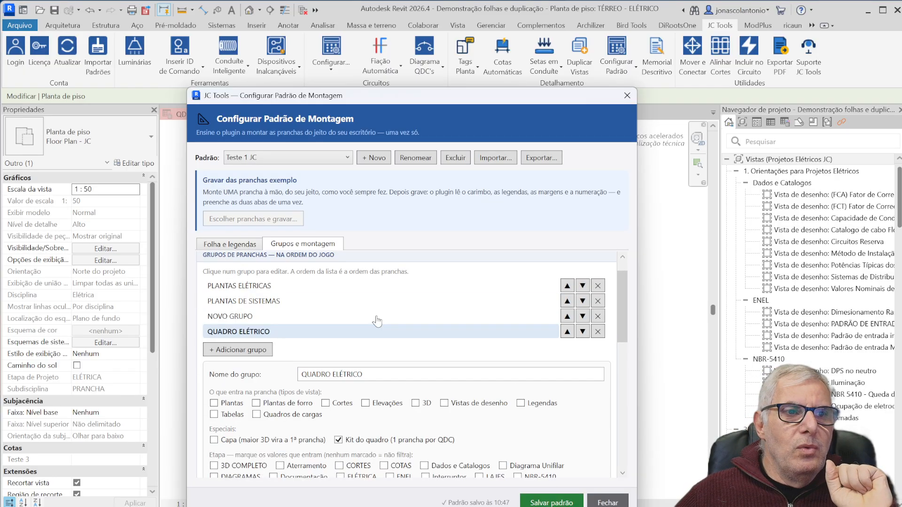
click(254, 378)
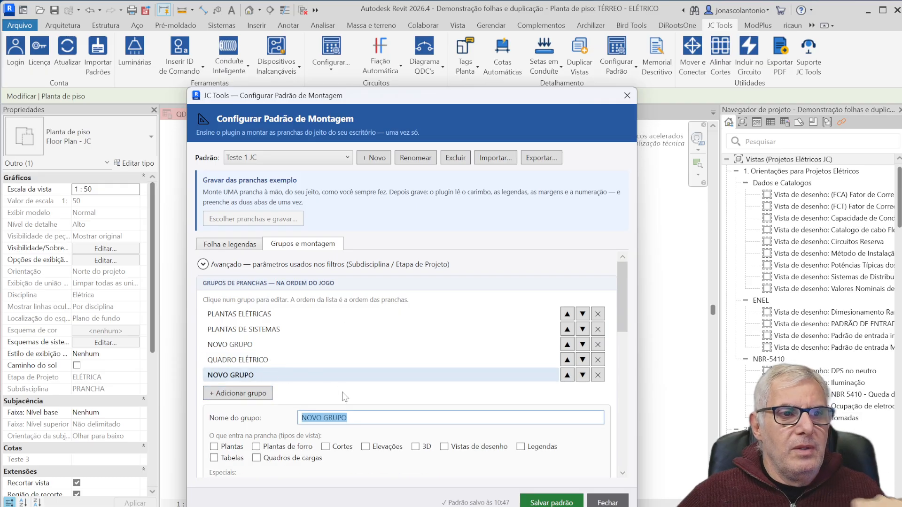
text(3D)
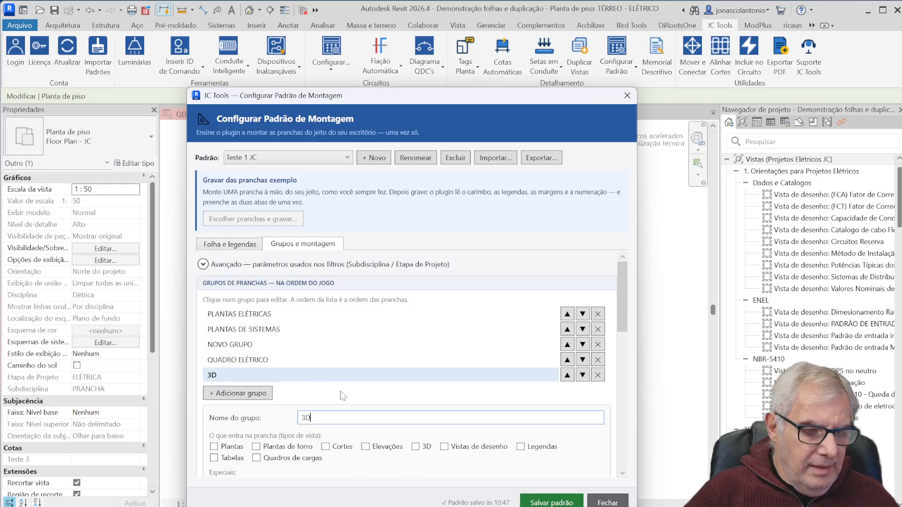
text( GERAL)
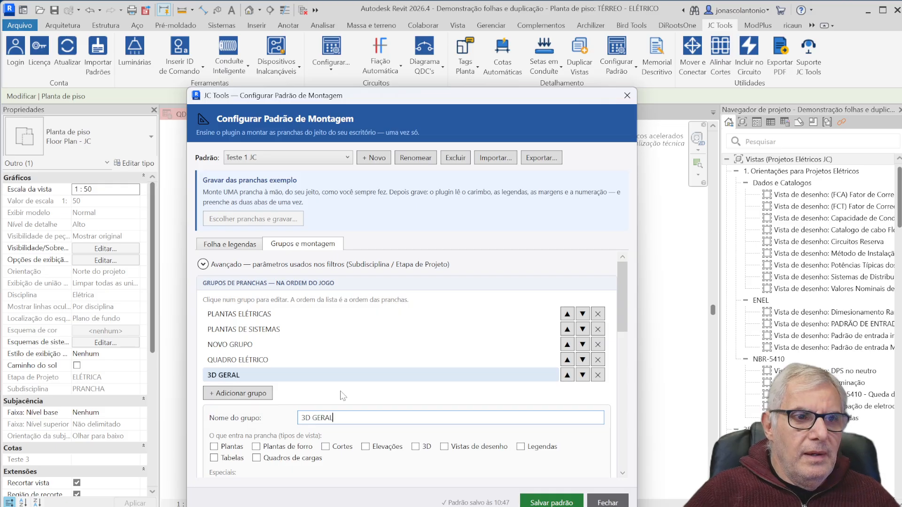
Step: Enable only the Capa special option for the 3D GERAL group, leaving all view types off, then save the standard and close the configuration
scroll(331, 389, down, 3)
scroll(331, 387, down, 1)
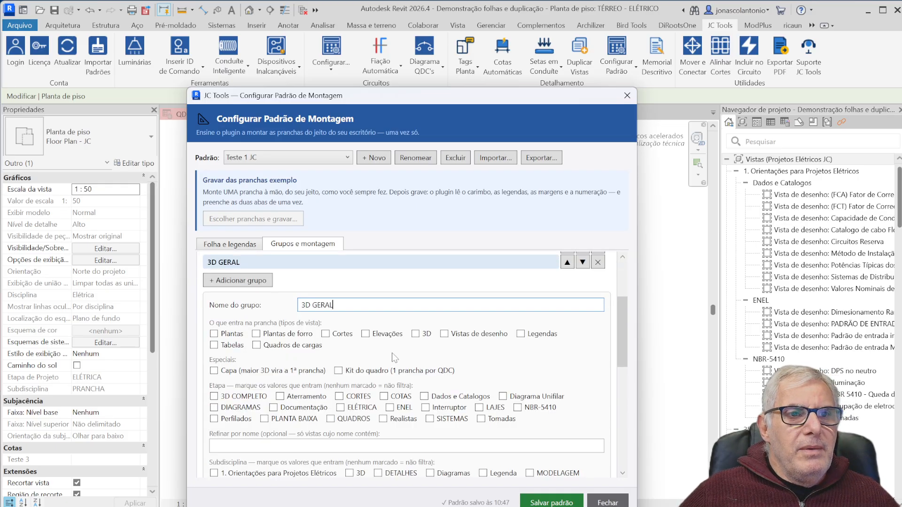
click(415, 334)
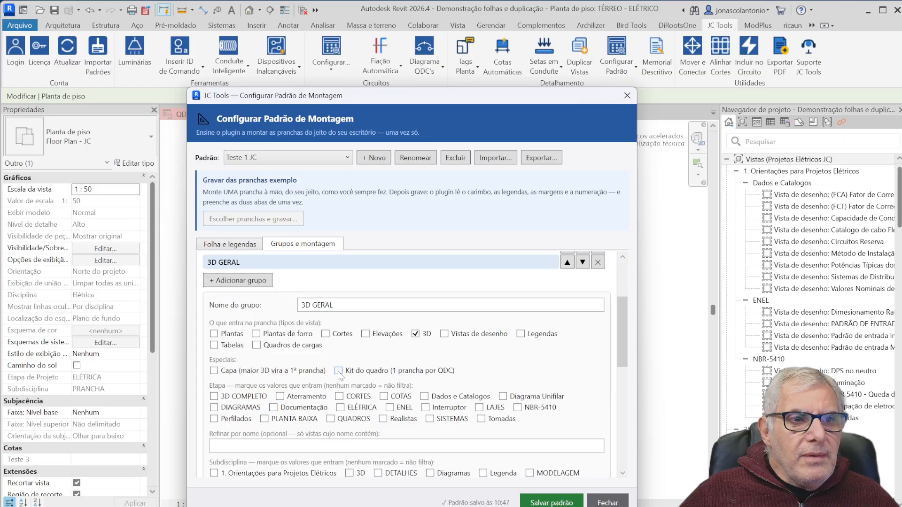
click(214, 371)
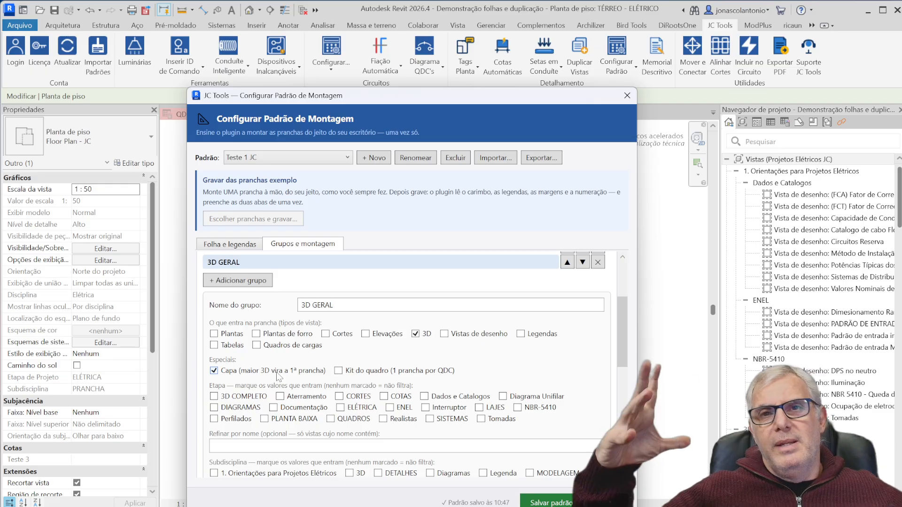
click(416, 334)
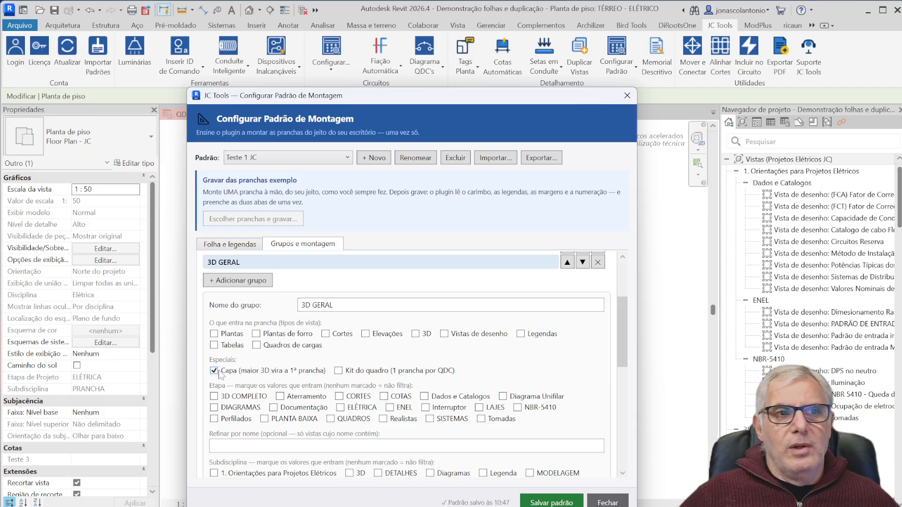
scroll(241, 372, down, 3)
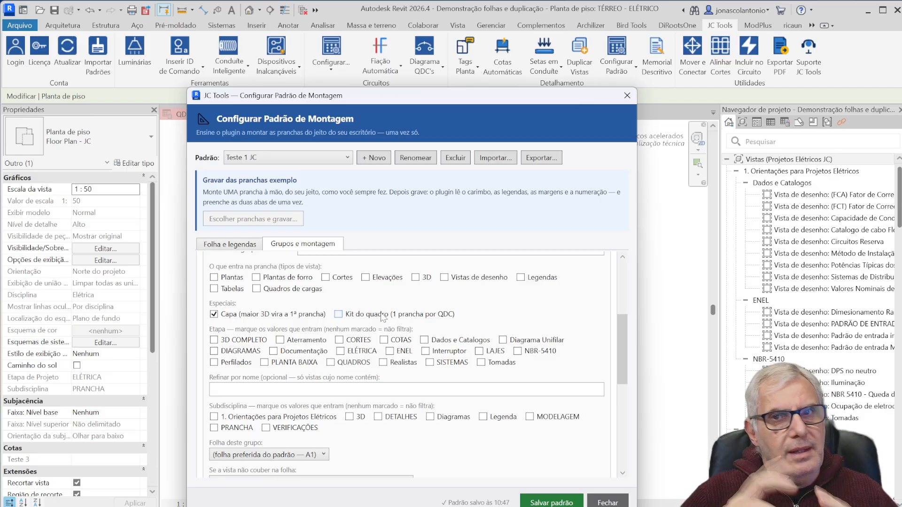
scroll(383, 317, down, 3)
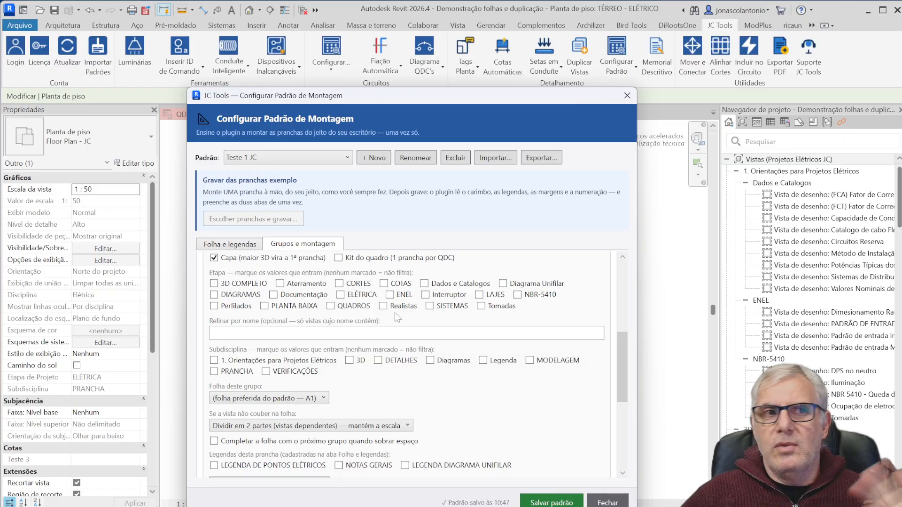
scroll(394, 312, up, 3)
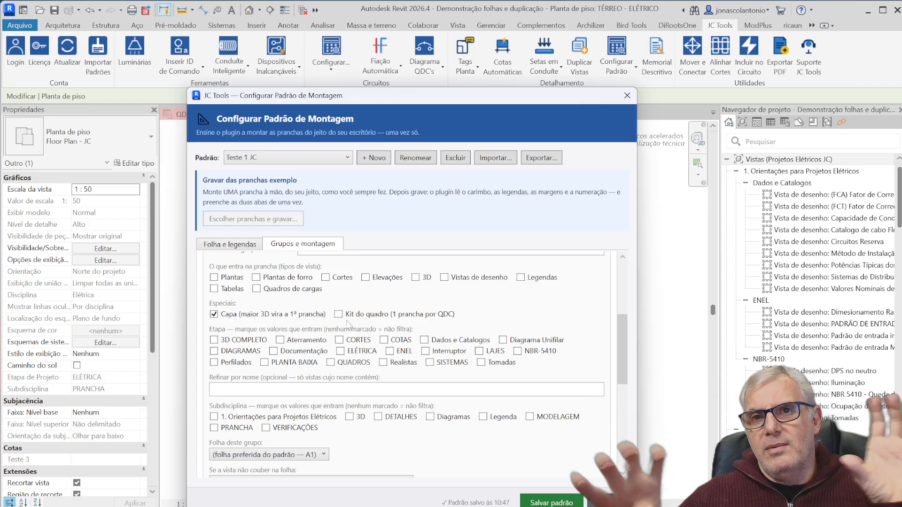
scroll(348, 324, down, 3)
scroll(348, 324, down, 3)
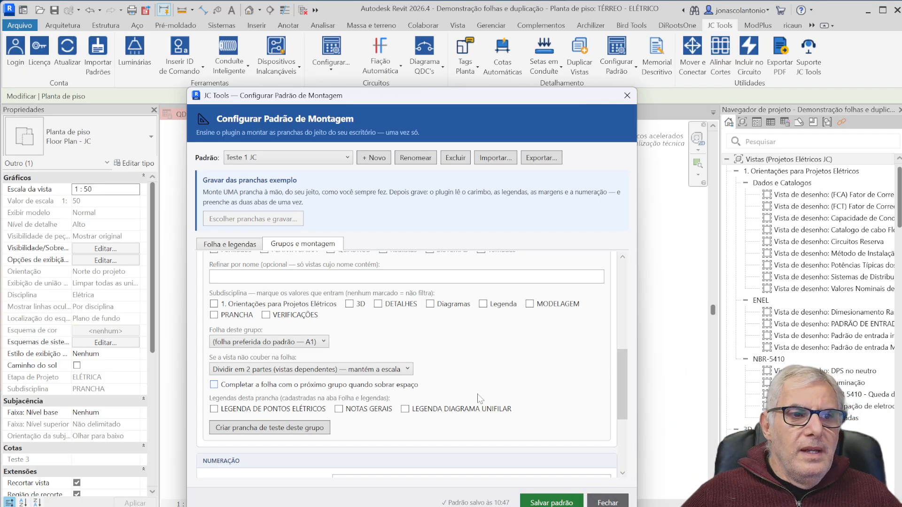
click(548, 503)
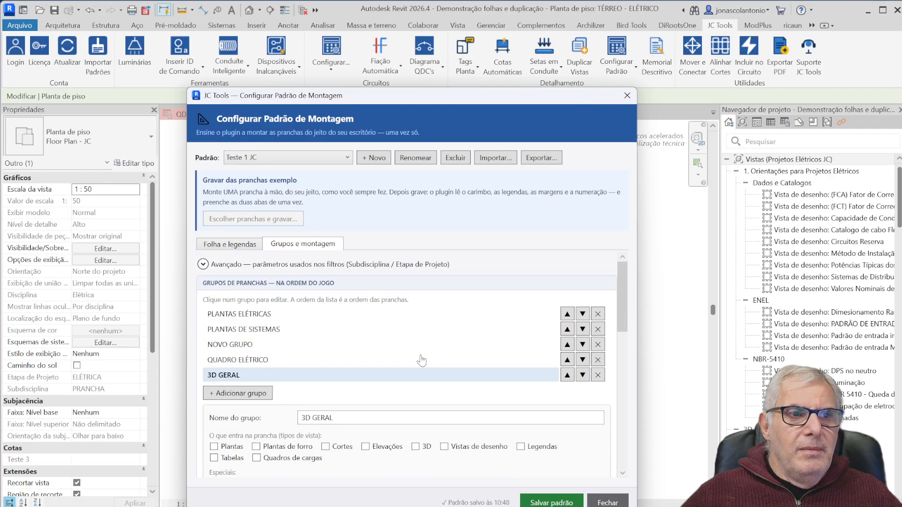
click(608, 502)
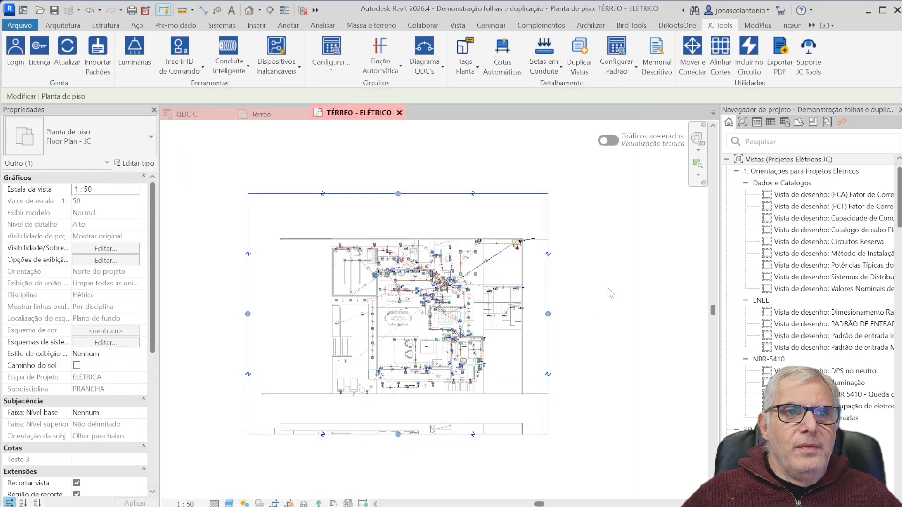
Step: Review the Teste 1 JC sheet groups in the Montagem de Pranchas dialog, and cancel without creating sheets
click(631, 67)
click(642, 90)
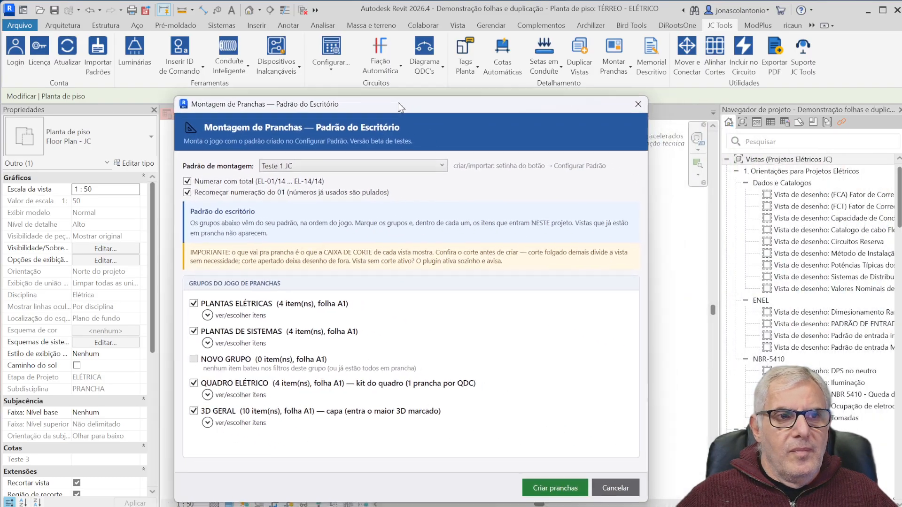
drag(398, 103, 416, 93)
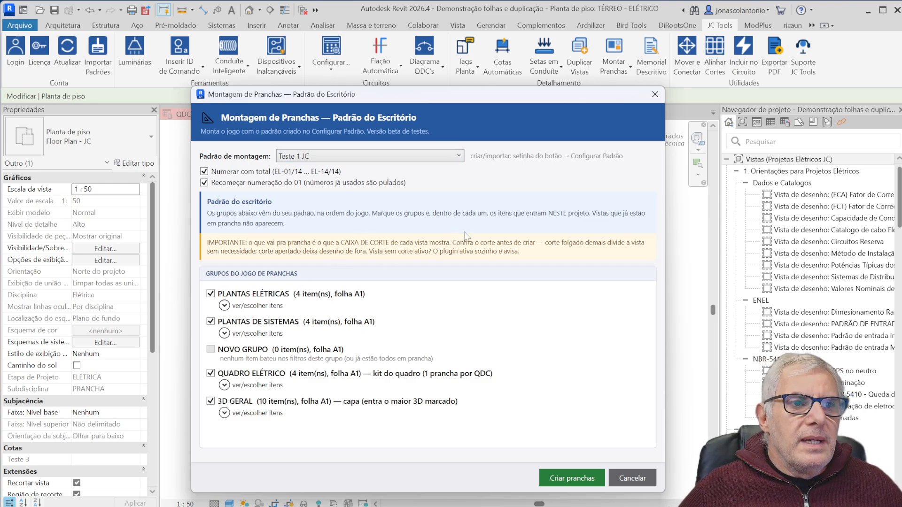
click(616, 480)
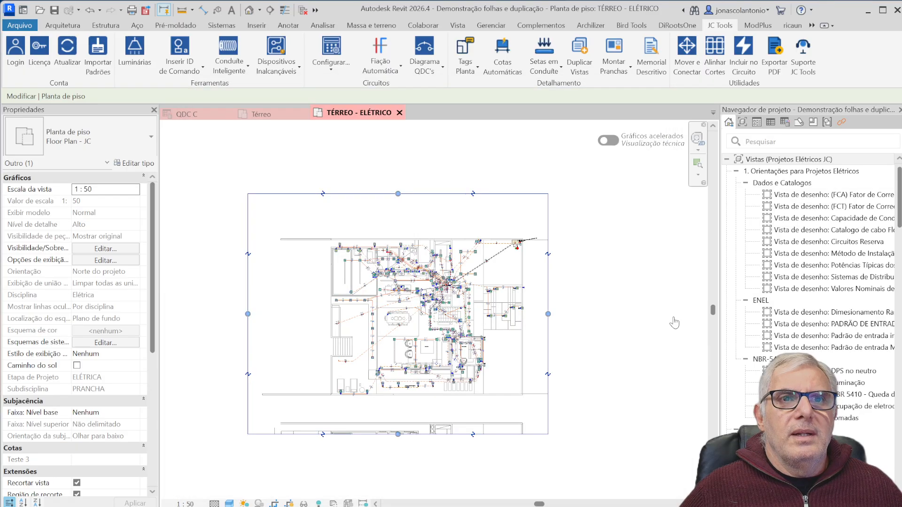
Step: Open the assembly standard configuration and delete the leftover NOVO GRUPO sheet group from the Teste 1 JC standard
click(625, 73)
click(641, 114)
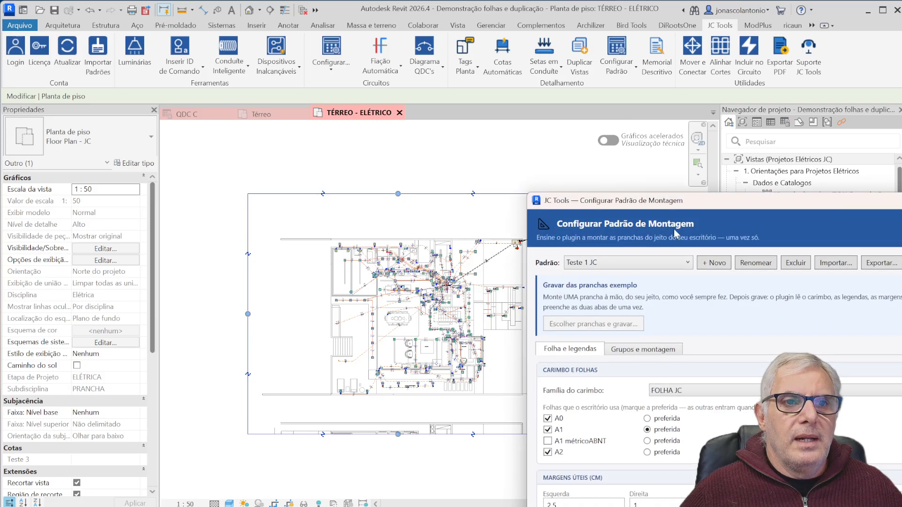
drag(674, 229, 380, 139)
click(360, 259)
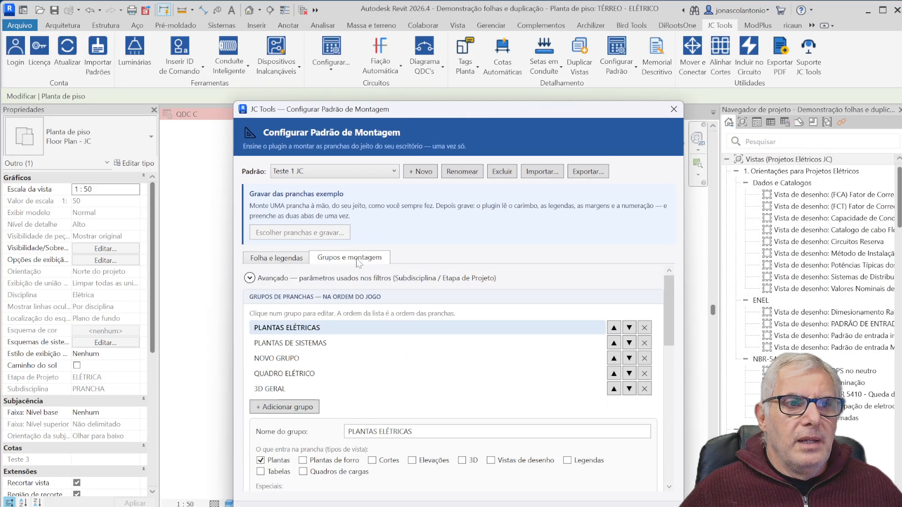
click(299, 360)
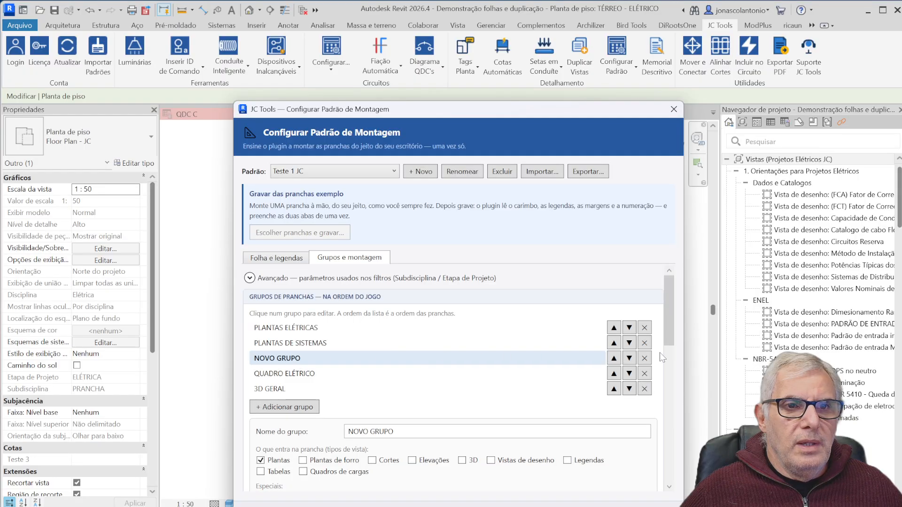
click(644, 359)
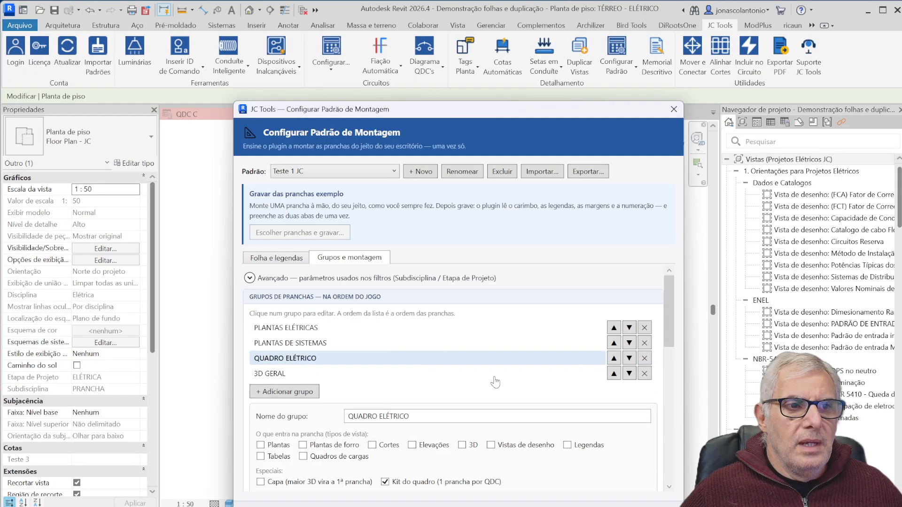
Step: Review the settings of the PLANTAS DE SISTEMAS, QUADRO ELÉTRICO and 3D GERAL groups, and close the configuration
scroll(384, 371, down, 1)
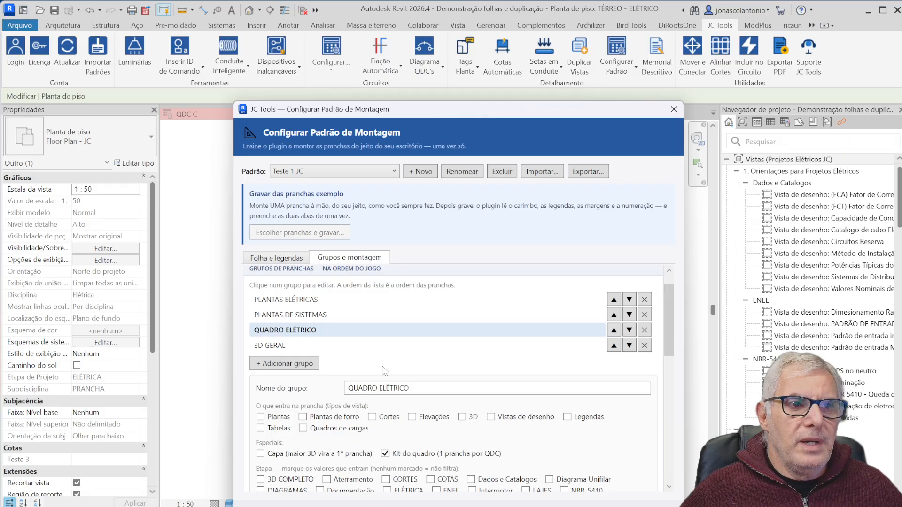
scroll(384, 371, down, 3)
scroll(383, 371, up, 2)
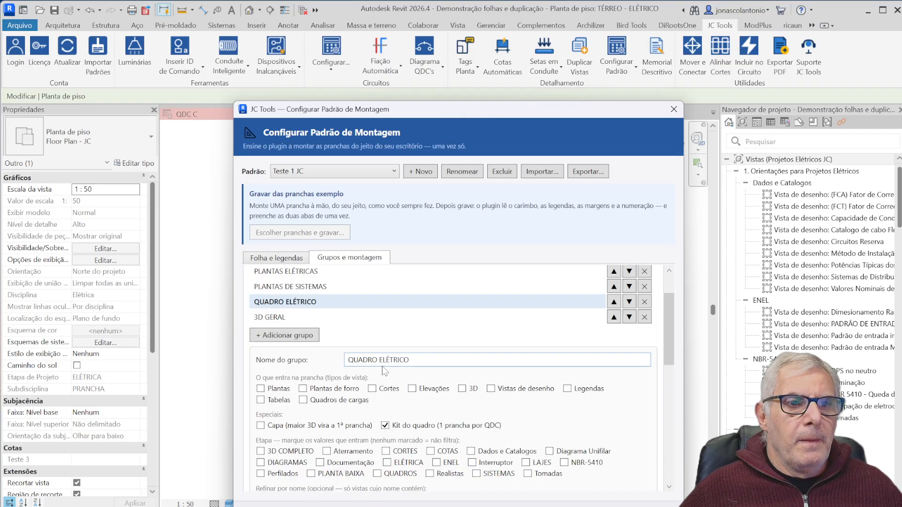
scroll(384, 371, up, 1)
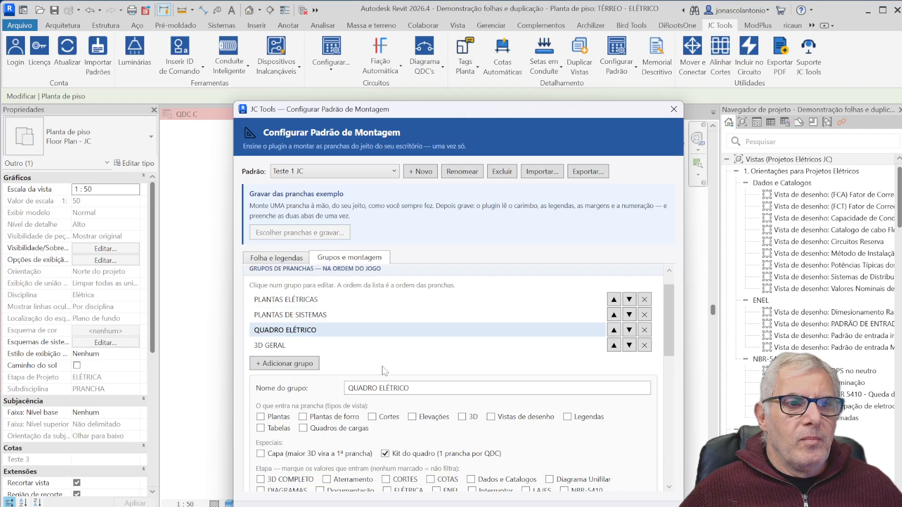
click(312, 315)
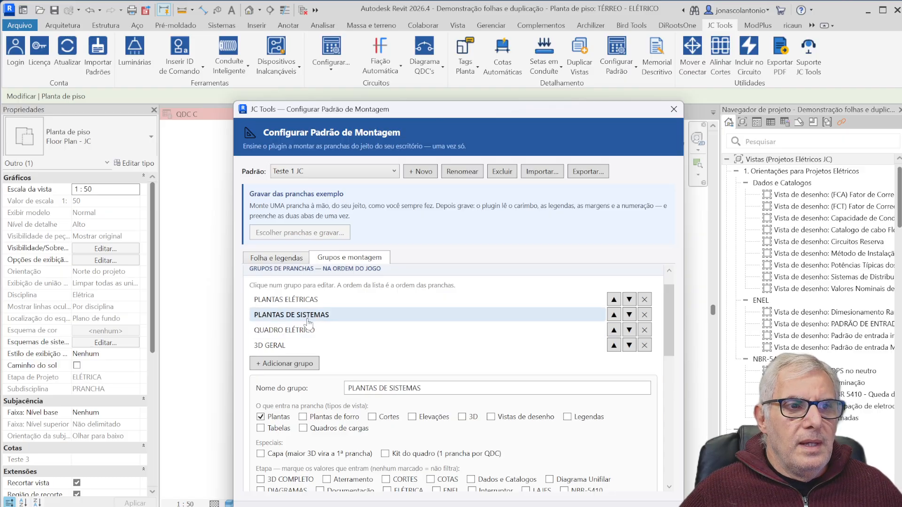
click(305, 331)
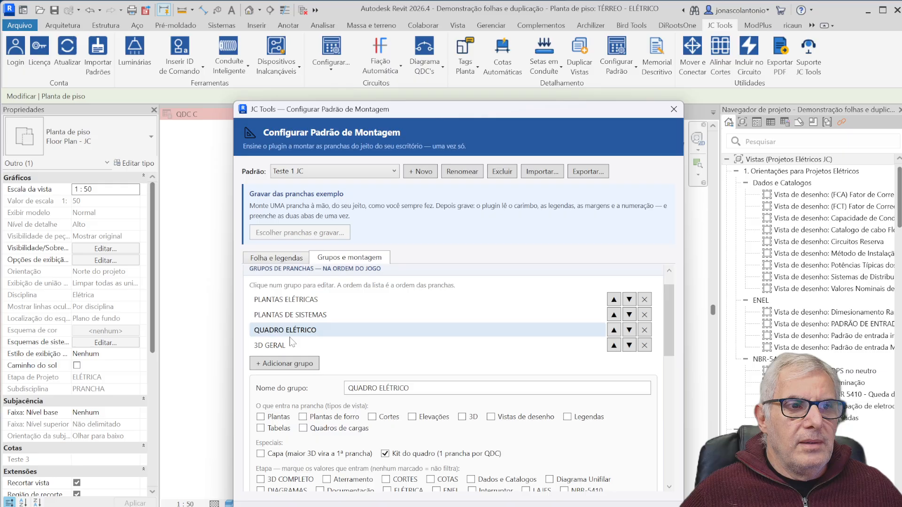
click(288, 346)
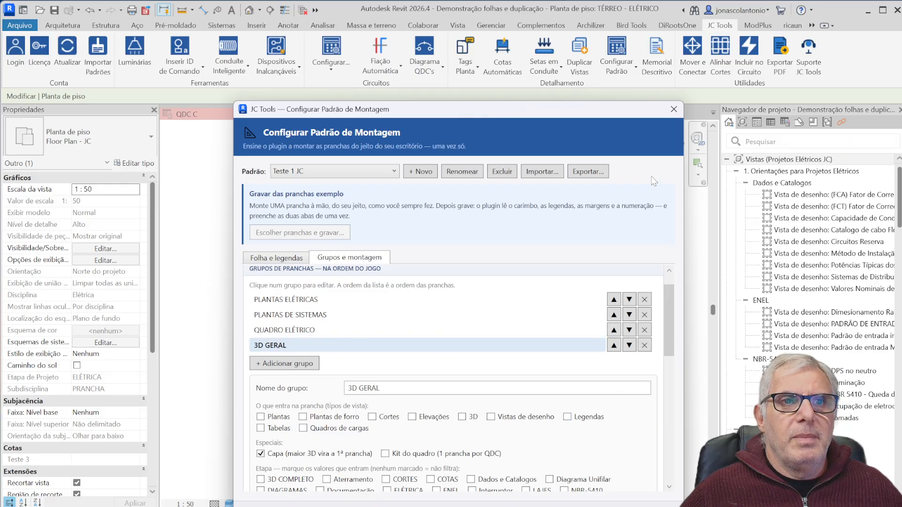
click(673, 111)
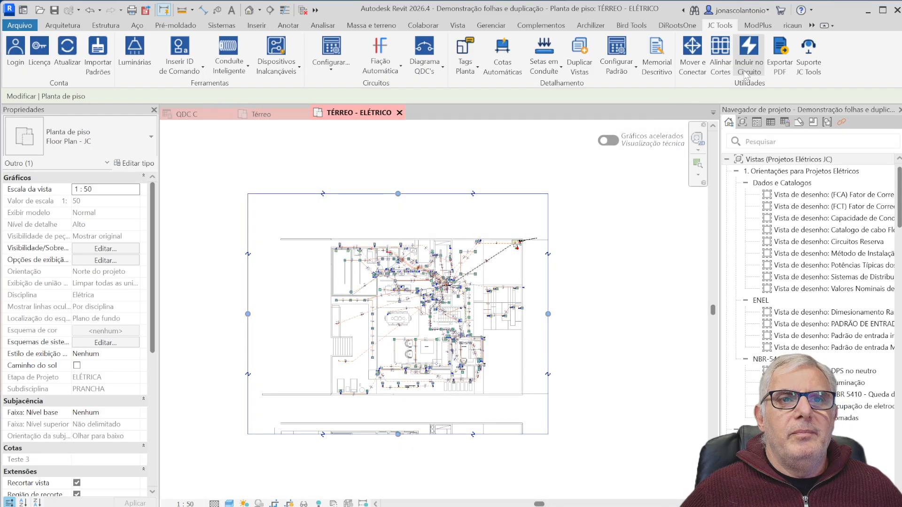
Step: Check the cleaned-up Teste 1 JC group list in the Montagem de Pranchas dialog, and close it without creating sheets
click(636, 71)
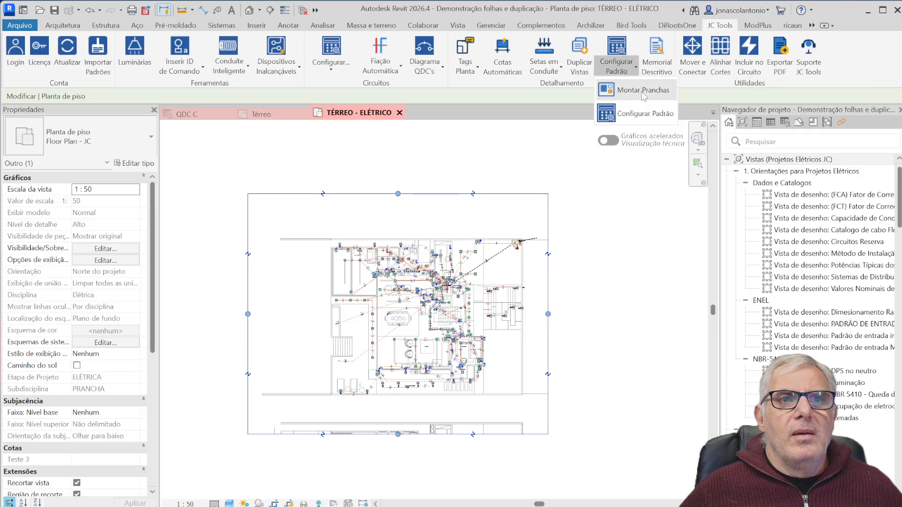
click(641, 91)
drag(671, 215, 308, 135)
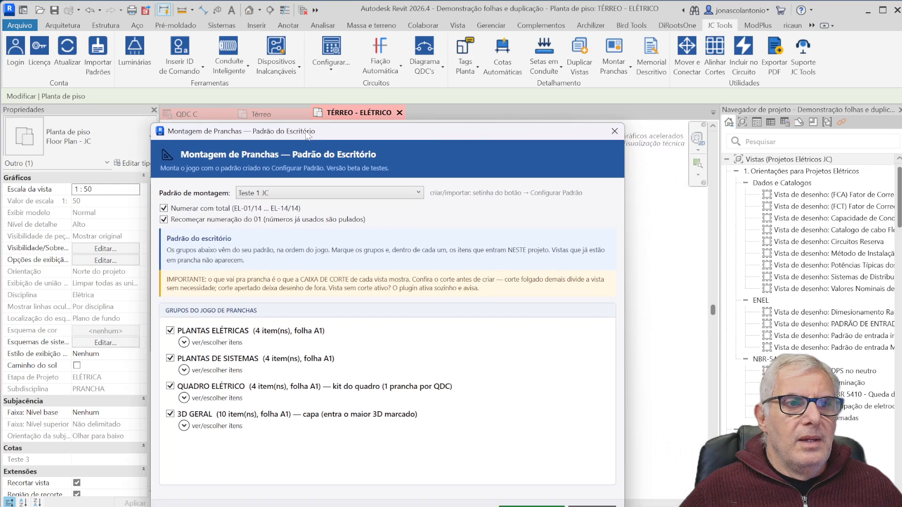
click(614, 133)
Step: Locate the TÉRREO - ELÉTRICO plan in the project browser and clear the selection of its crop region
scroll(807, 336, down, 10)
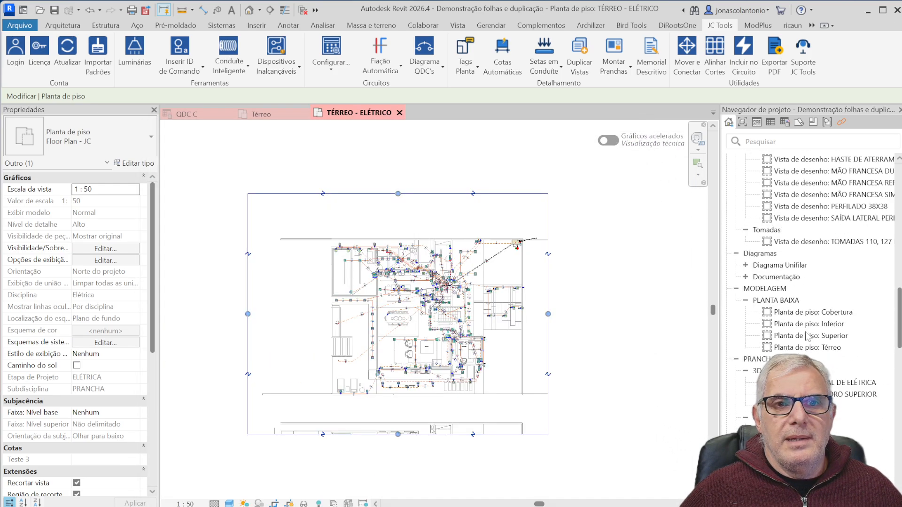
scroll(807, 336, down, 10)
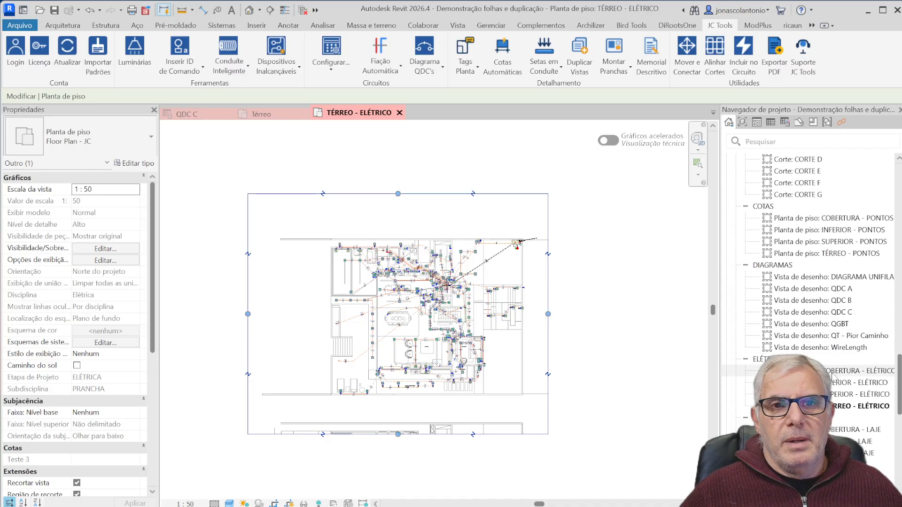
click(837, 408)
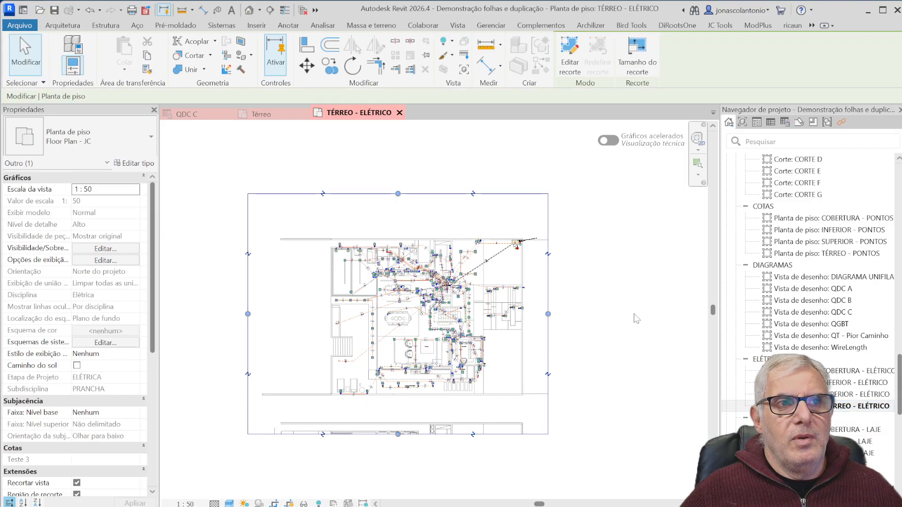
click(634, 301)
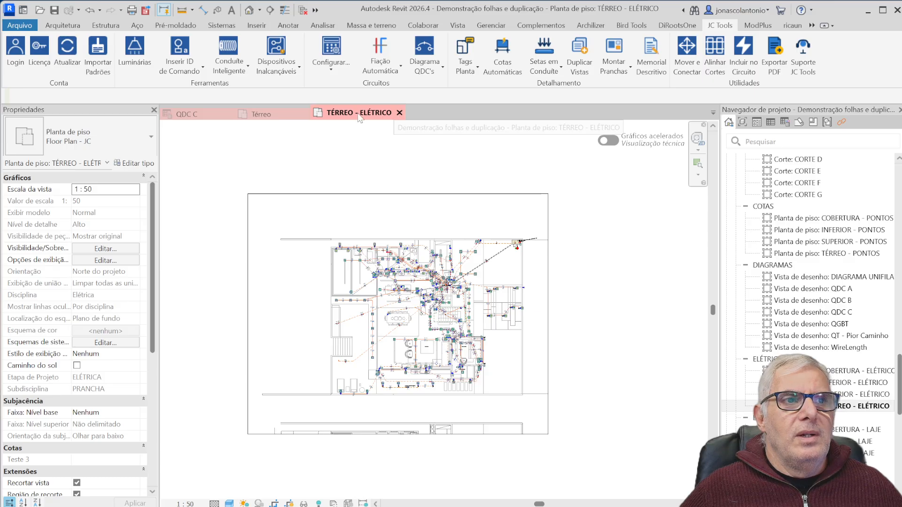
Step: Start assembling sheets with the Teste 1 JC standard and expand the items of the PLANTAS ELÉTRICAS, PLANTAS DE SISTEMAS and QUADRO ELÉTRICO groups
click(613, 69)
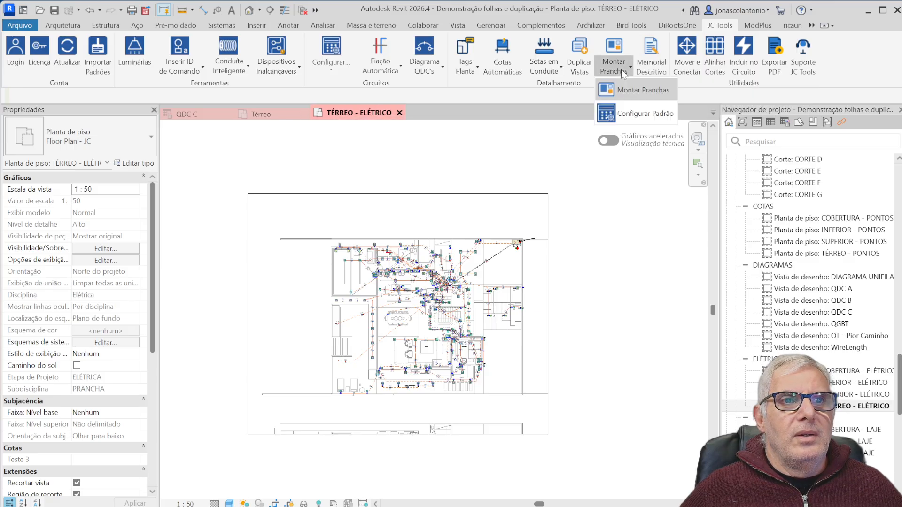
click(643, 90)
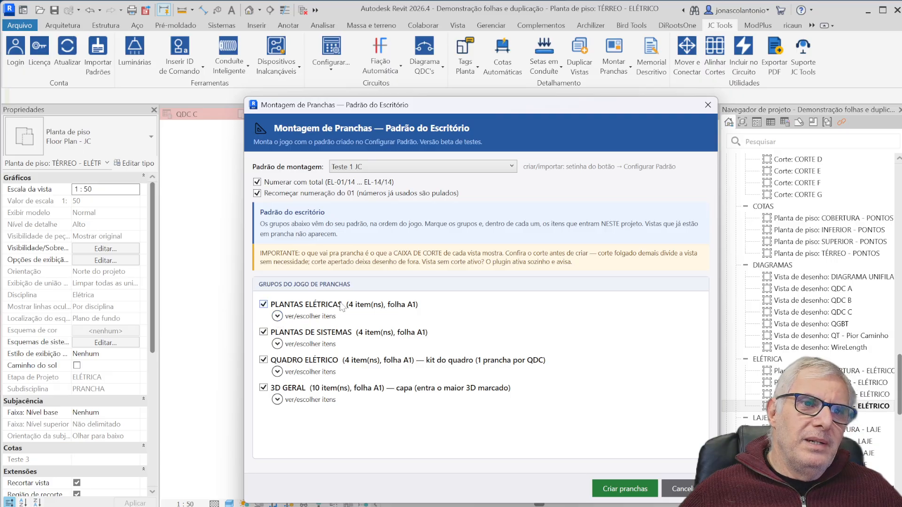
click(277, 316)
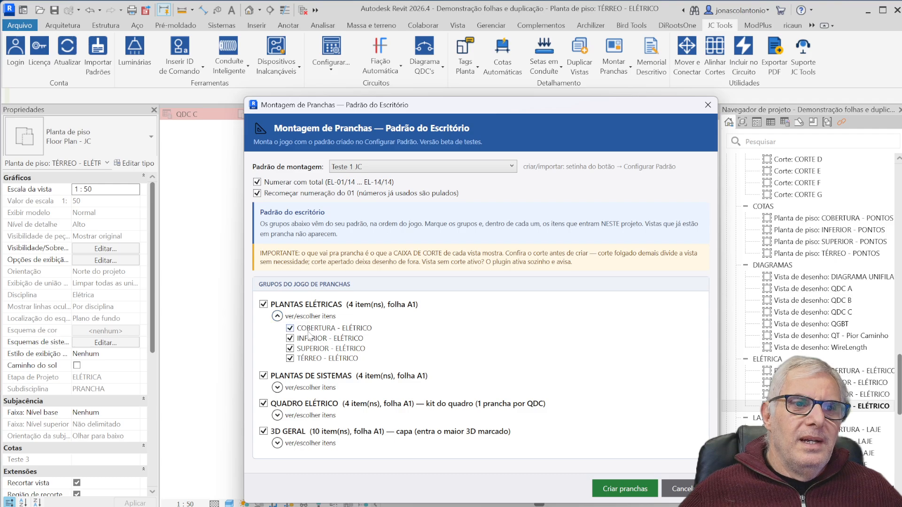
click(278, 387)
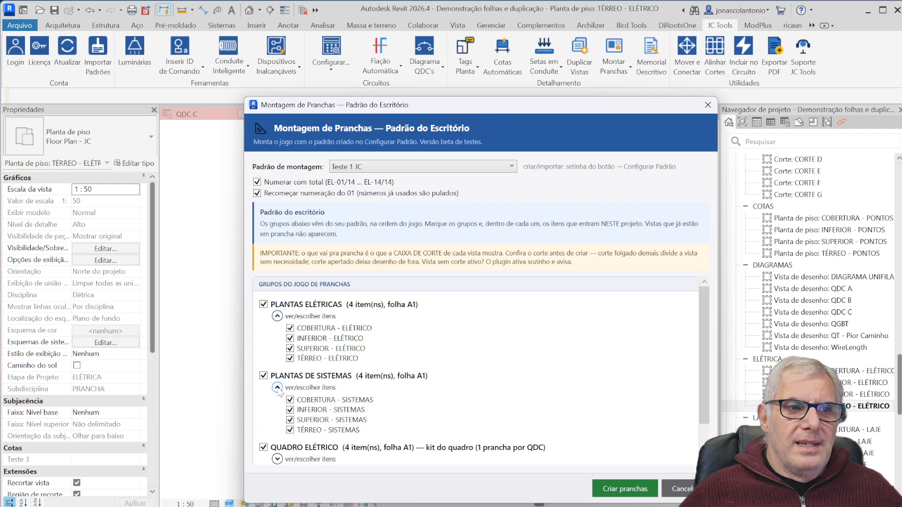
scroll(281, 395, down, 2)
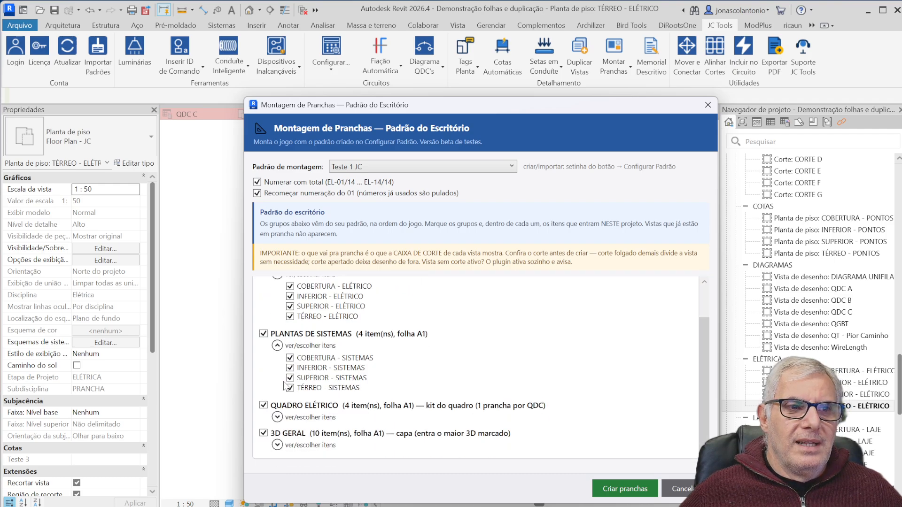
click(277, 417)
scroll(285, 418, down, 2)
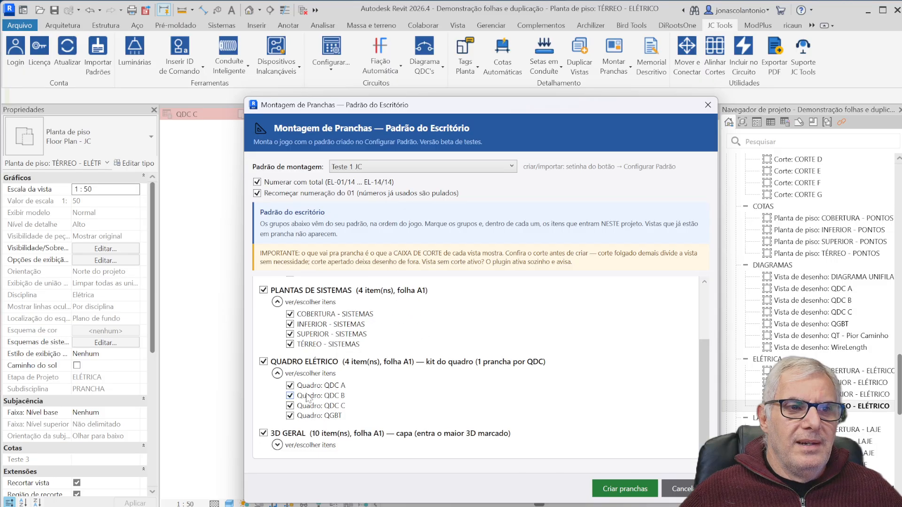
Step: Expand the 3D GERAL group and exclude every 3D view from it except 3D GERAL DE ELÉTRICA
click(277, 441)
scroll(332, 391, down, 3)
scroll(331, 391, down, 1)
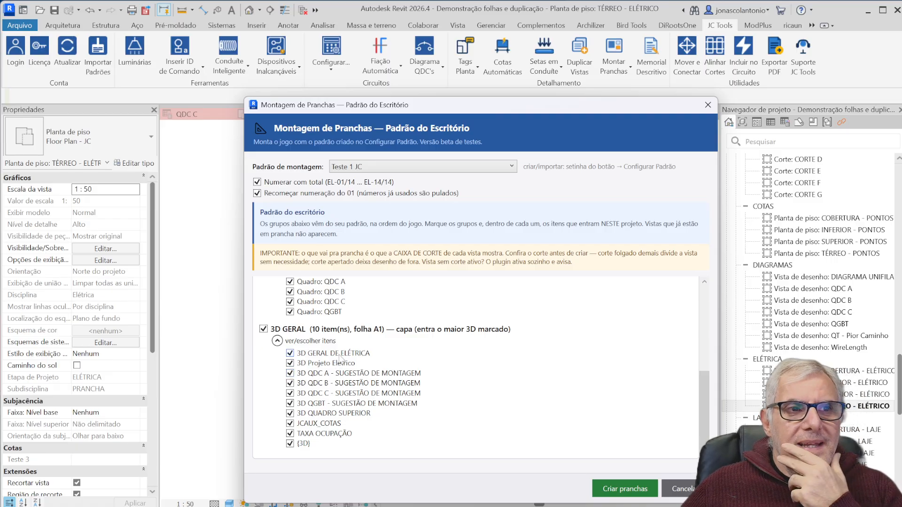
click(289, 363)
click(290, 373)
click(290, 383)
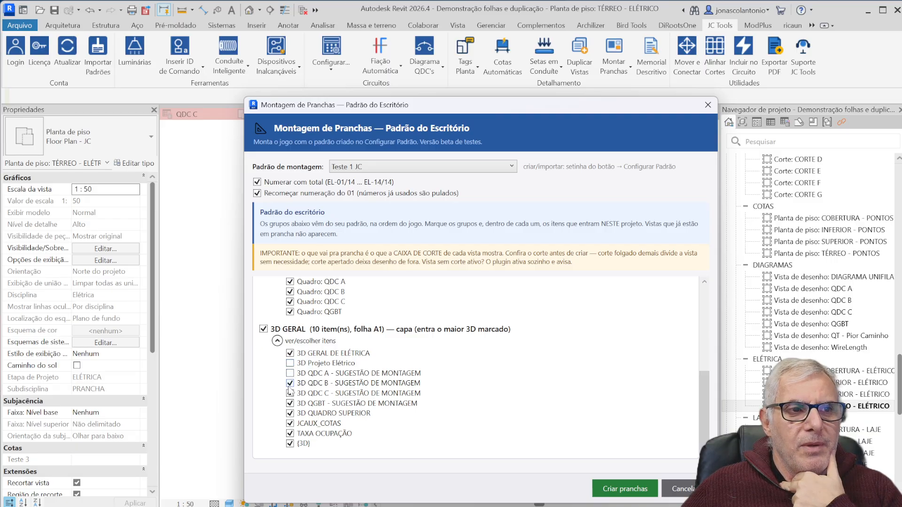
click(289, 393)
click(290, 403)
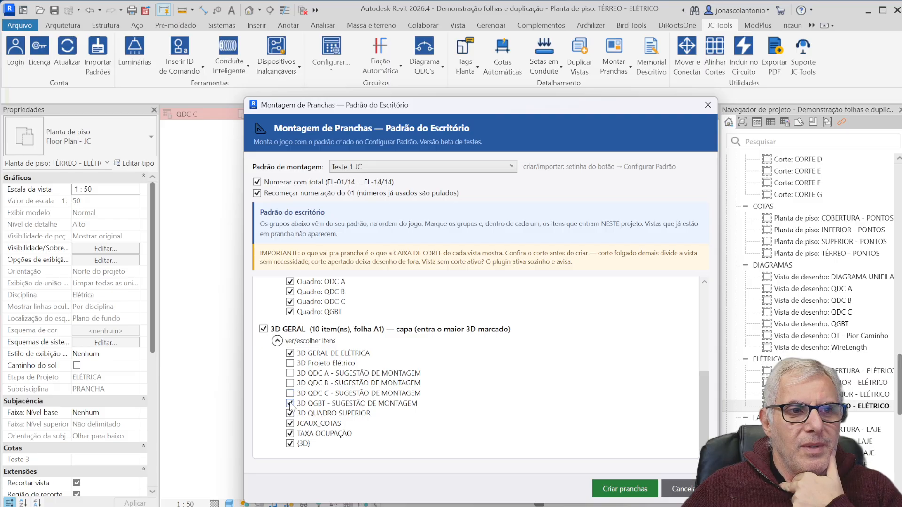
click(290, 413)
click(290, 423)
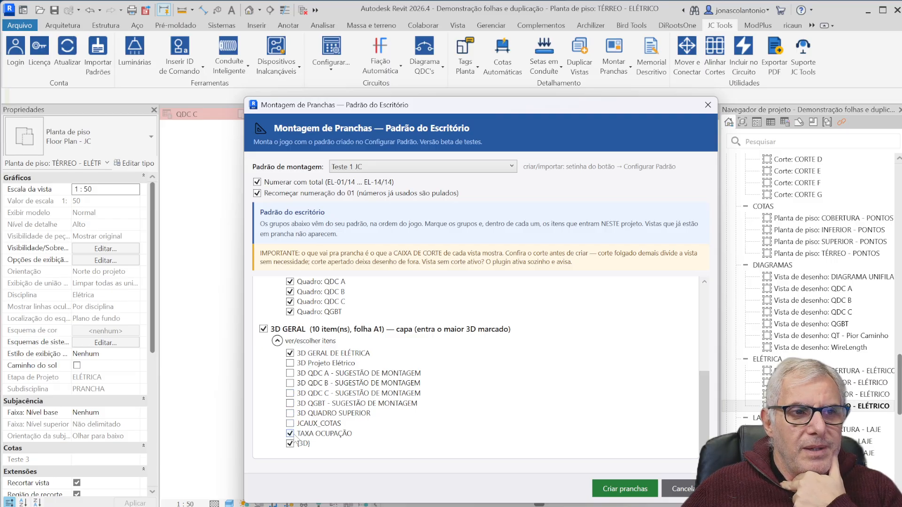
click(290, 434)
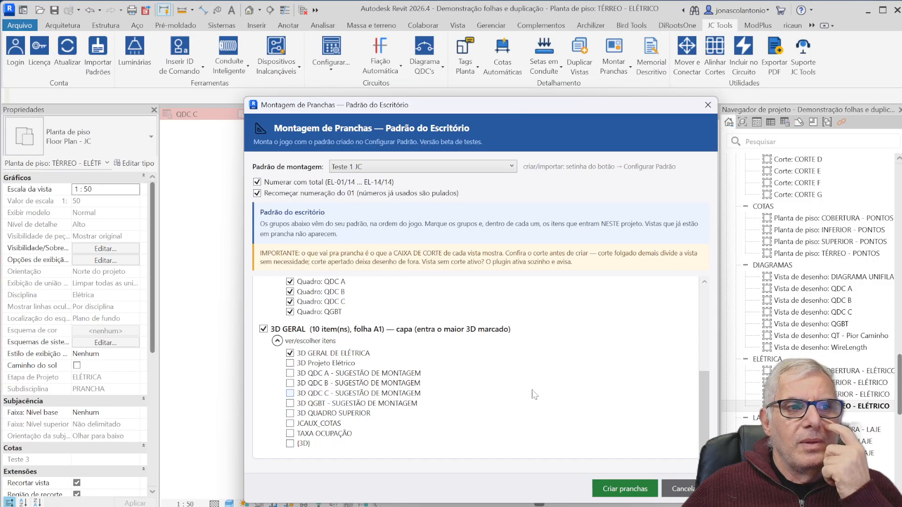
Step: Recheck the selected items in the plan and panel groups, and disable numbering the sheets with the total
scroll(521, 379, up, 5)
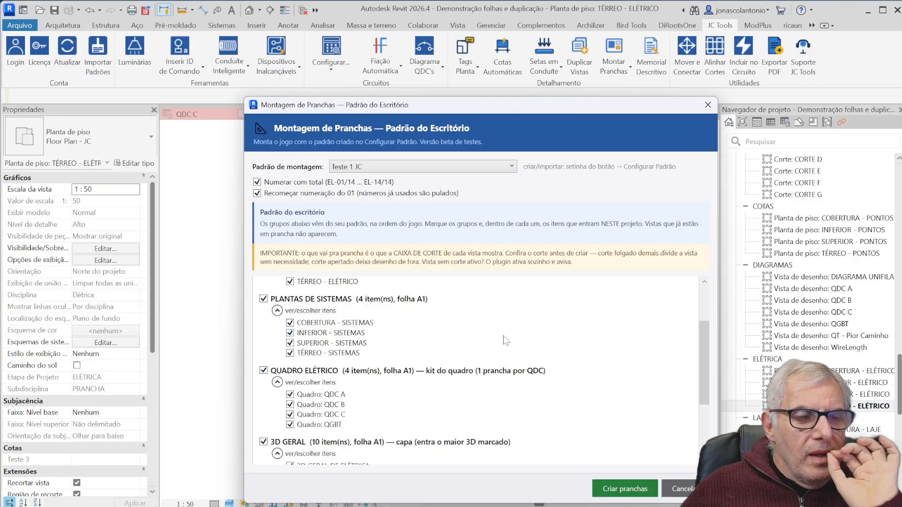
scroll(505, 341, up, 3)
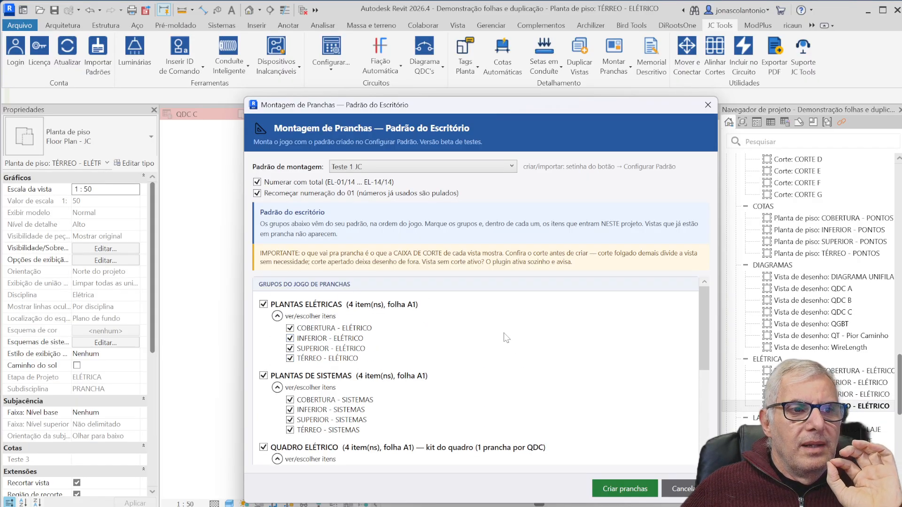
scroll(506, 338, down, 1)
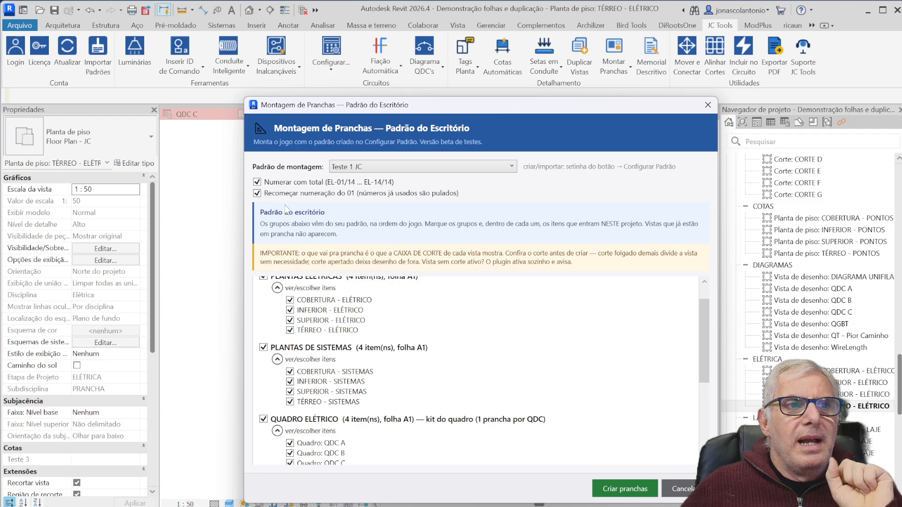
click(258, 183)
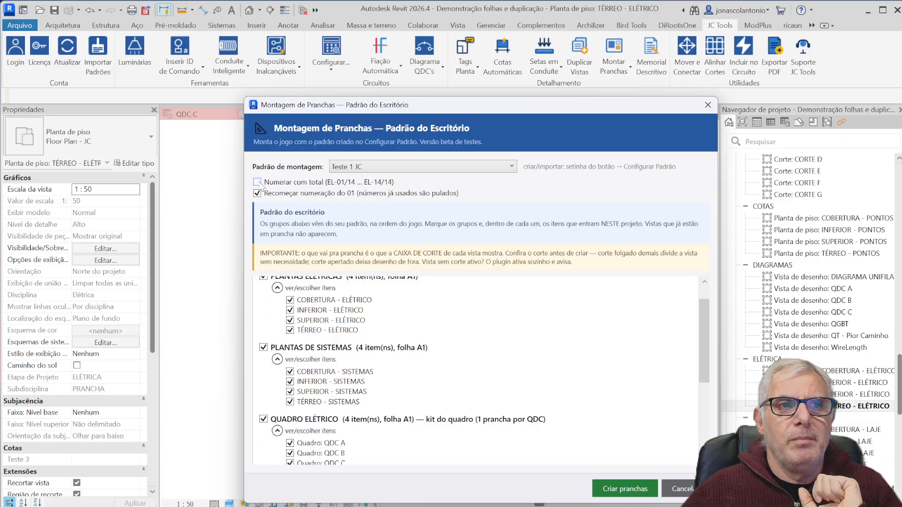
Step: Submit the selected groups for sheet creation and bring the pre-creation confirmation list fully into view
scroll(500, 303, down, 5)
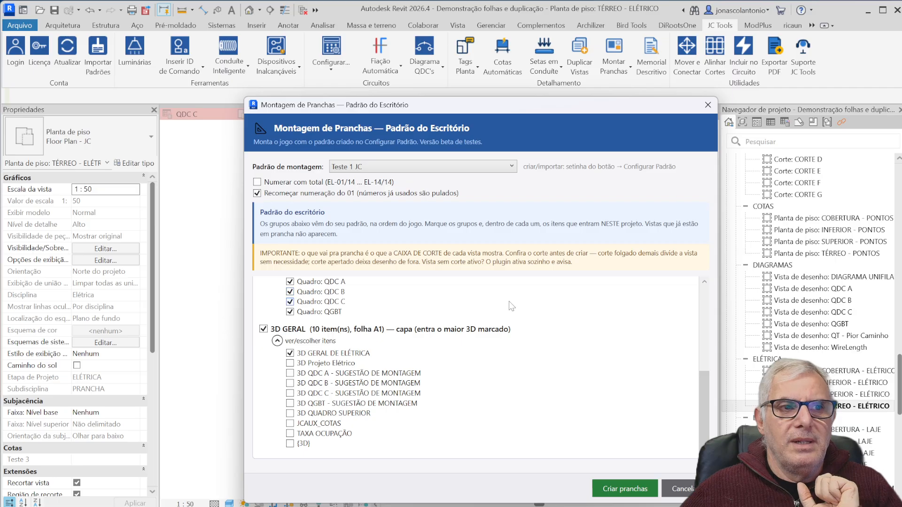
click(630, 488)
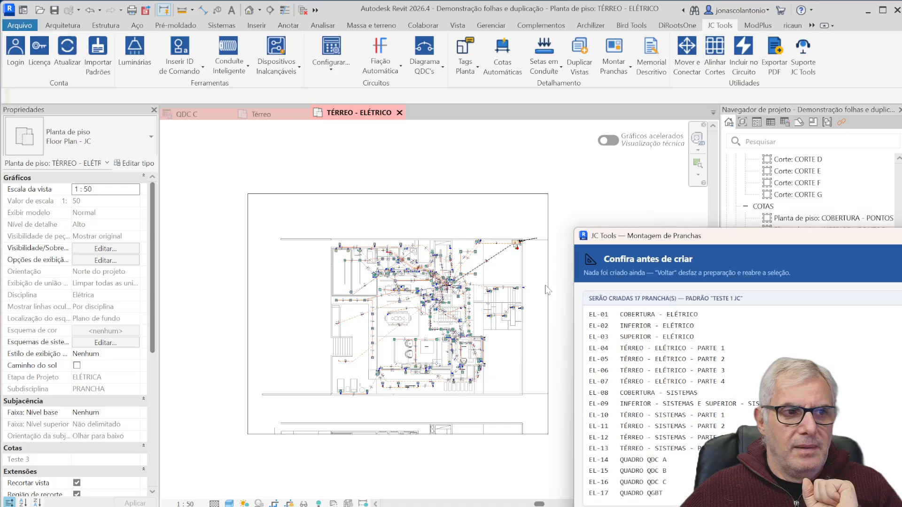
drag(472, 128, 444, 120)
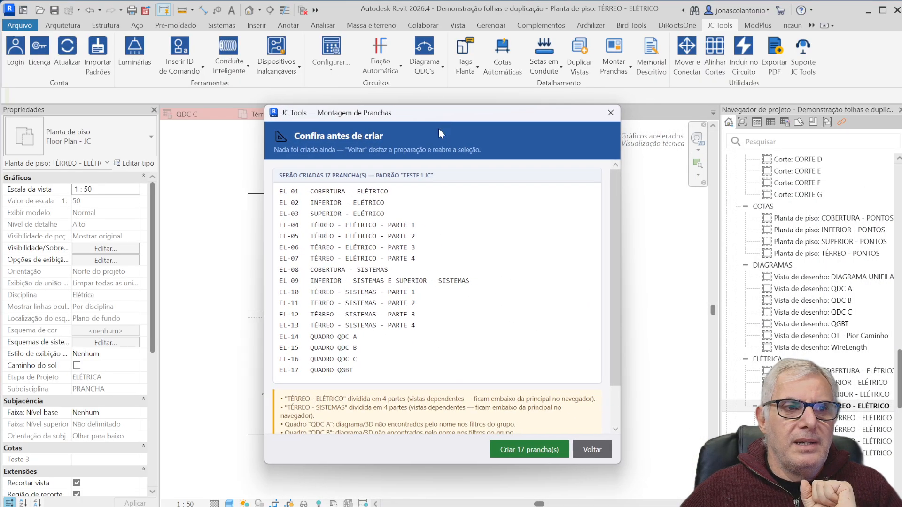
Step: Review the pre-creation list and its warnings, create the listed sheets with the Teste 1 JC standard, and dismiss the creation report
scroll(349, 302, down, 2)
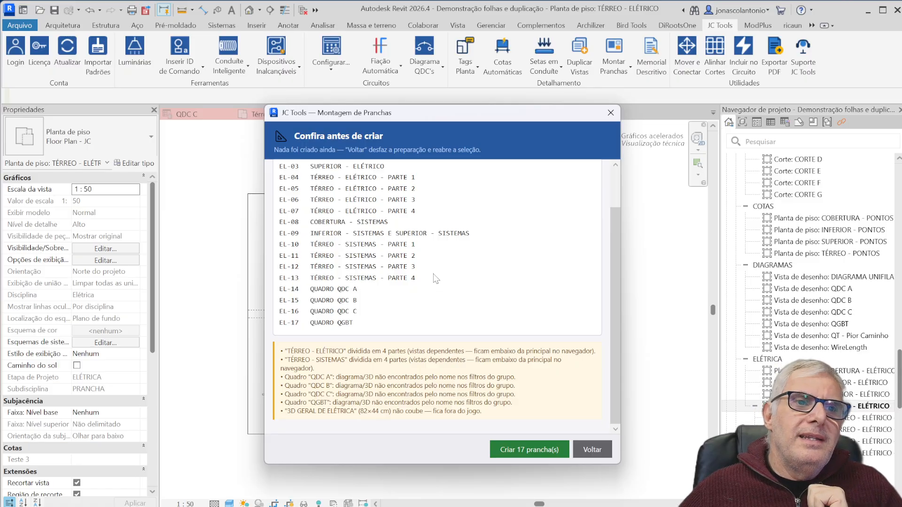
scroll(435, 274, up, 2)
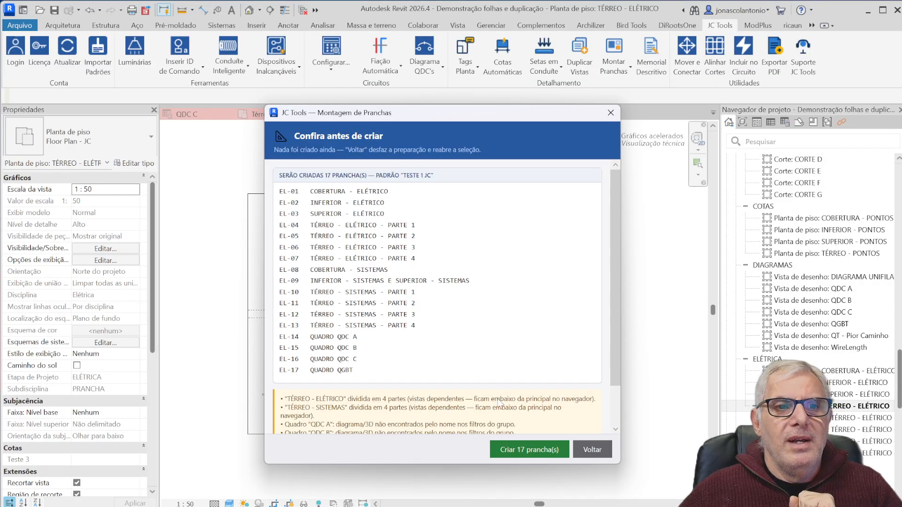
click(522, 450)
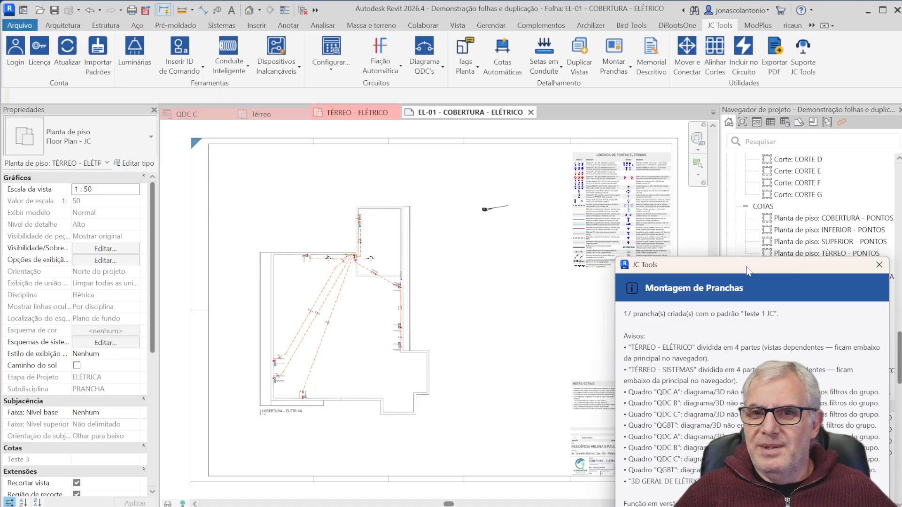
drag(748, 271, 416, 175)
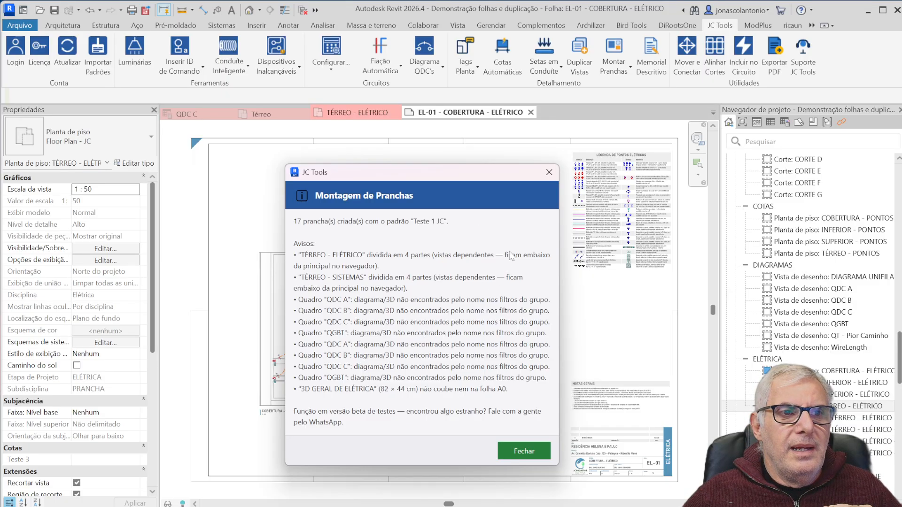
click(549, 173)
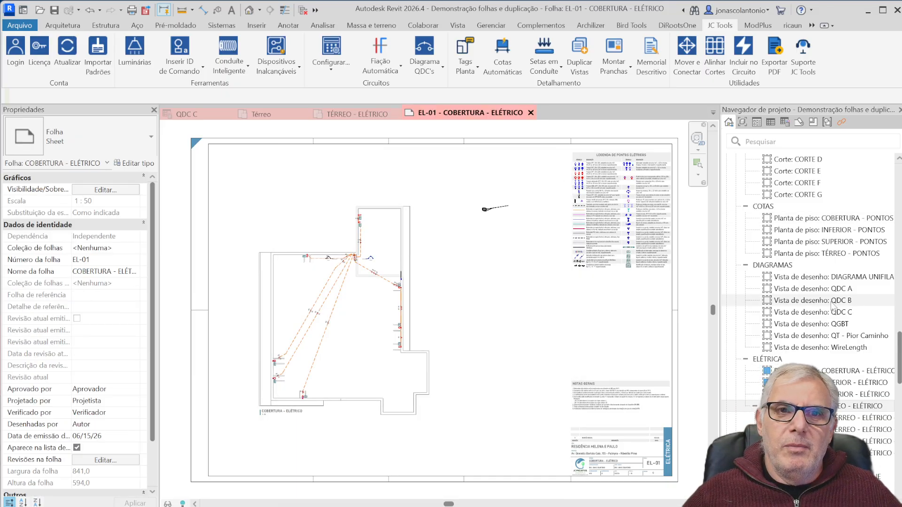
Step: Find the newly created sheets in the project browser and open sheet EL-04 - TÉRREO - ELÉTRICO - PARTE 1
scroll(833, 305, down, 6)
scroll(831, 306, down, 9)
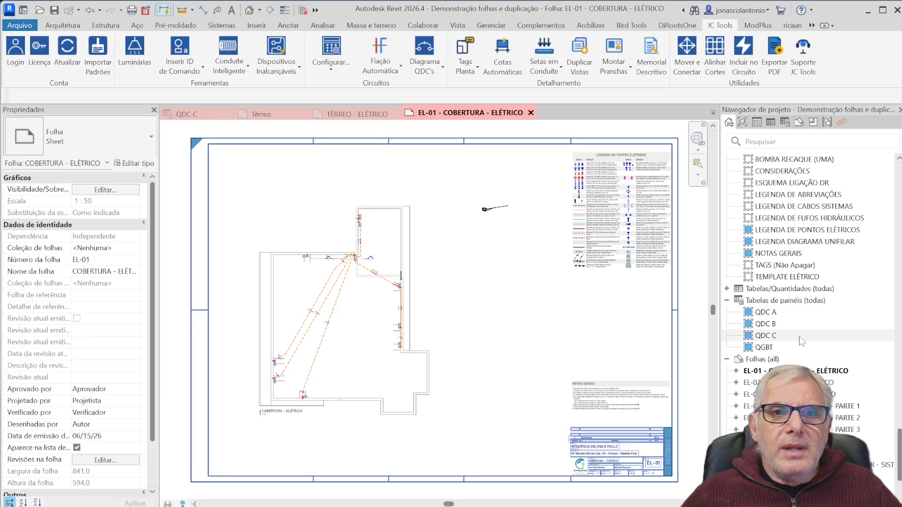
scroll(820, 350, down, 2)
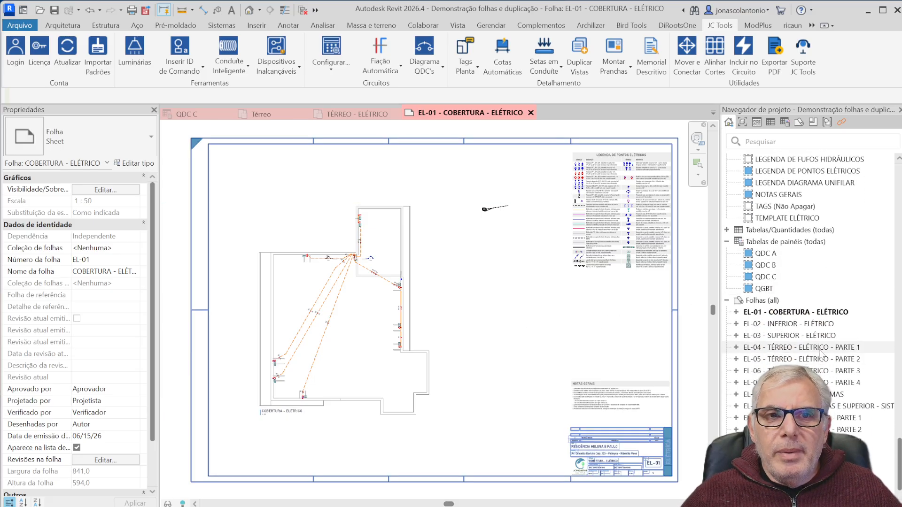
scroll(820, 350, down, 1)
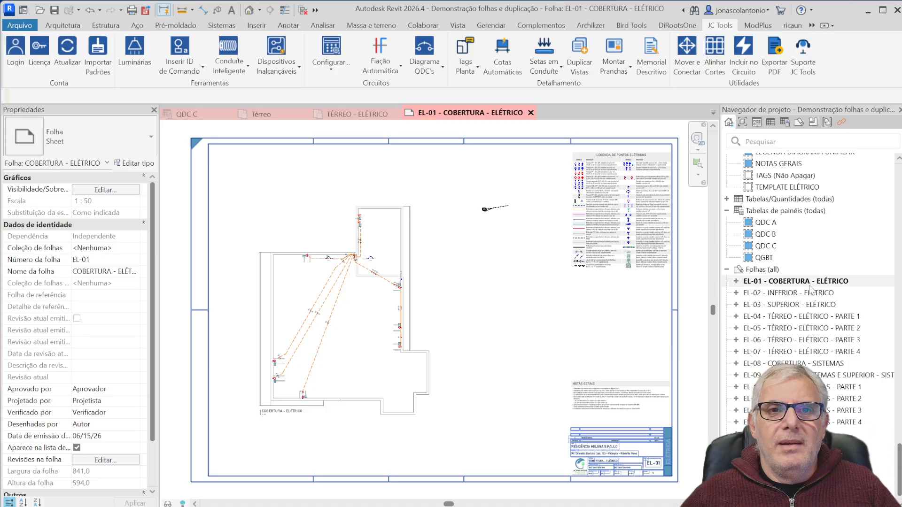
click(811, 317)
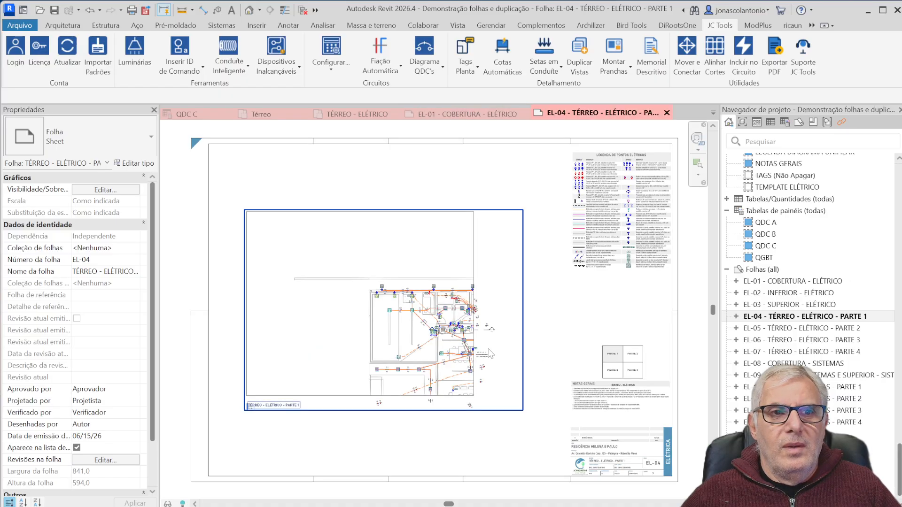
Step: Move the four-part TÉRREO - ELÉTRICO key plan upward on sheet EL-04 so it clears the NOTAS GERAIS block
scroll(493, 354, up, 3)
middle_drag(494, 354, 447, 339)
click(647, 325)
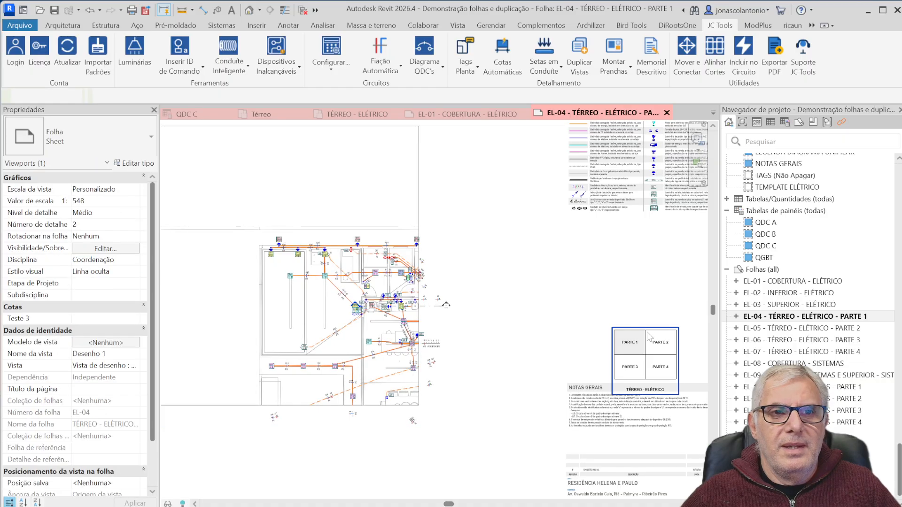
drag(647, 330, 646, 306)
Step: Examine the PARTE 1 plan's crop and the key plan's highlighted part on sheet EL-04
scroll(368, 302, up, 5)
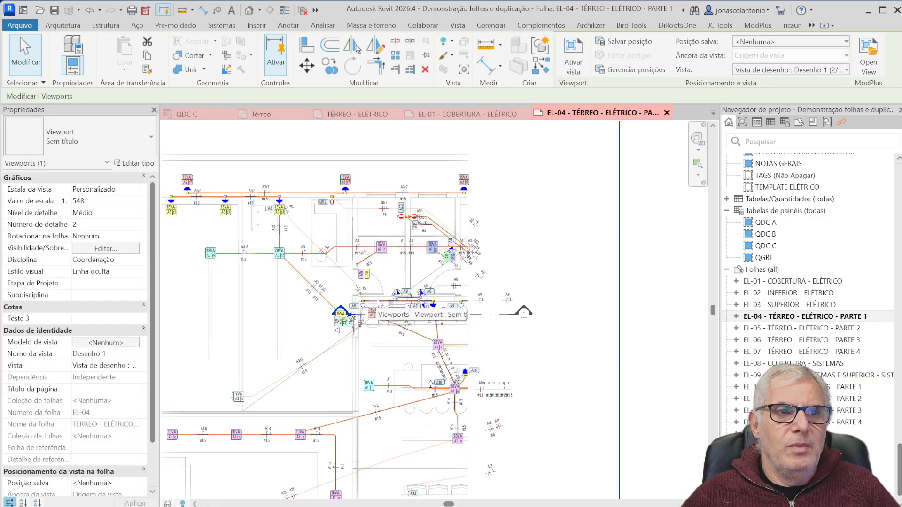
scroll(425, 298, down, 4)
scroll(425, 298, down, 3)
scroll(588, 319, up, 6)
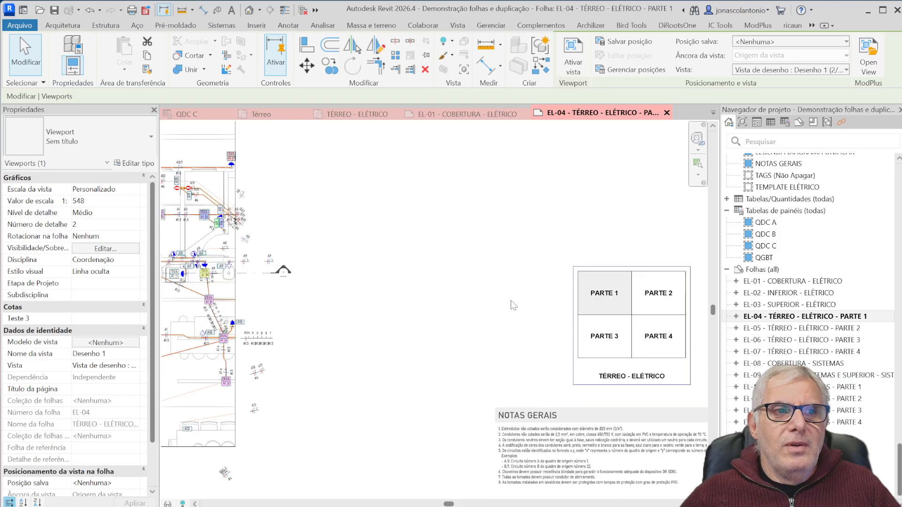
scroll(510, 304, down, 8)
click(417, 370)
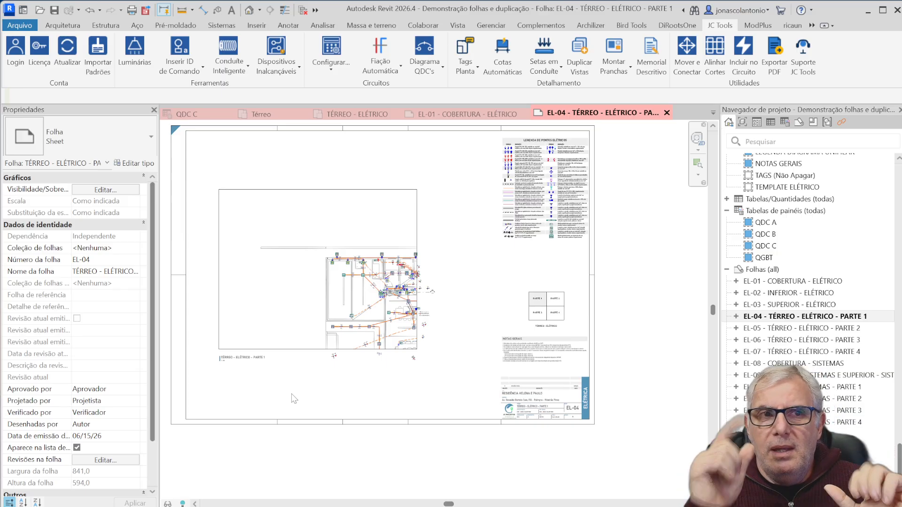
click(357, 308)
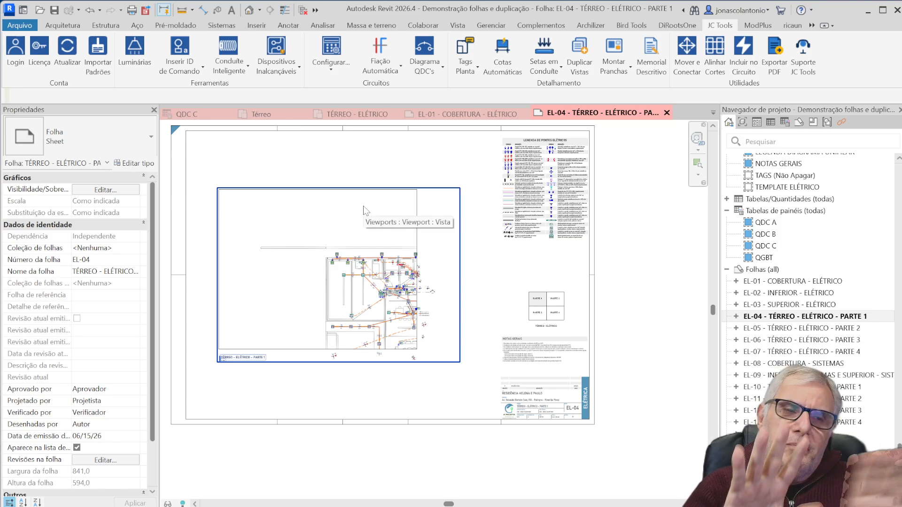
Step: Open sheet EL-05 - TÉRREO - ELÉTRICO - PARTE 2
click(828, 328)
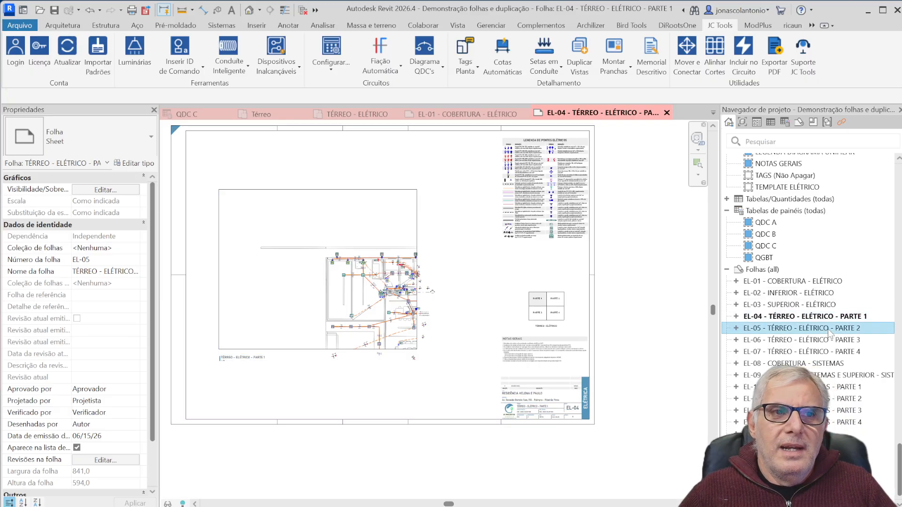
double_click(829, 333)
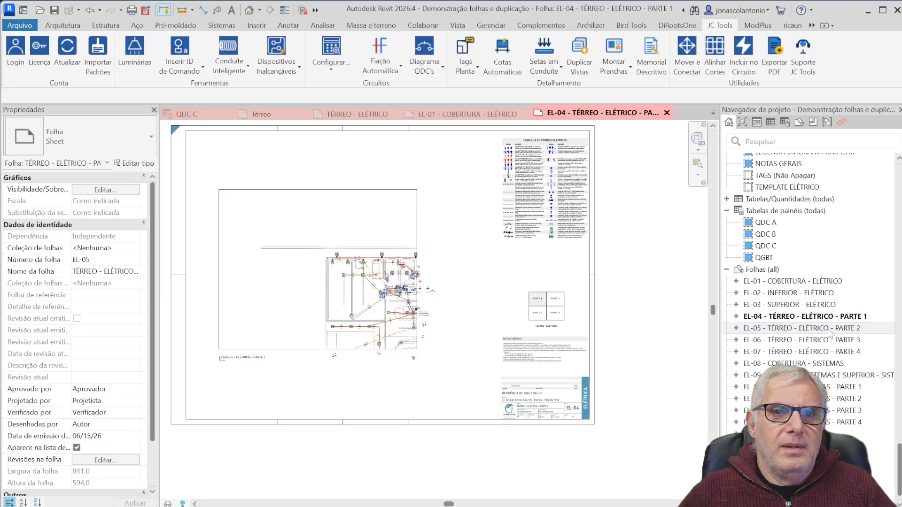